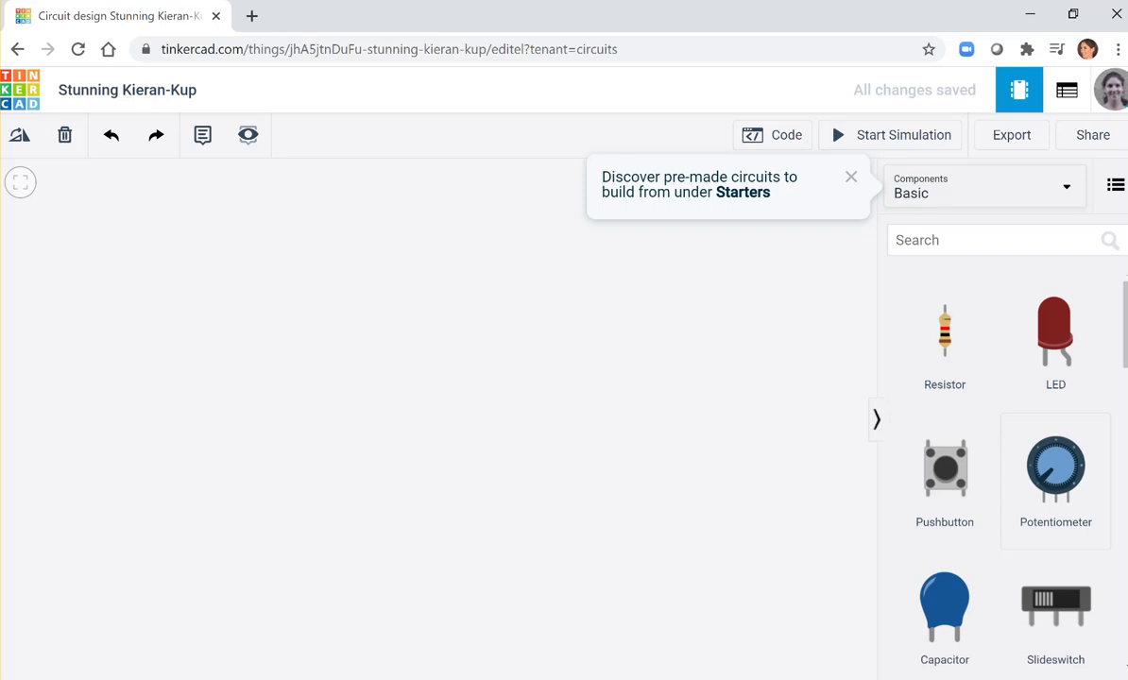
- Place a 1.5V battery in the empty workspace and a light bulb, found by searching for "light", above it
scroll(1001, 453, down, 5)
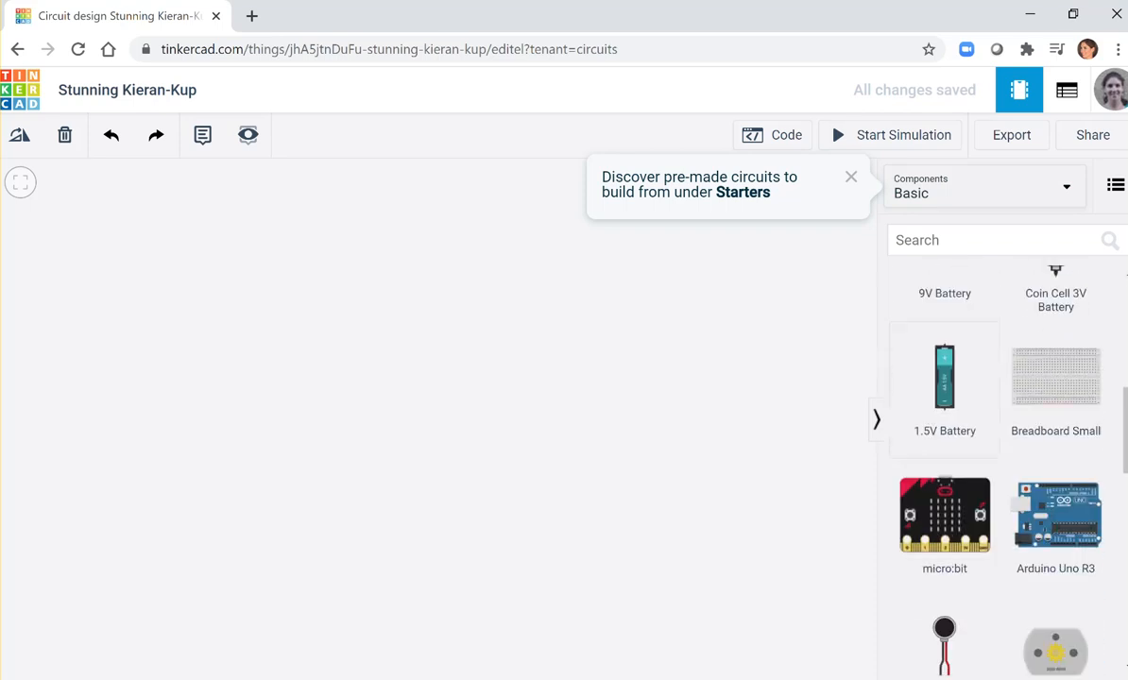
drag(944, 378, 426, 518)
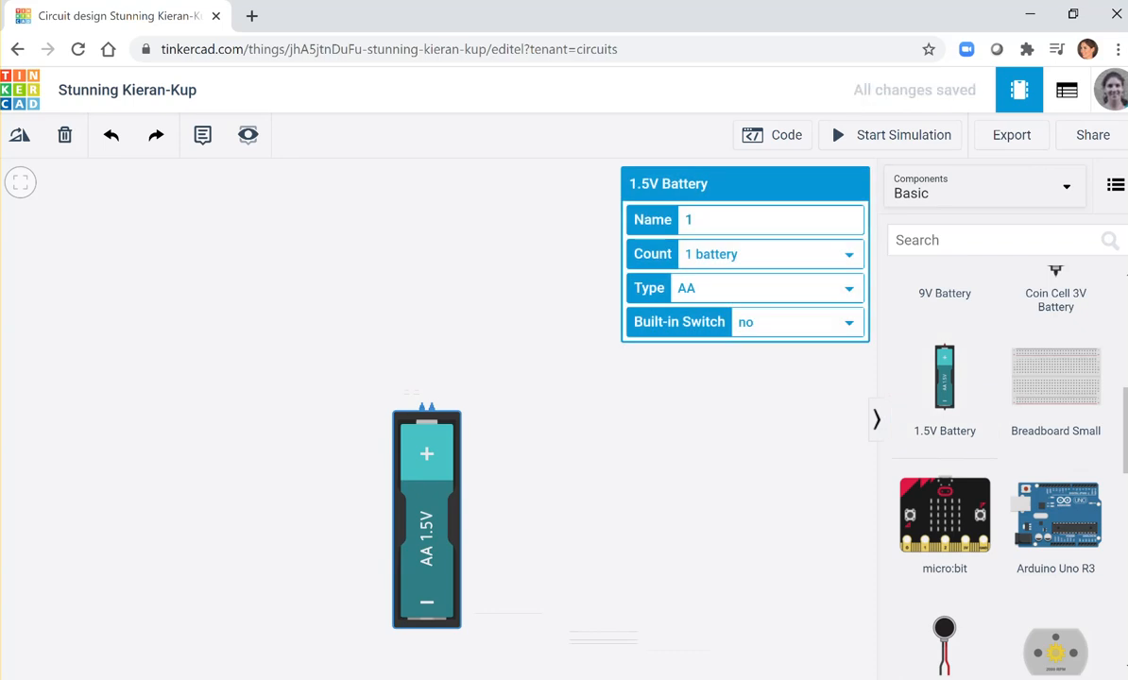
click(945, 240)
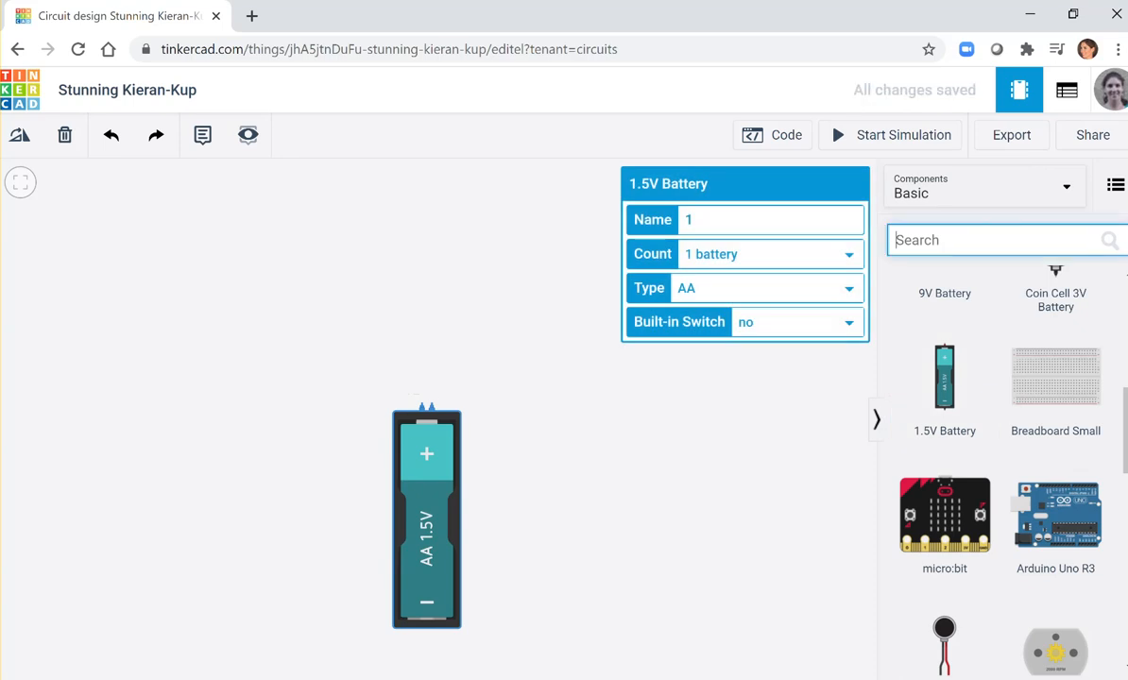
text(light)
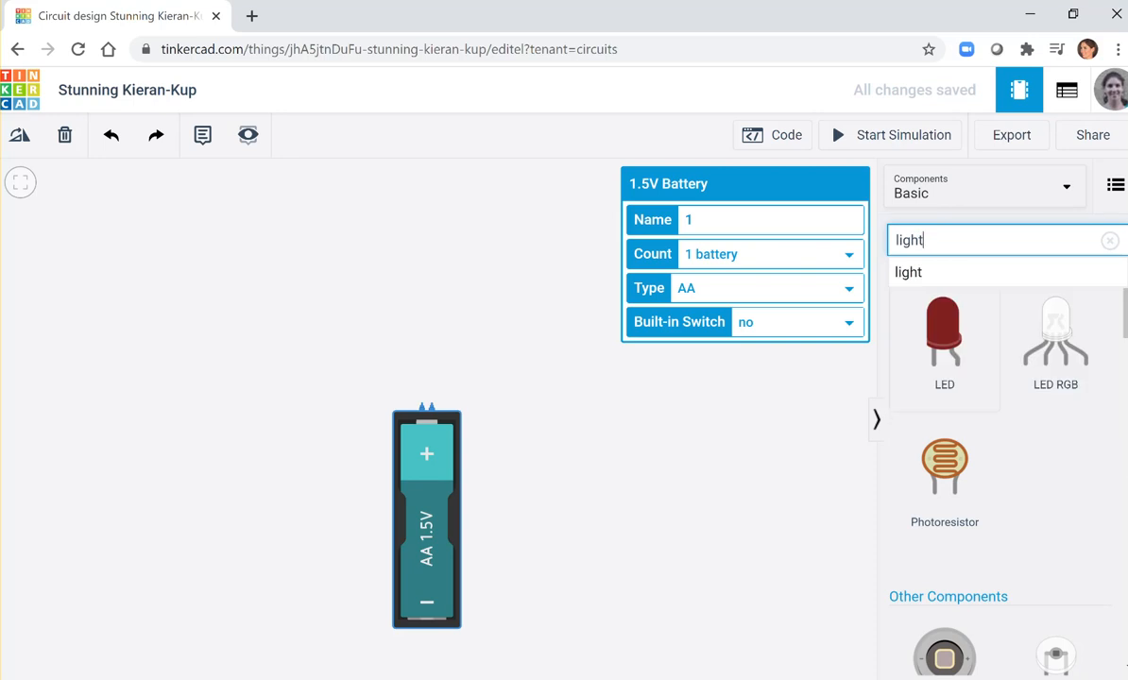
scroll(1001, 472, down, 4)
drag(945, 430, 432, 250)
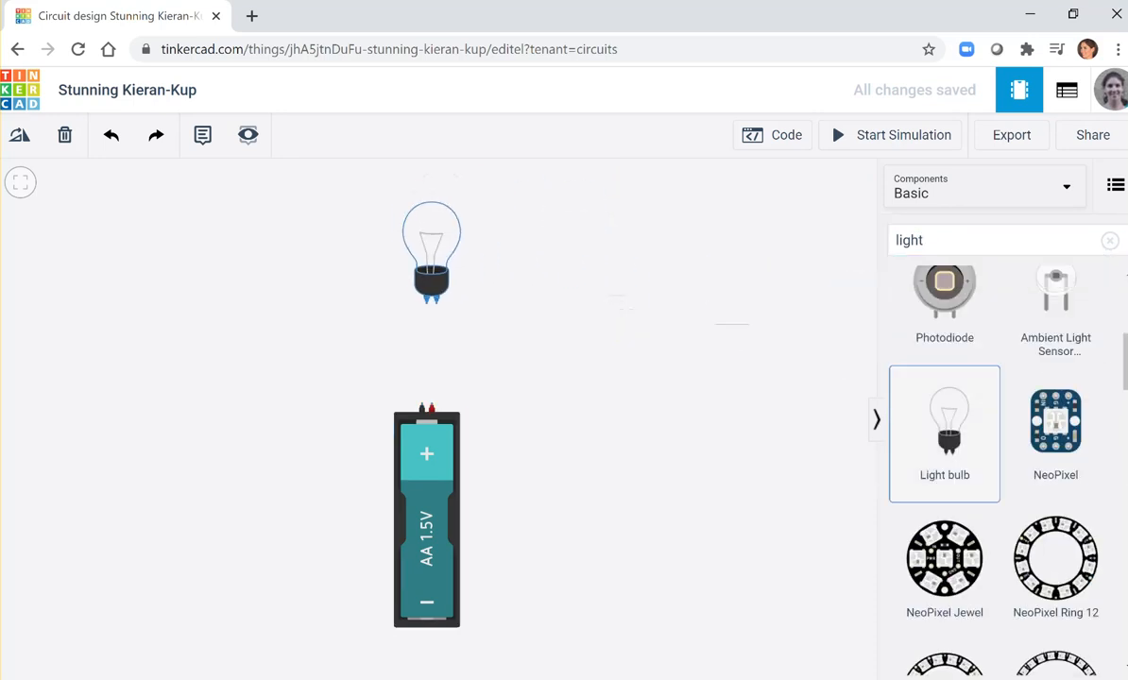
key(Escape)
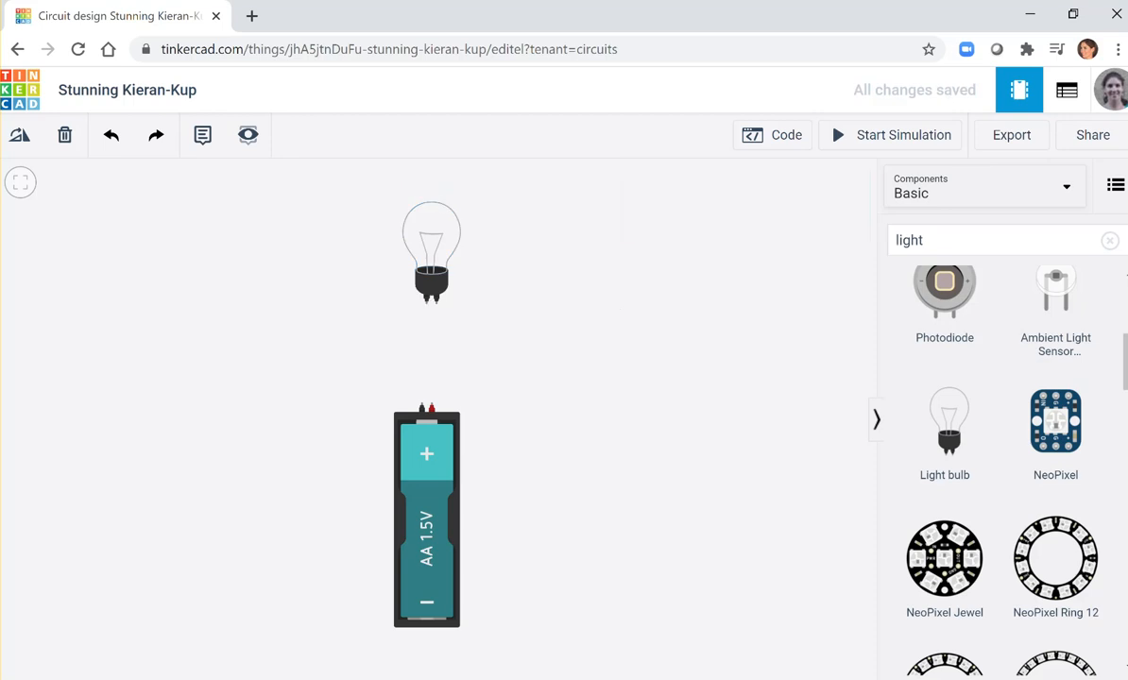
- Wire the bulb's first terminal to the battery's negative terminal and color the wire black
click(426, 300)
click(421, 404)
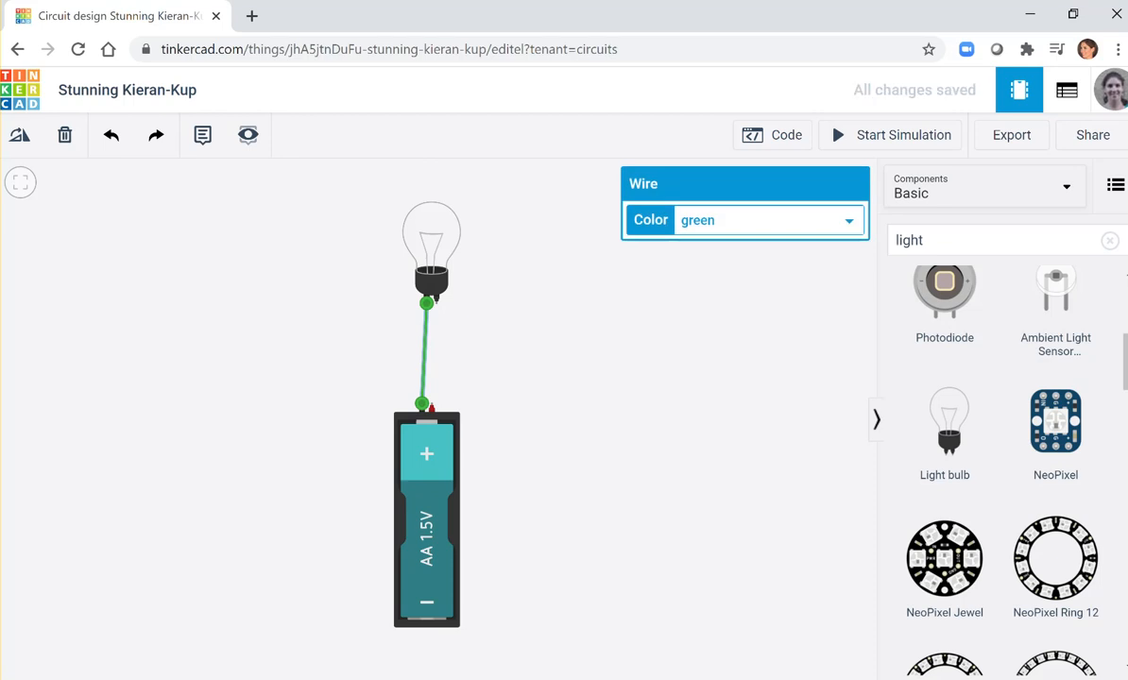
click(764, 220)
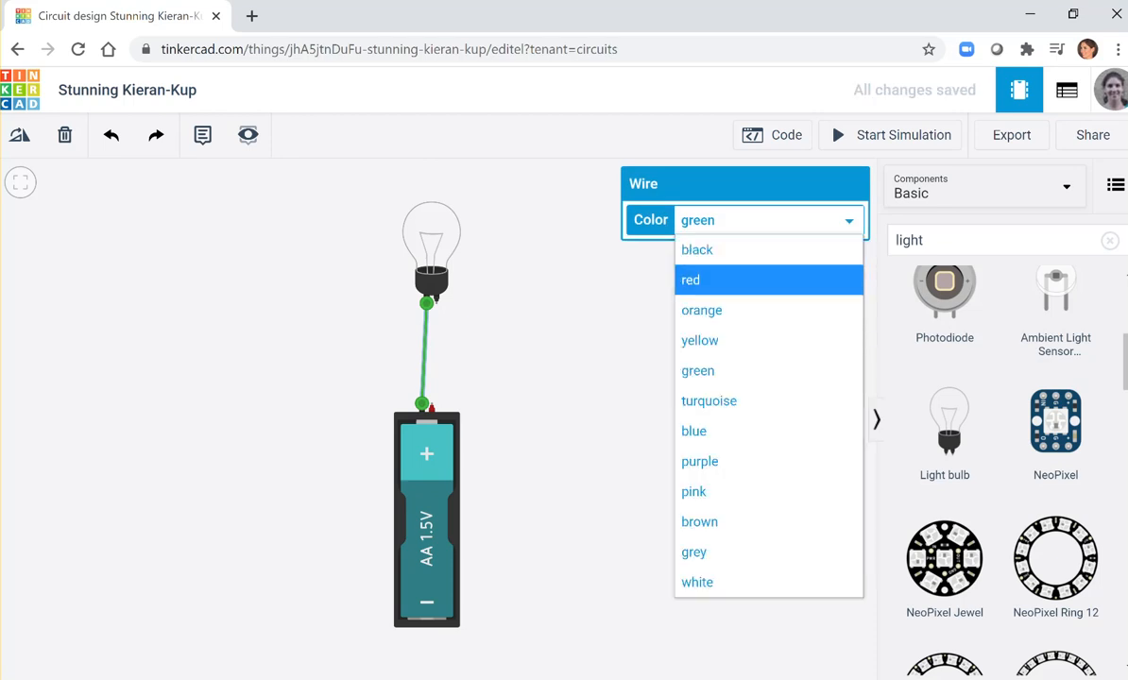
click(695, 249)
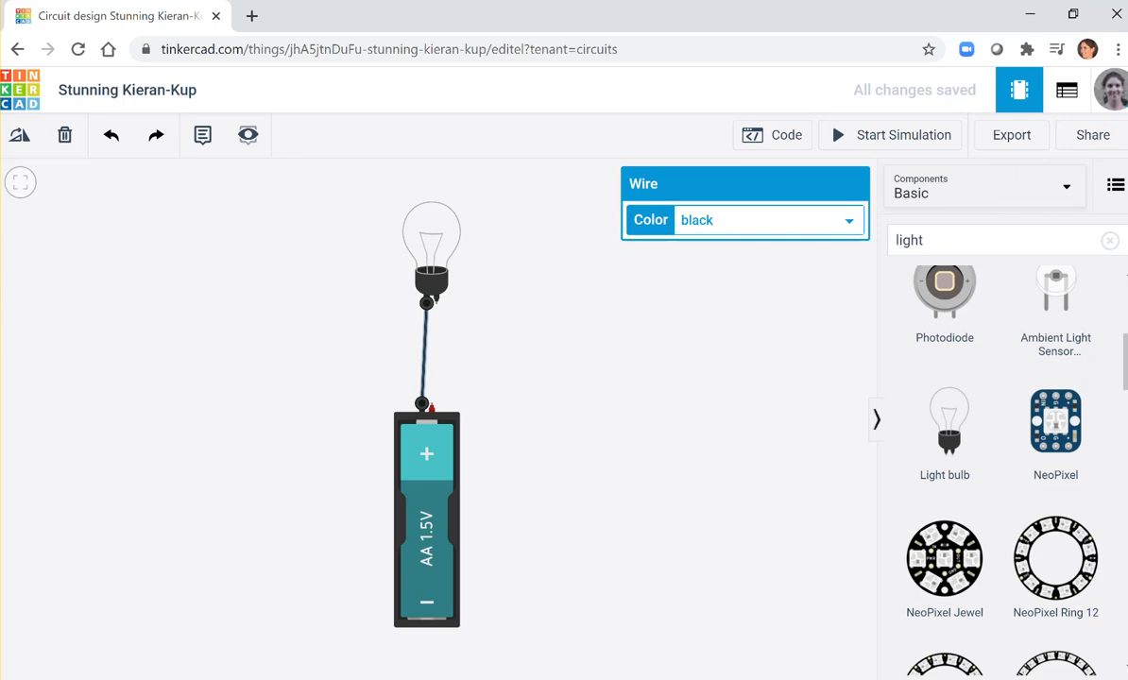
- Wire the battery's positive terminal to the bulb's Terminal 2 and color the wire red
click(429, 406)
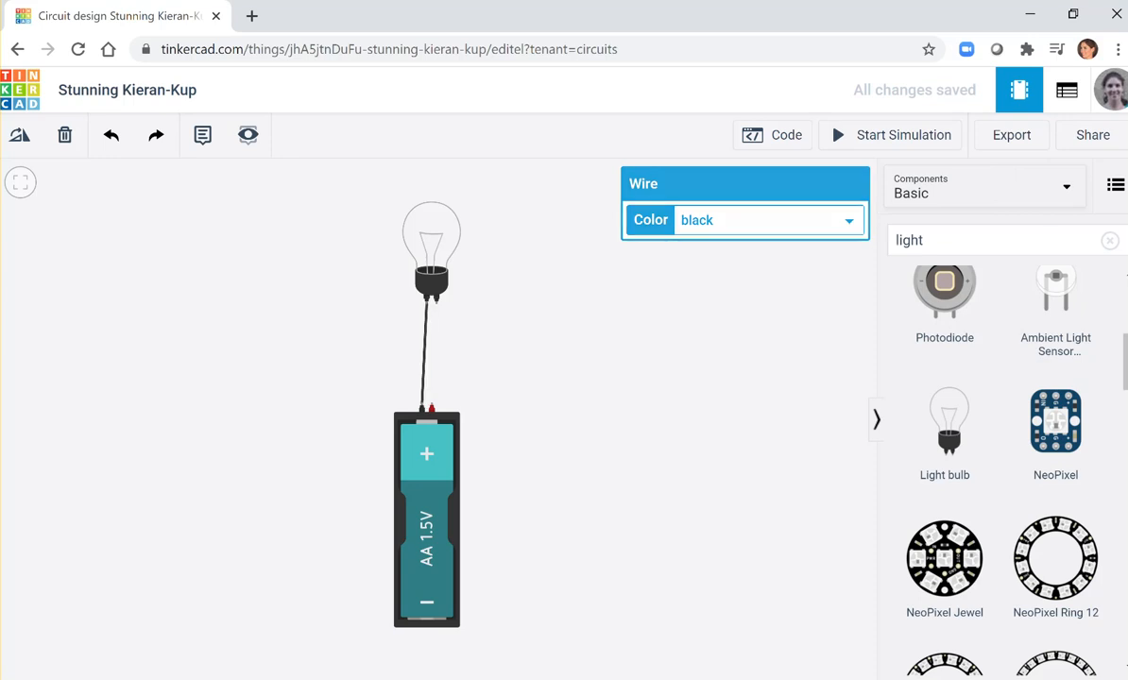
click(437, 296)
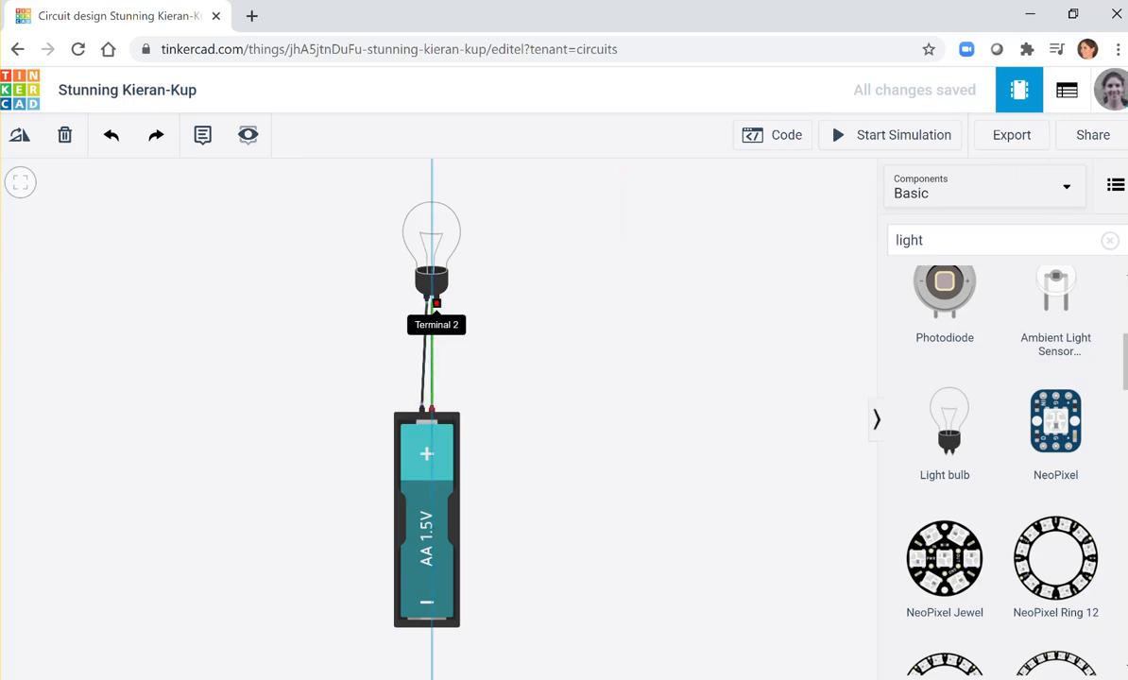
click(435, 351)
click(765, 220)
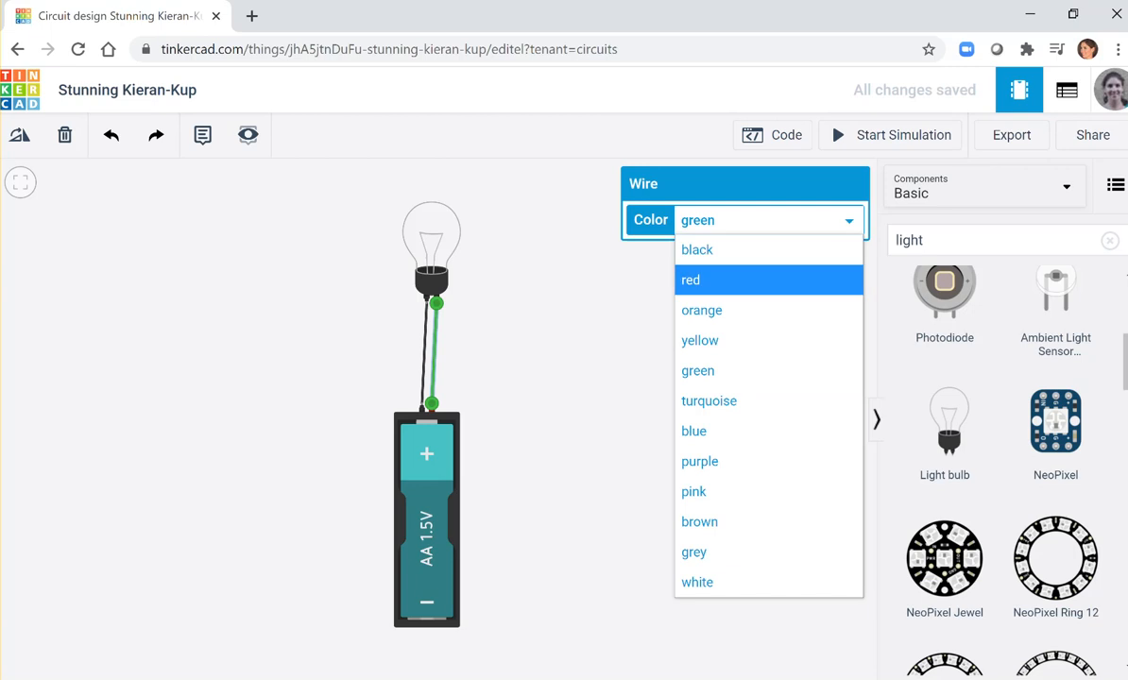
click(690, 279)
key(Escape)
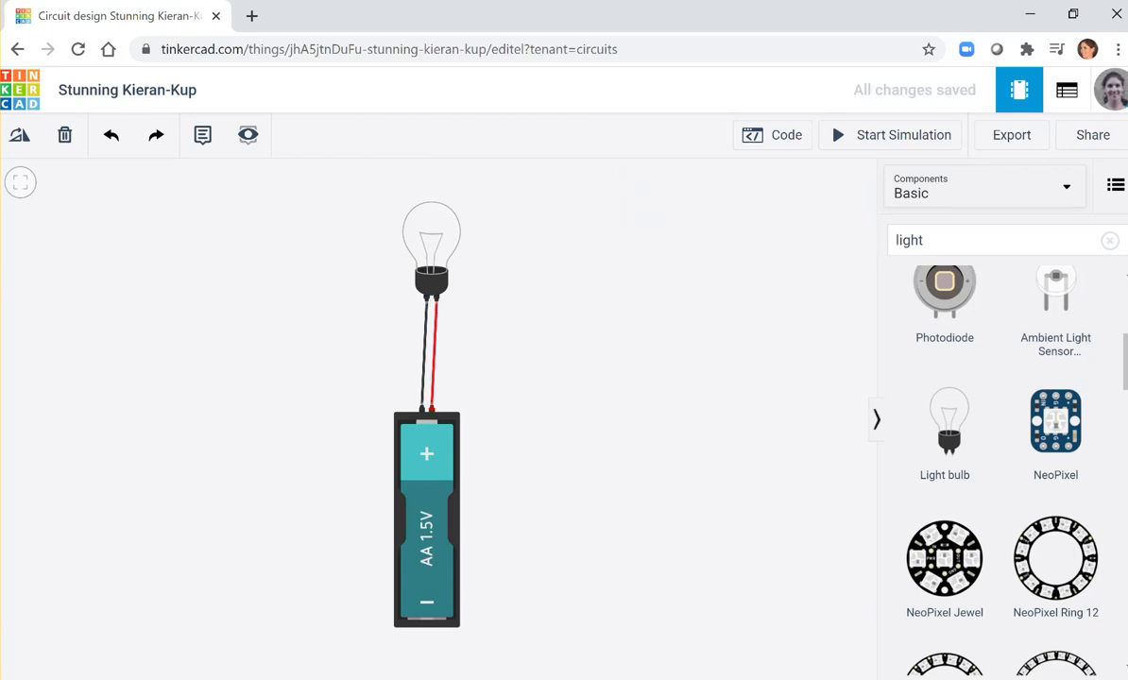
- Align the bulb directly above the battery so both wires run straight, and test the circuit by running and stopping the simulation
mouse_move(432, 237)
mouse_down()
mouse_move(402, 252)
mouse_move(427, 248)
mouse_up()
key(Escape)
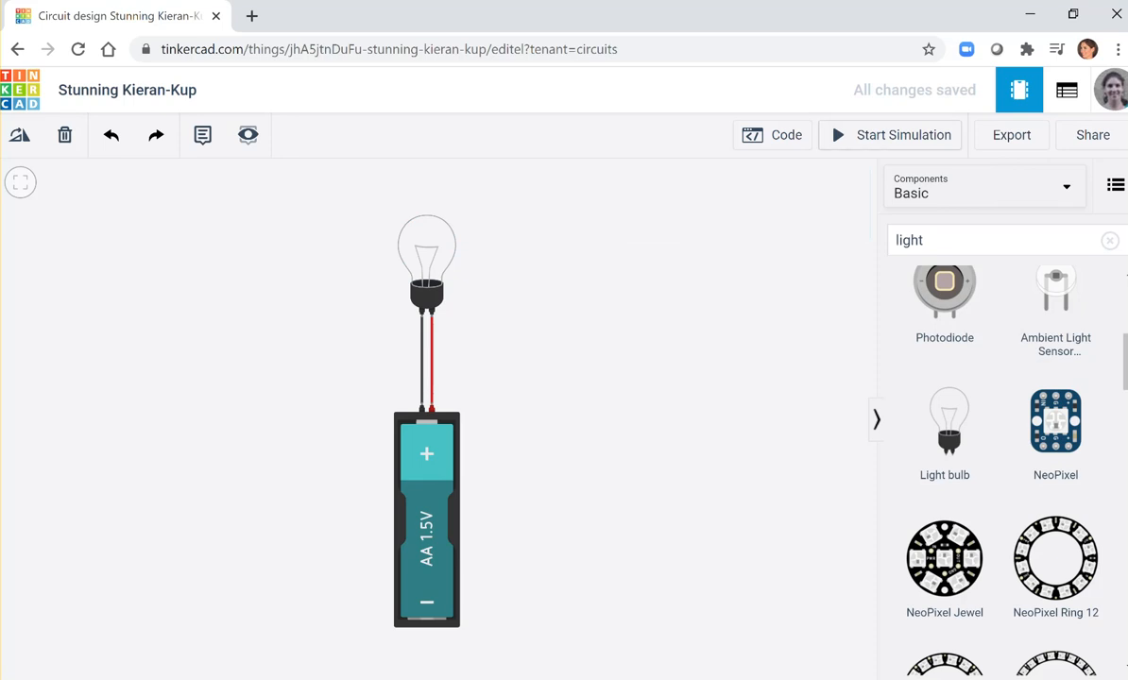
click(891, 135)
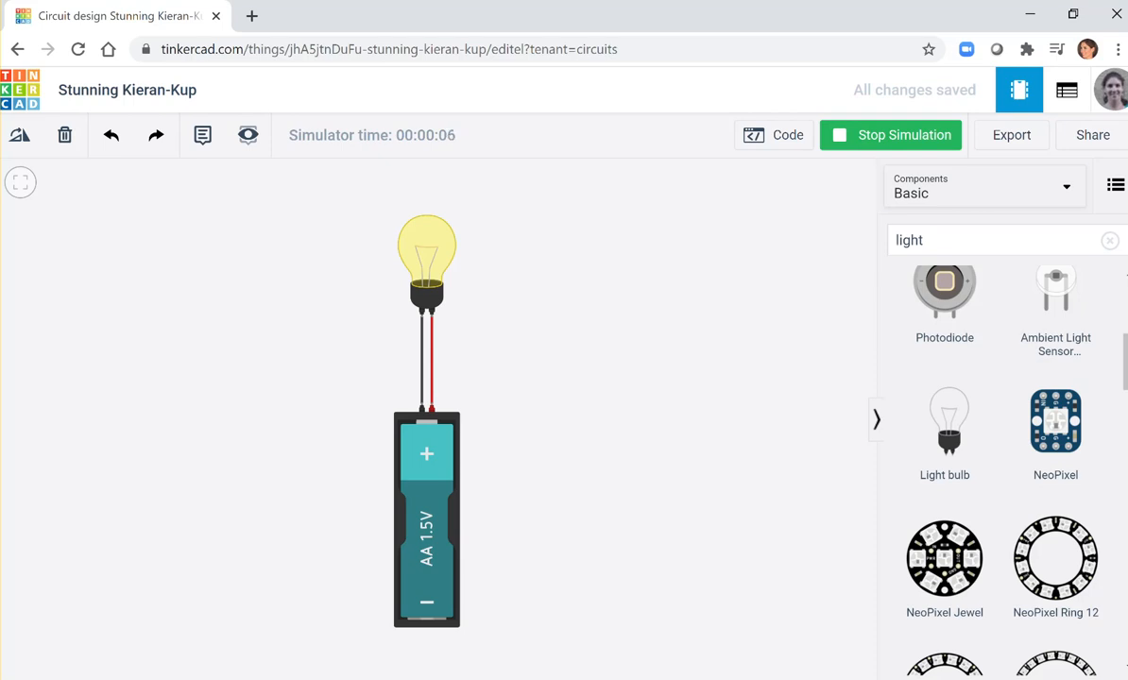
click(890, 135)
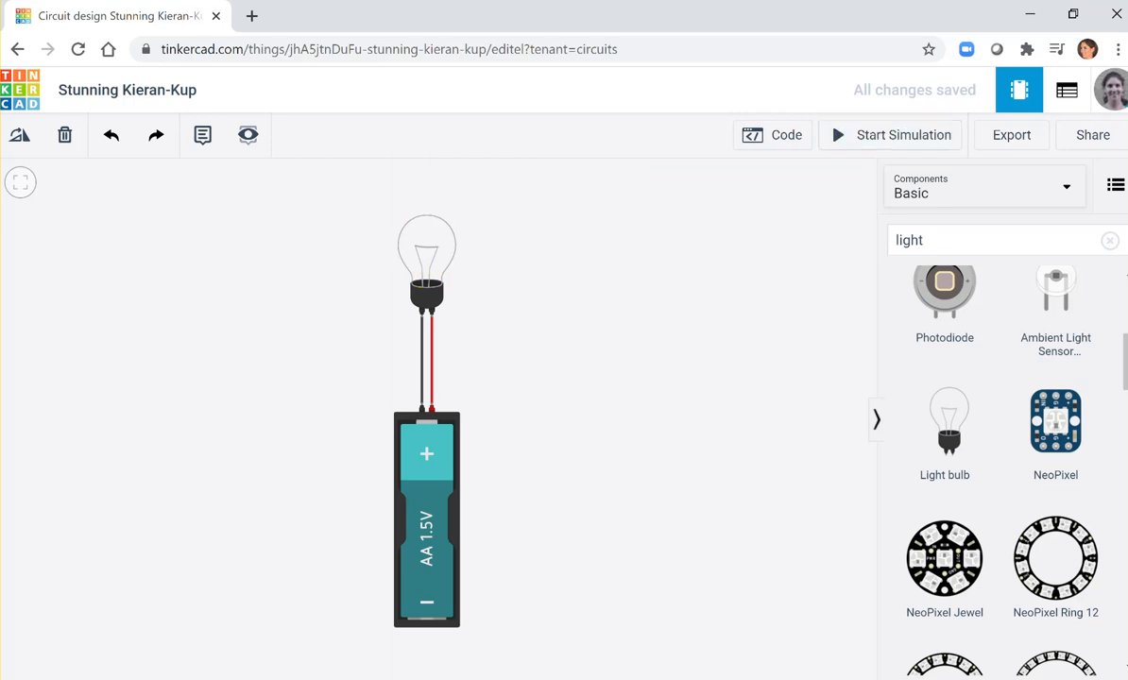
- Set the battery count to 2 batteries and test the bulb by running and stopping the simulation
click(427, 519)
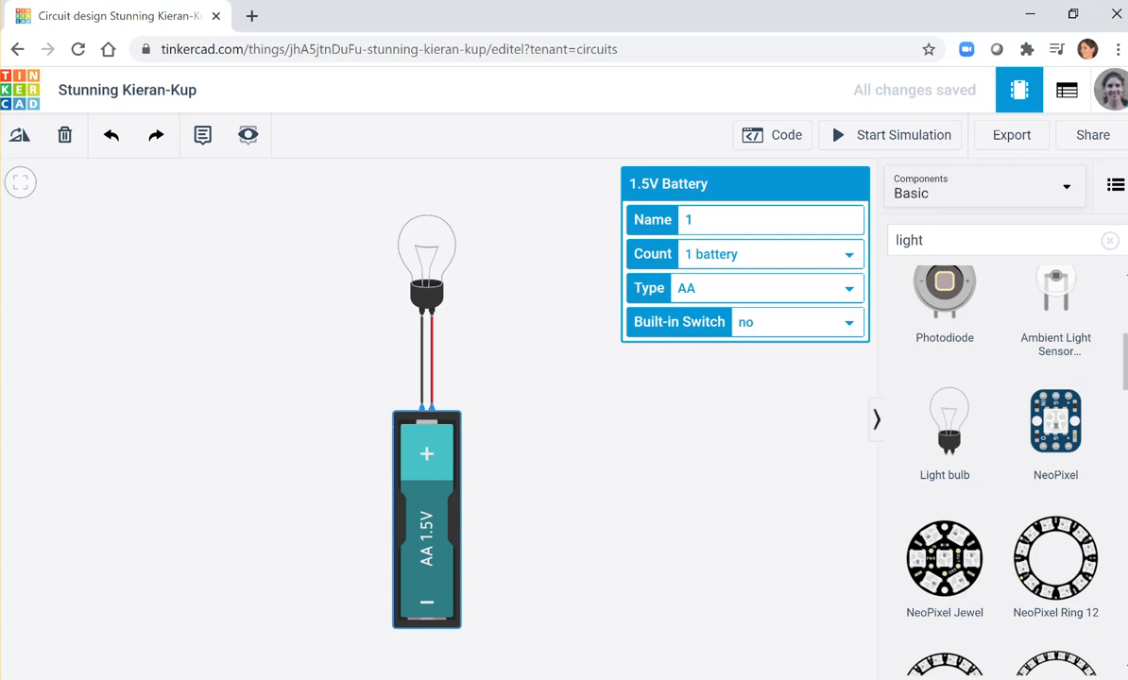
click(767, 254)
click(718, 313)
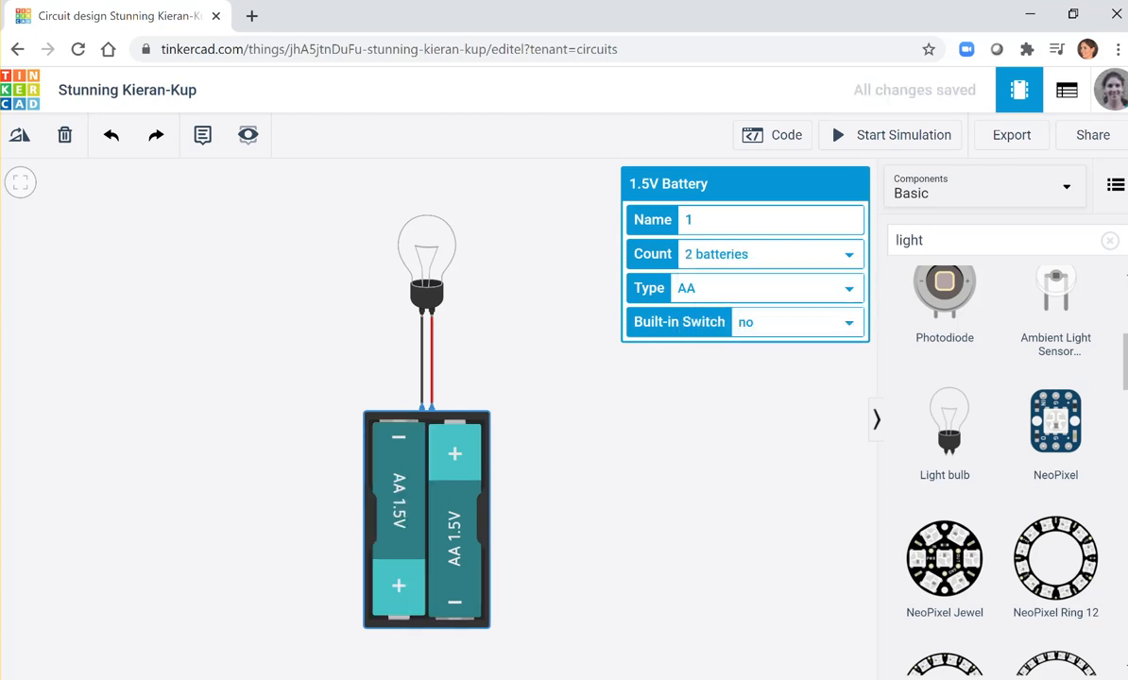
click(727, 435)
click(891, 135)
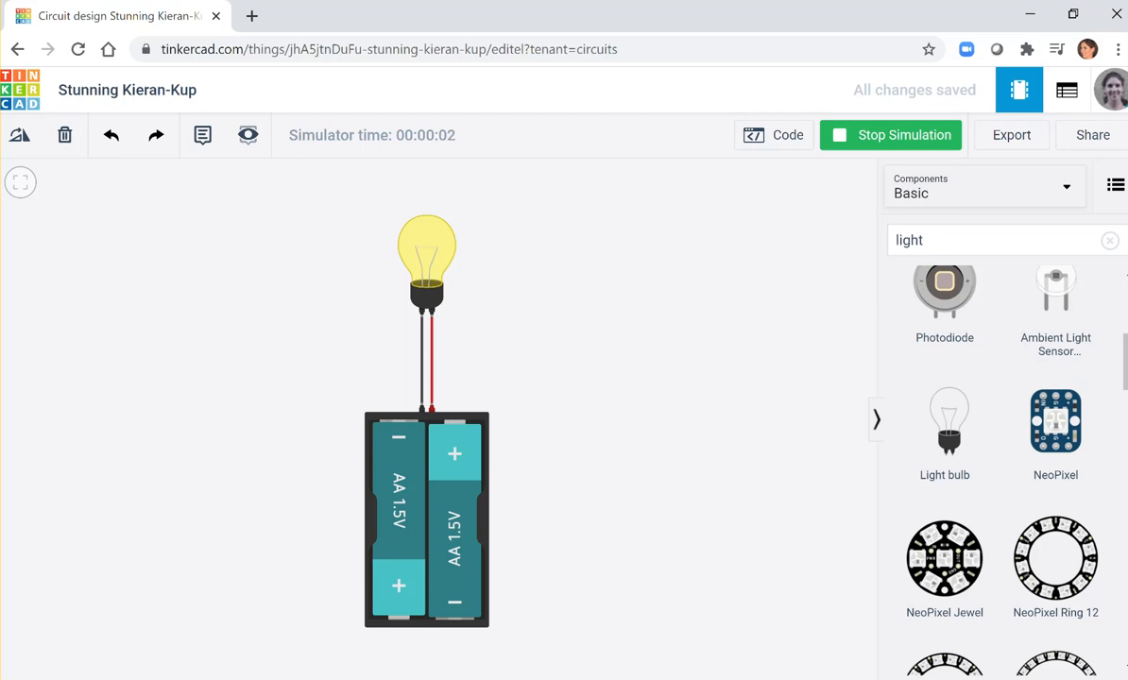
click(890, 135)
- Set the battery count to 3 batteries and test the bulb by running and stopping the simulation
click(426, 515)
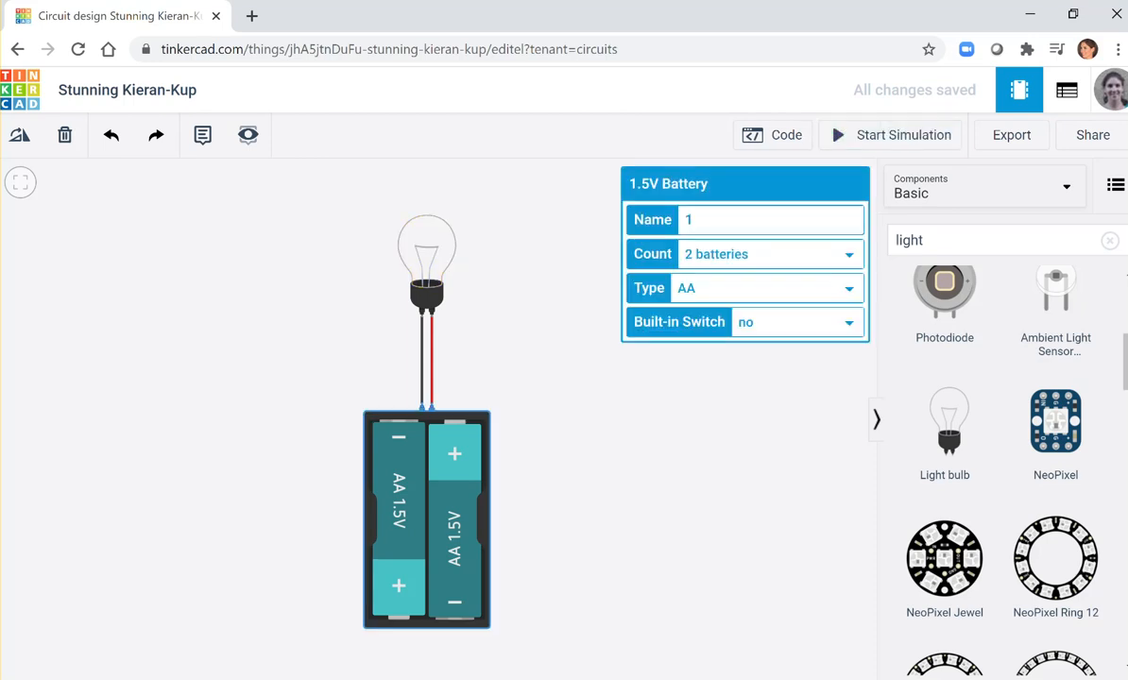
click(770, 254)
click(716, 344)
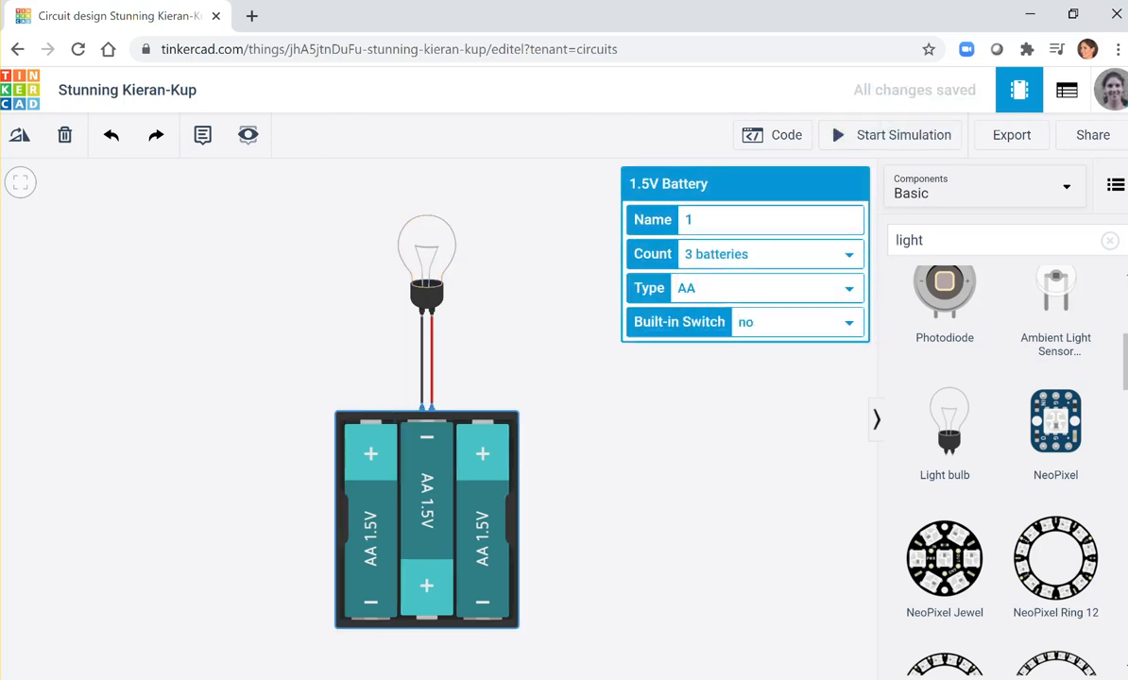
click(889, 135)
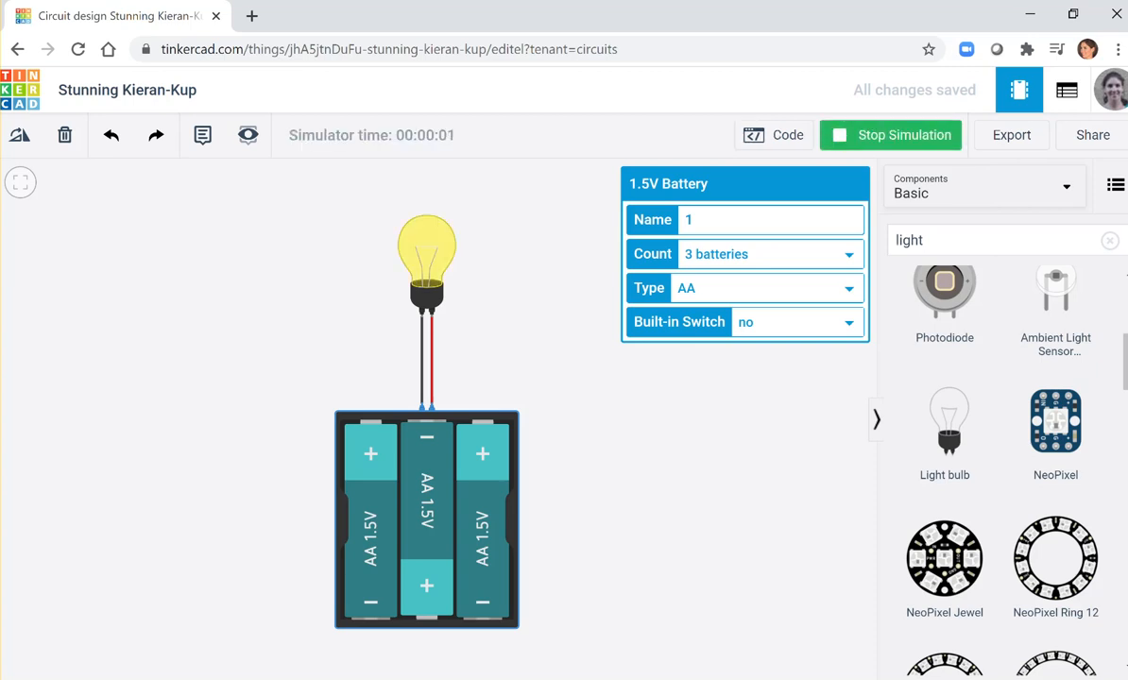
key(Escape)
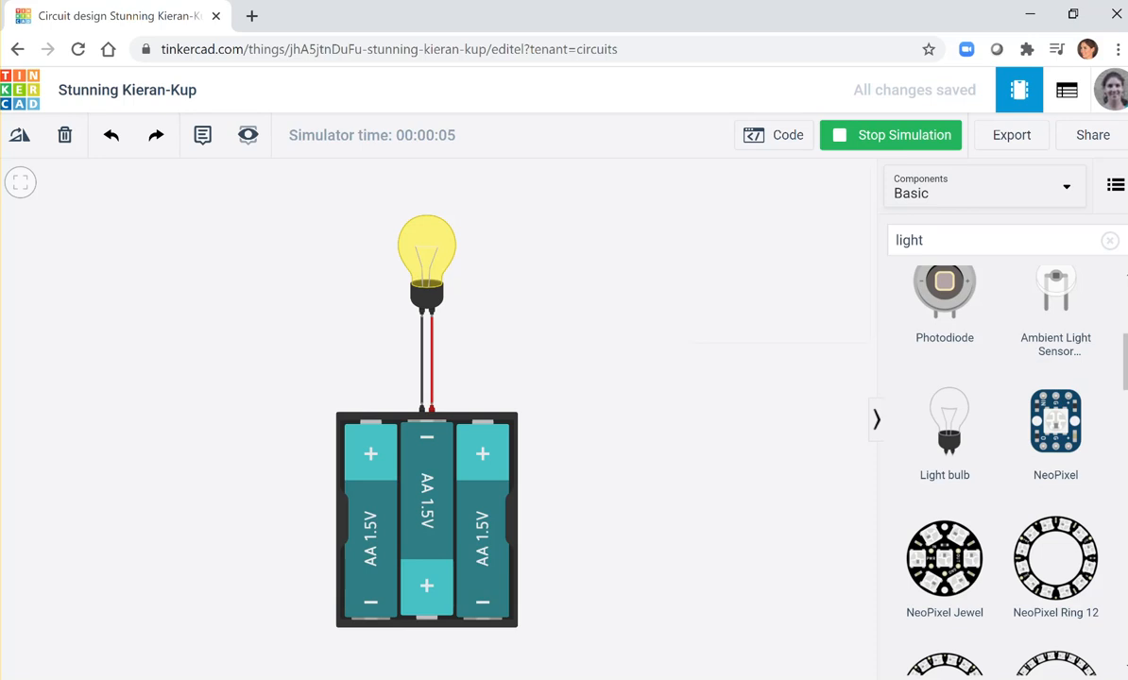
click(890, 135)
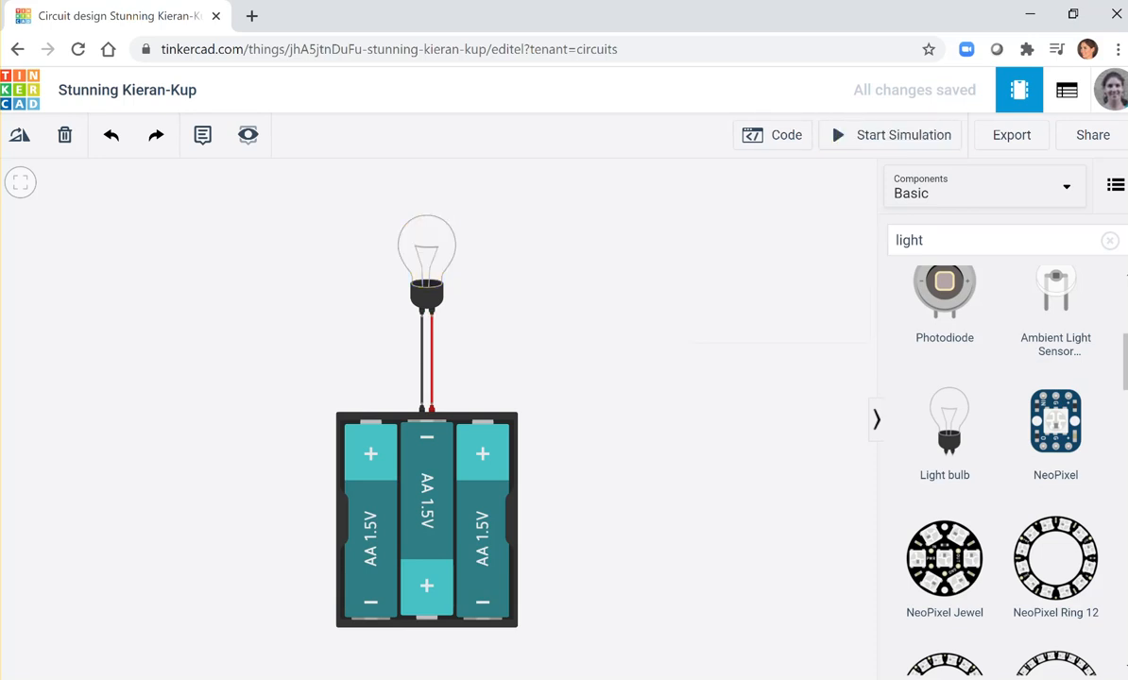
- Move the bulb slightly higher above the battery pack and delete the red wire between them
drag(427, 250, 431, 210)
click(435, 300)
mouse_move(435, 273)
mouse_down()
mouse_move(529, 348)
mouse_move(501, 362)
mouse_move(434, 274)
mouse_up()
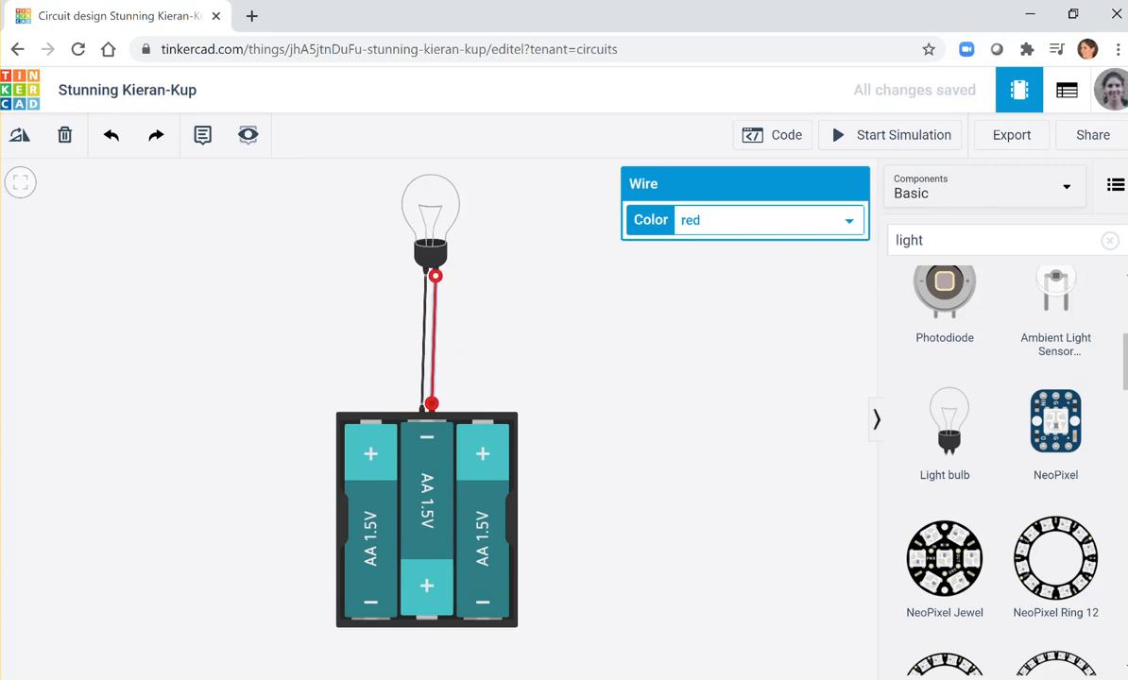
key(Delete)
drag(431, 247, 429, 259)
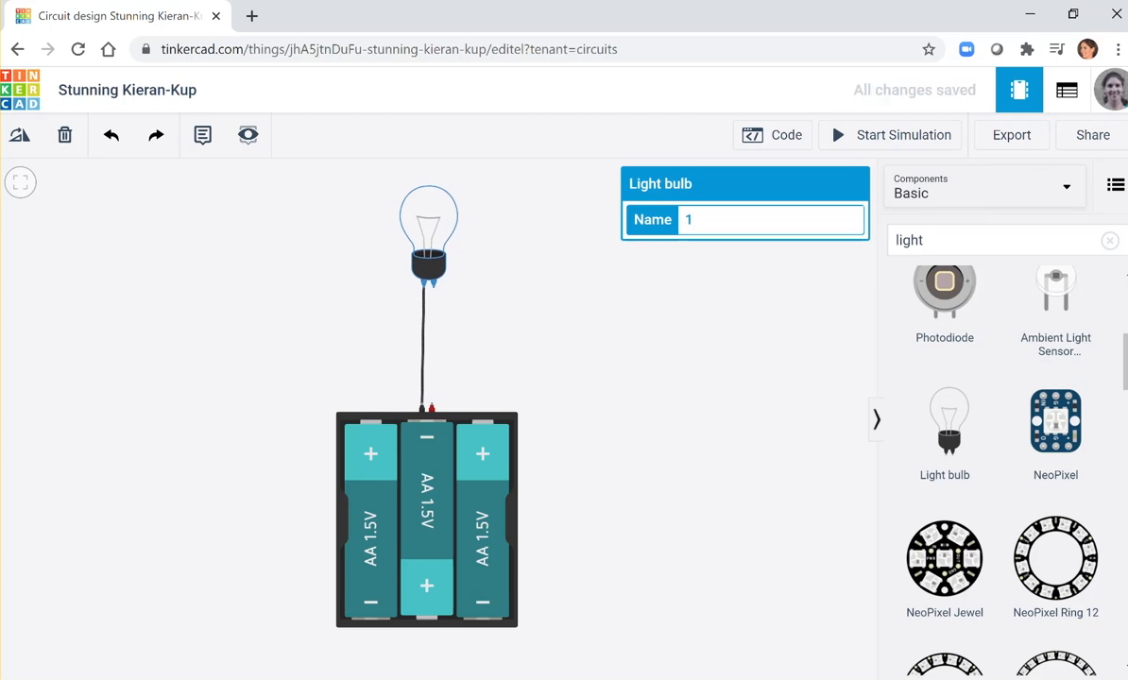
- Clear the component search and place a resistor upright beside the black wire, between the bulb and the battery pack
click(1110, 241)
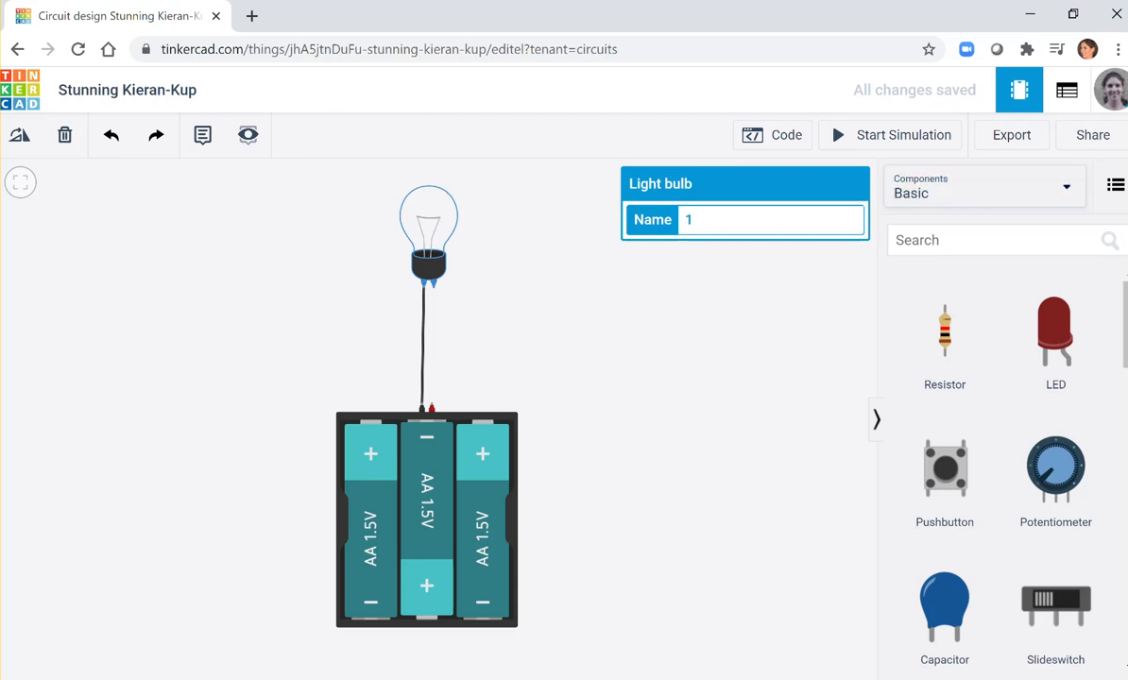
drag(945, 330, 473, 336)
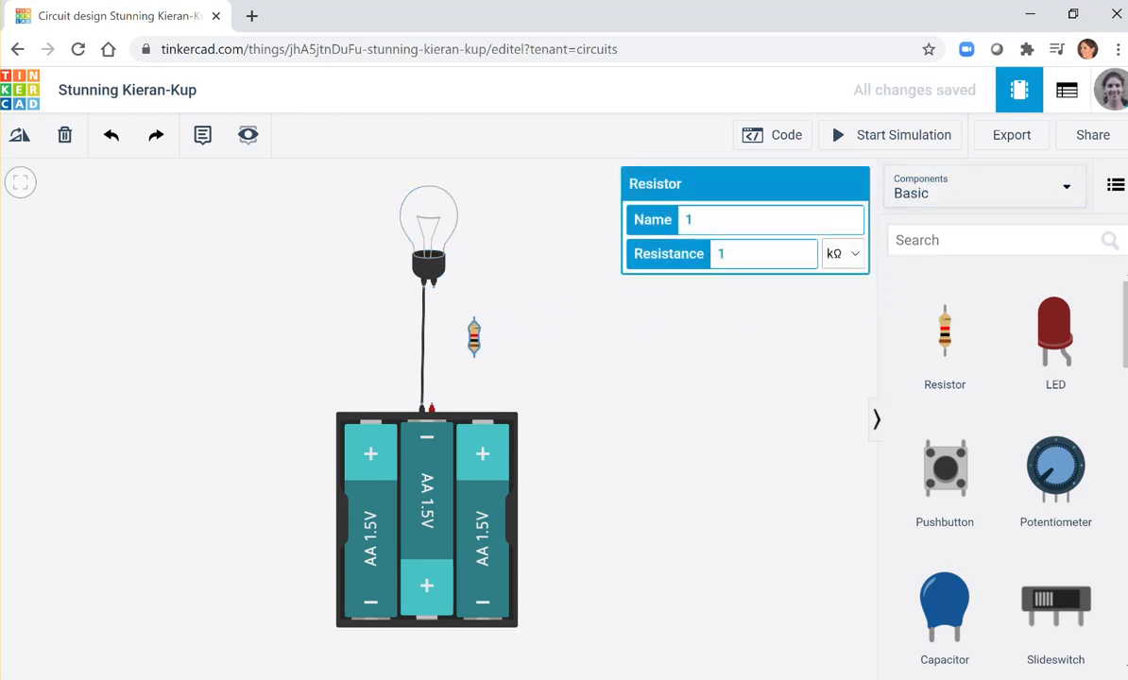
click(442, 317)
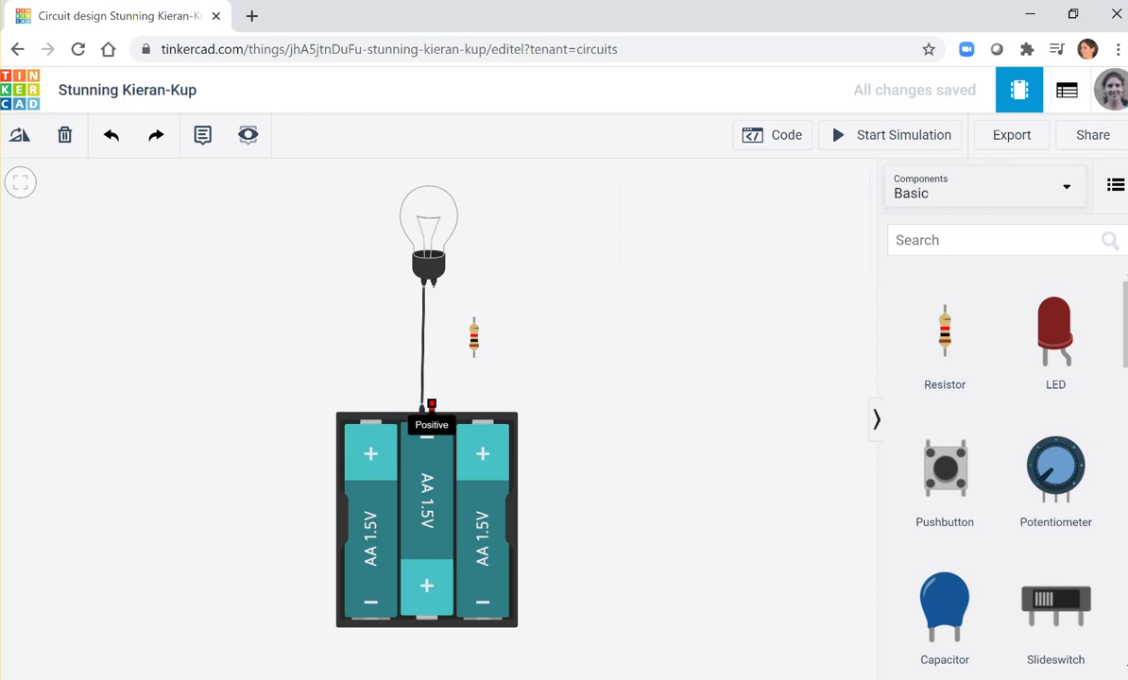
- Wire the battery pack's positive terminal to the resistor's lower lead and color the wire red
click(432, 404)
click(473, 357)
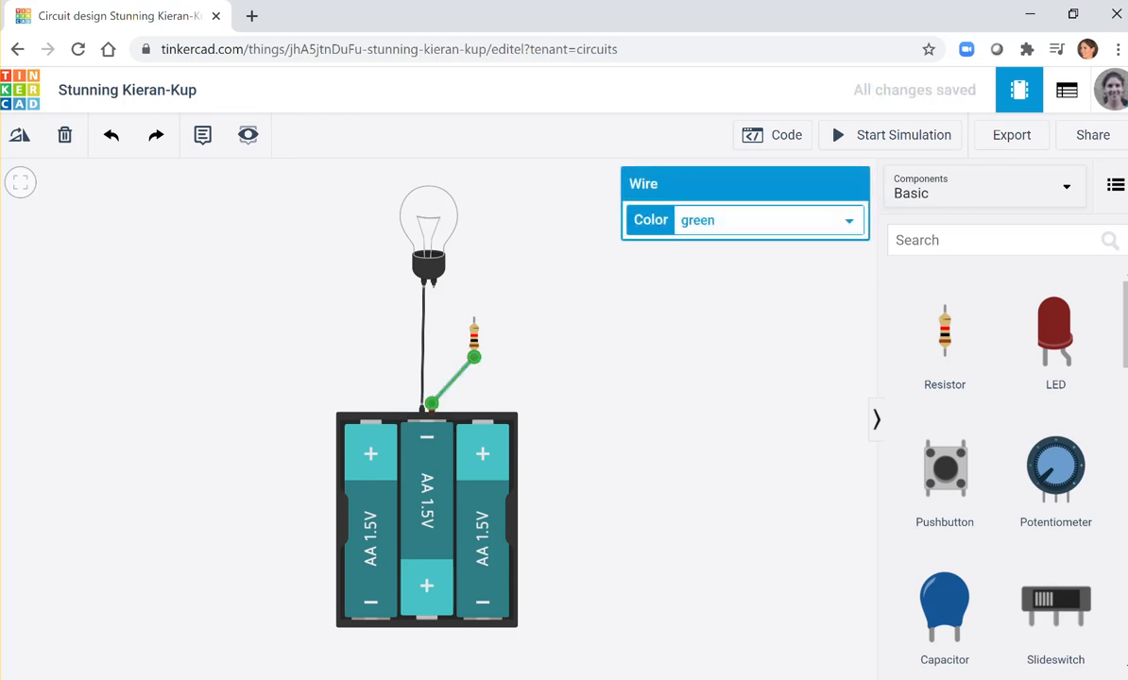
click(746, 220)
click(689, 277)
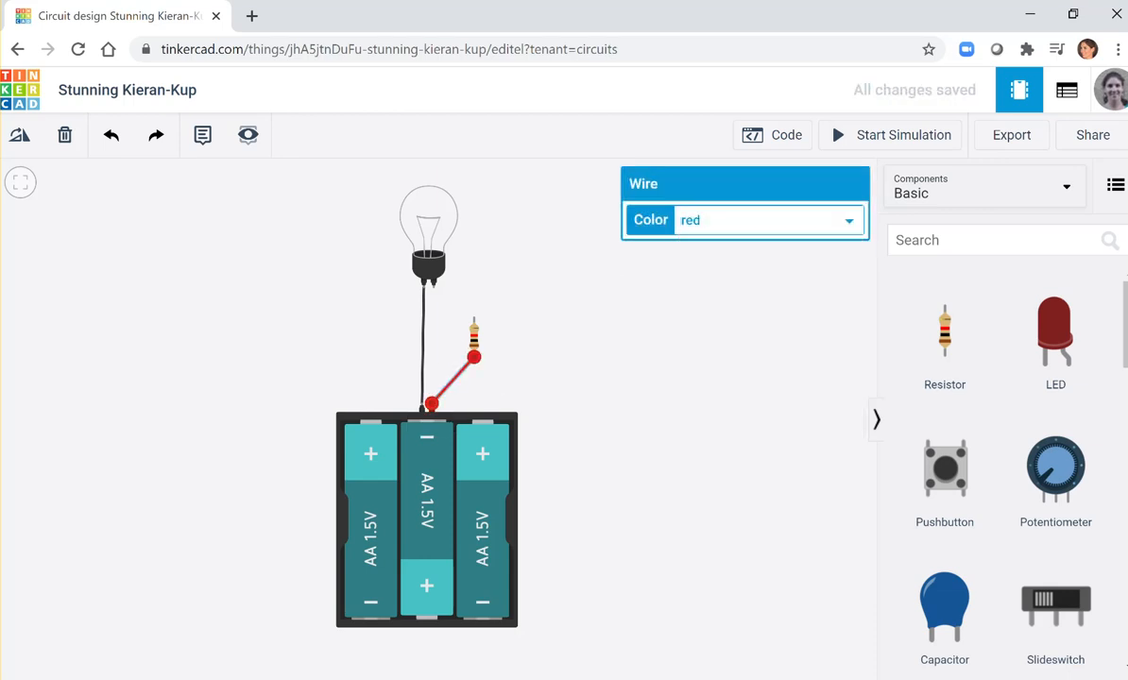
- Connect the resistor's upper lead to the bulb's second terminal with a red wire, and test the circuit by running and stopping the simulation
click(473, 318)
click(433, 288)
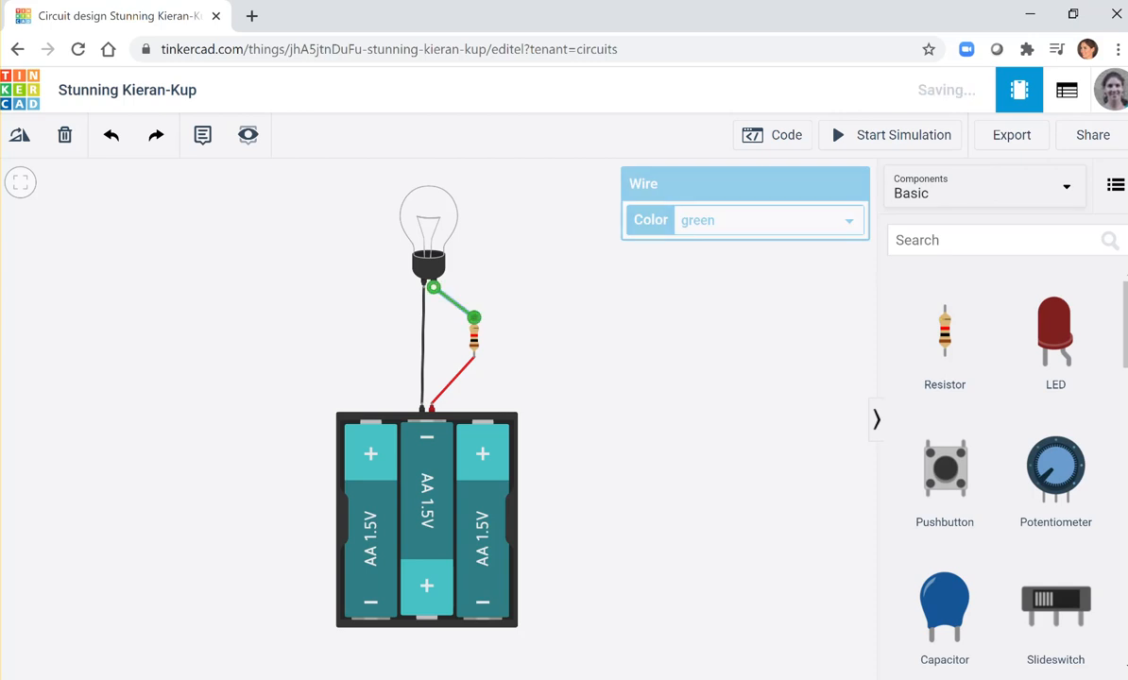
click(746, 220)
click(692, 277)
click(642, 359)
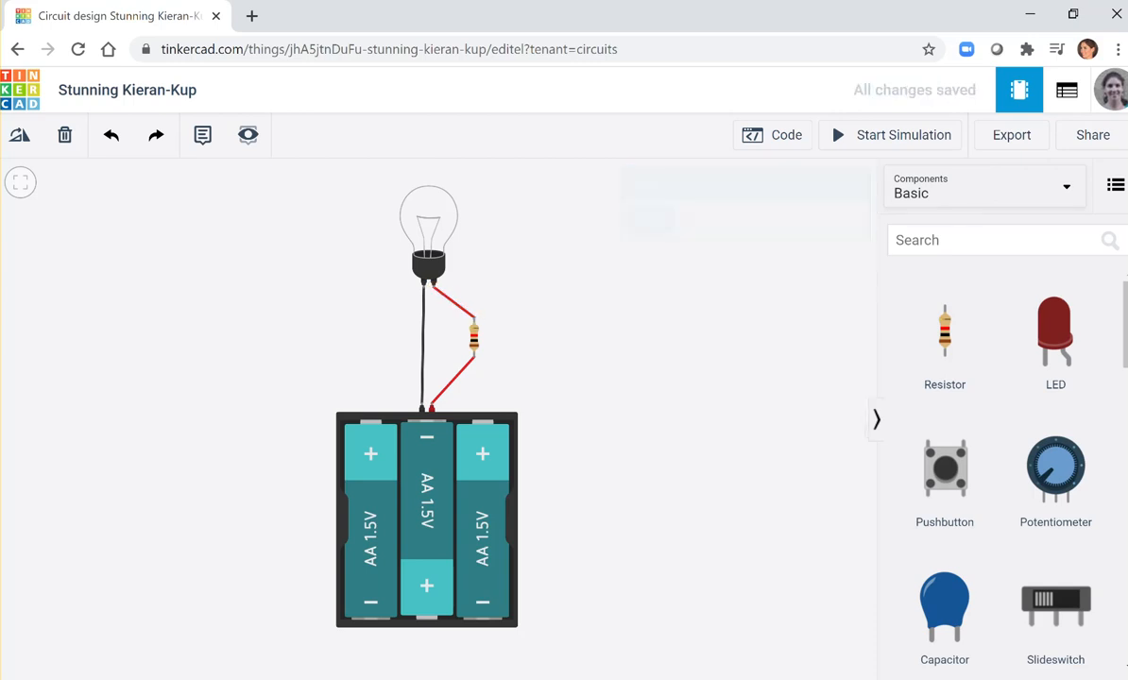
click(891, 135)
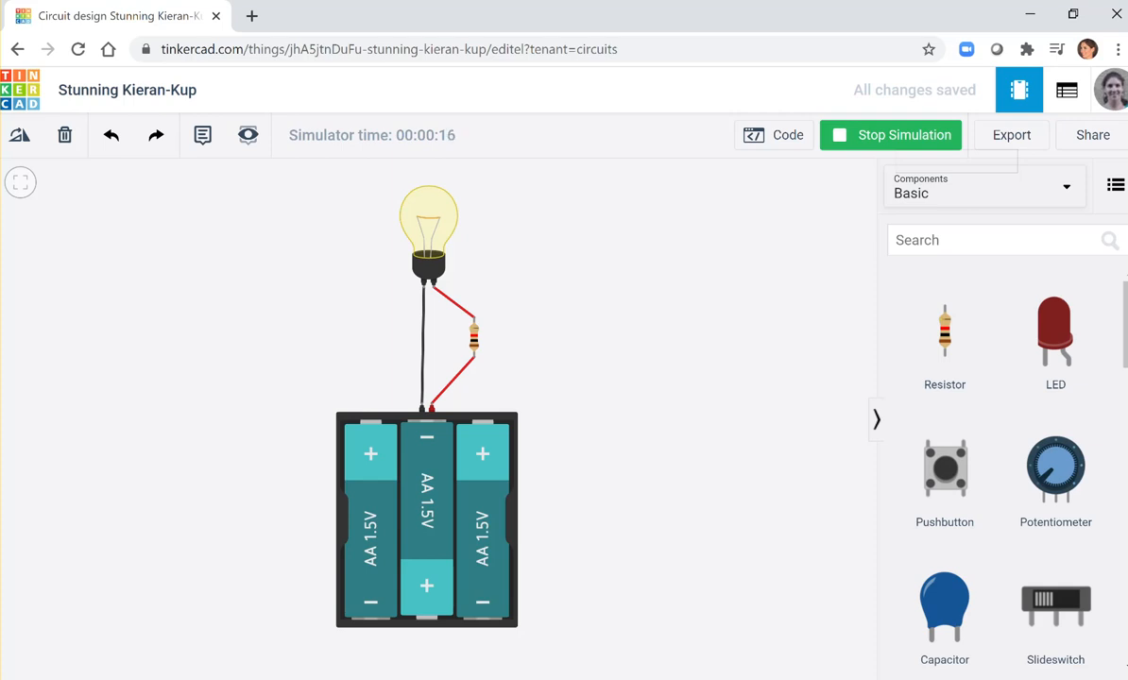
click(891, 135)
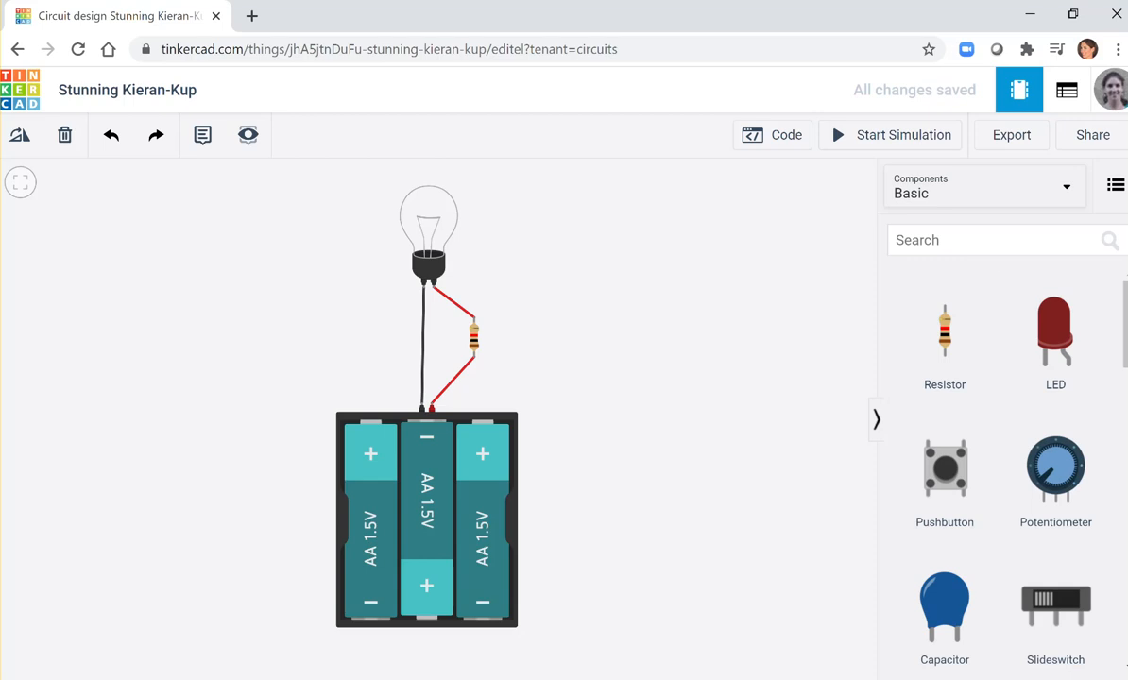
- Delete the light bulb and place a red LED in its spot above the battery pack
click(428, 236)
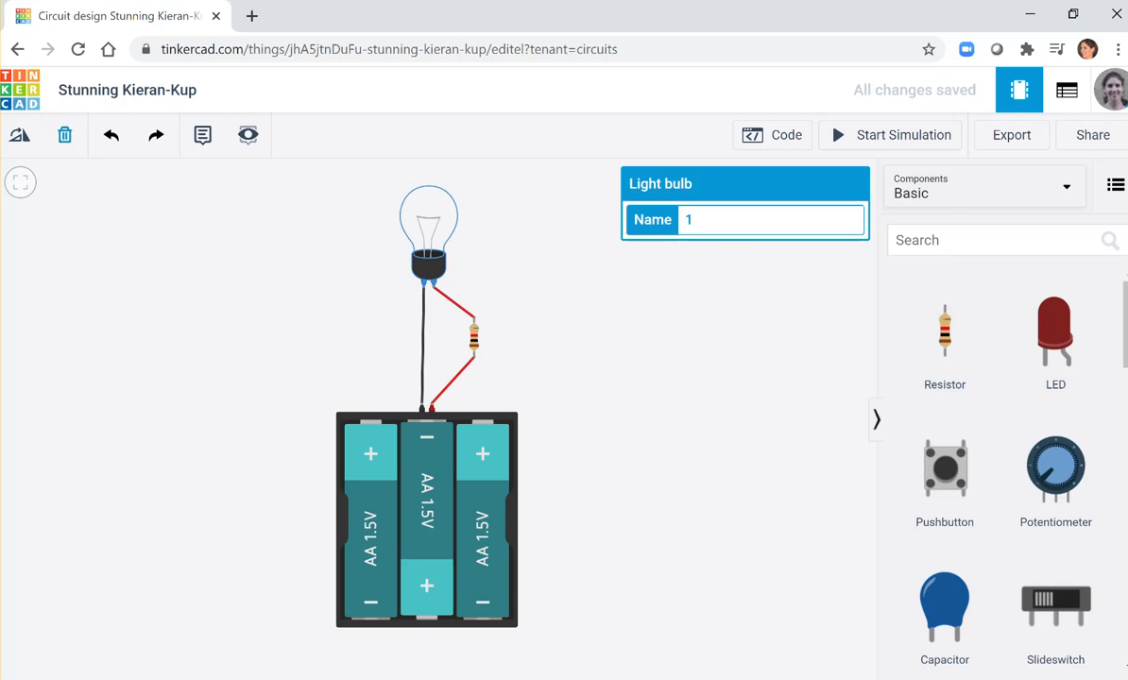
key(Delete)
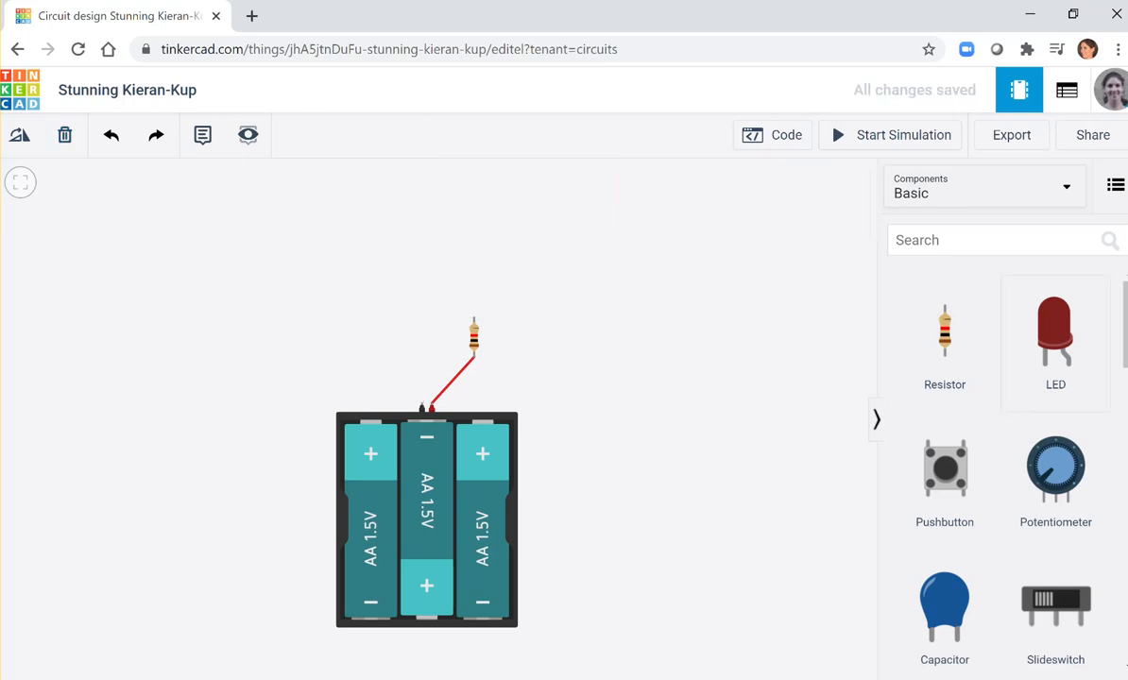
drag(1055, 331, 429, 258)
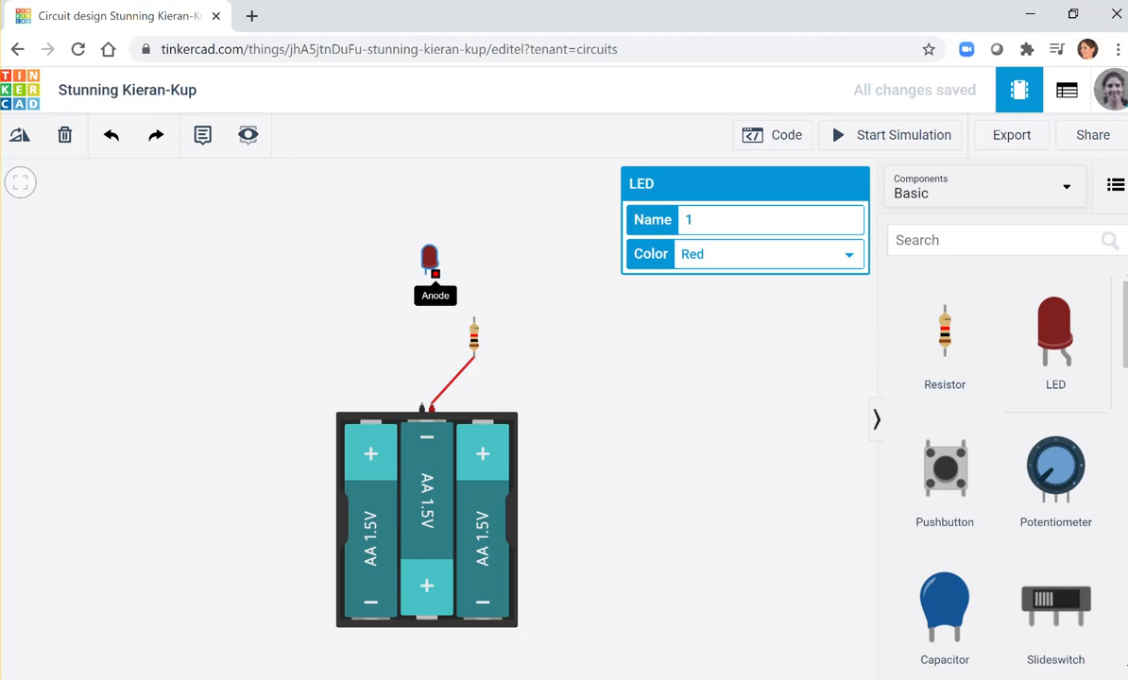
- Discard the wire started from the LED's anode and delete the resistor
click(435, 273)
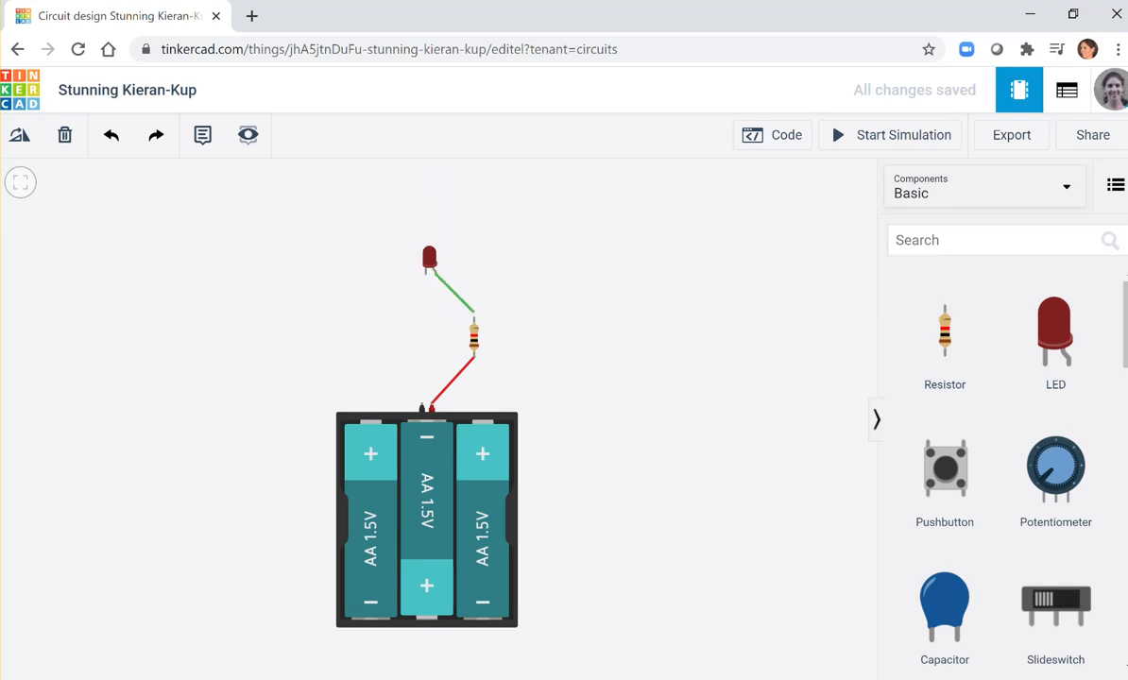
key(Escape)
click(474, 336)
key(Delete)
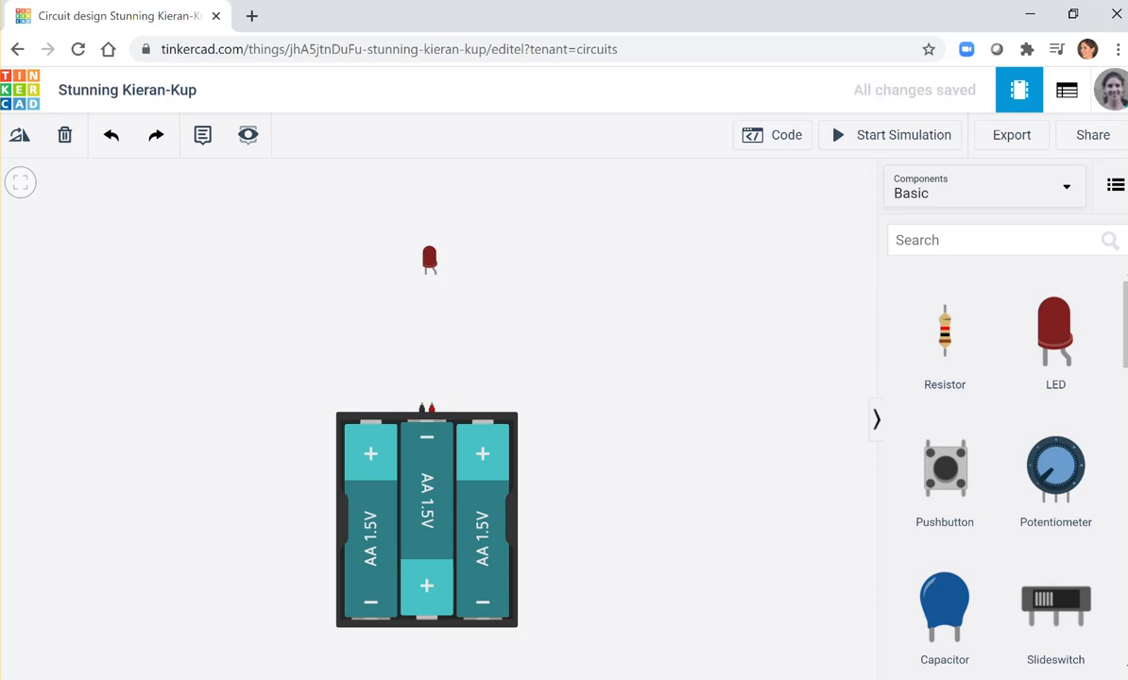
- Wire the LED's anode to the battery pack's positive terminal and color the wire red
click(434, 271)
click(431, 404)
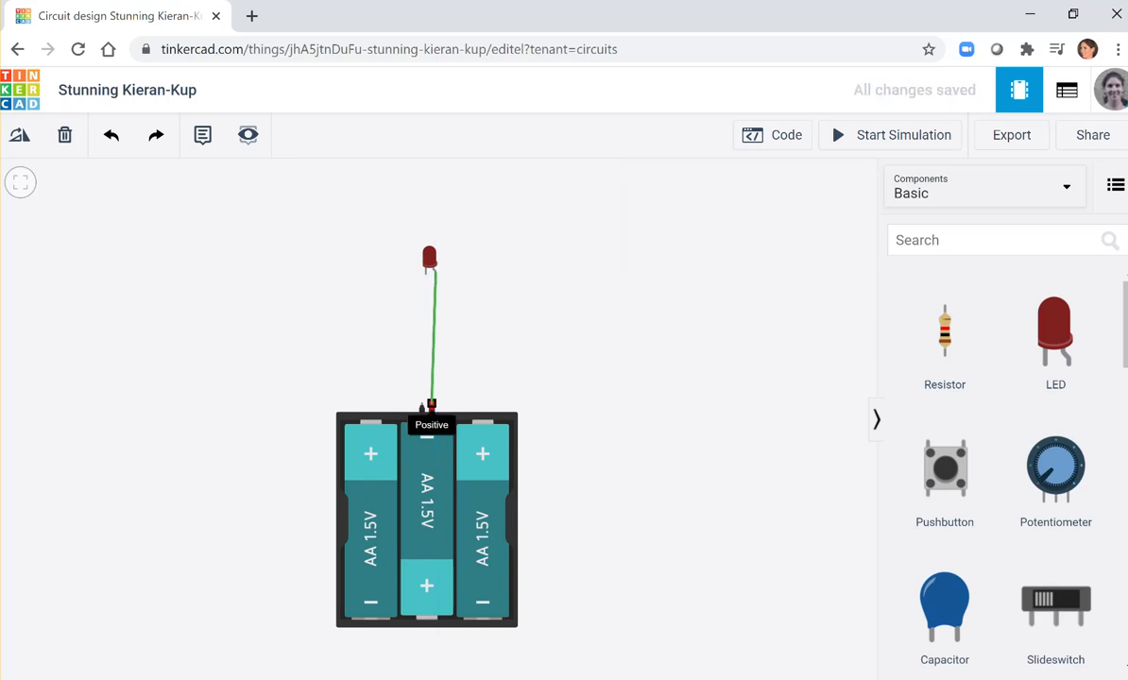
click(756, 219)
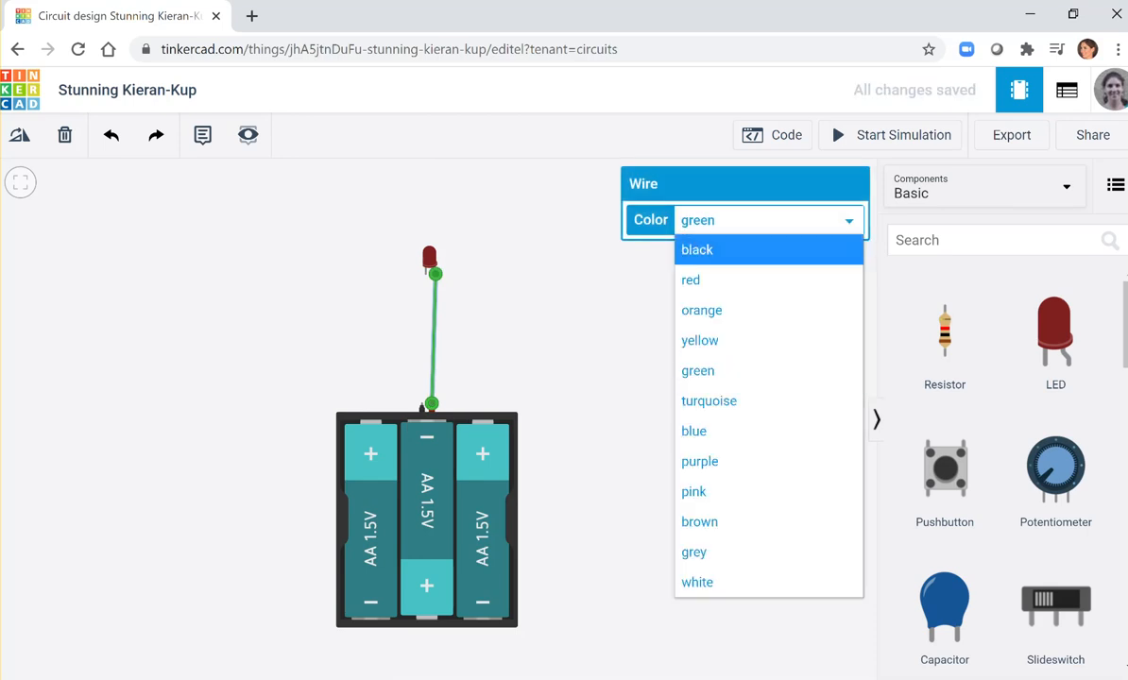
click(690, 280)
key(Escape)
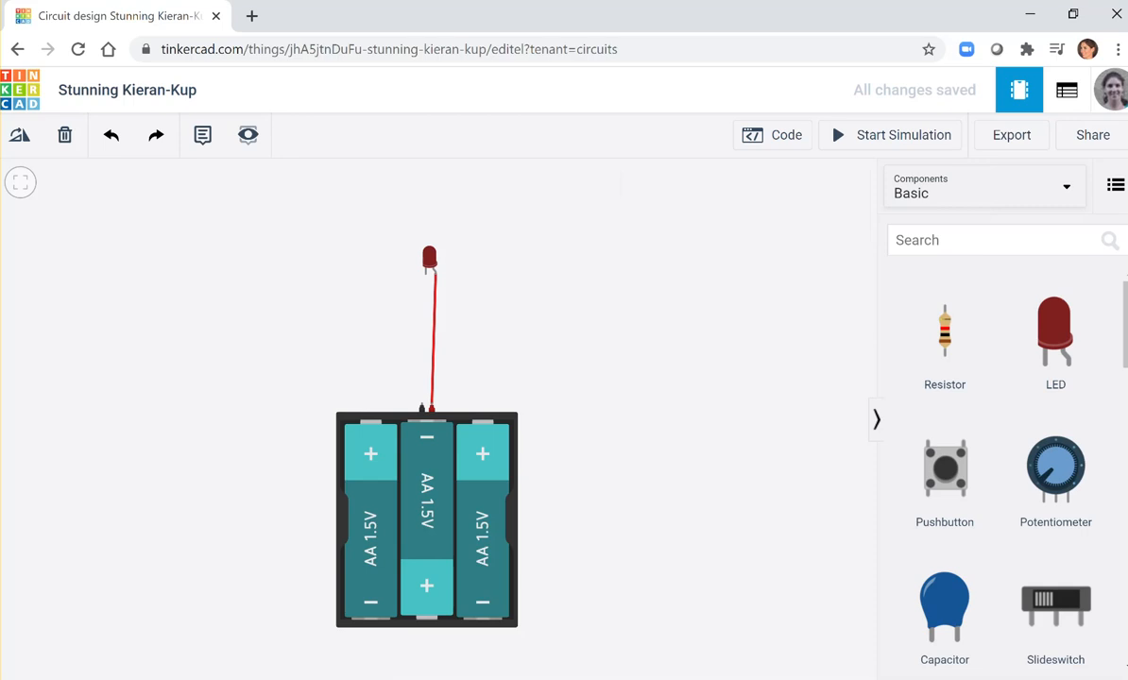
- Wire the LED's cathode to the battery pack's negative terminal in black, and run the simulation to check the LED's current
click(425, 274)
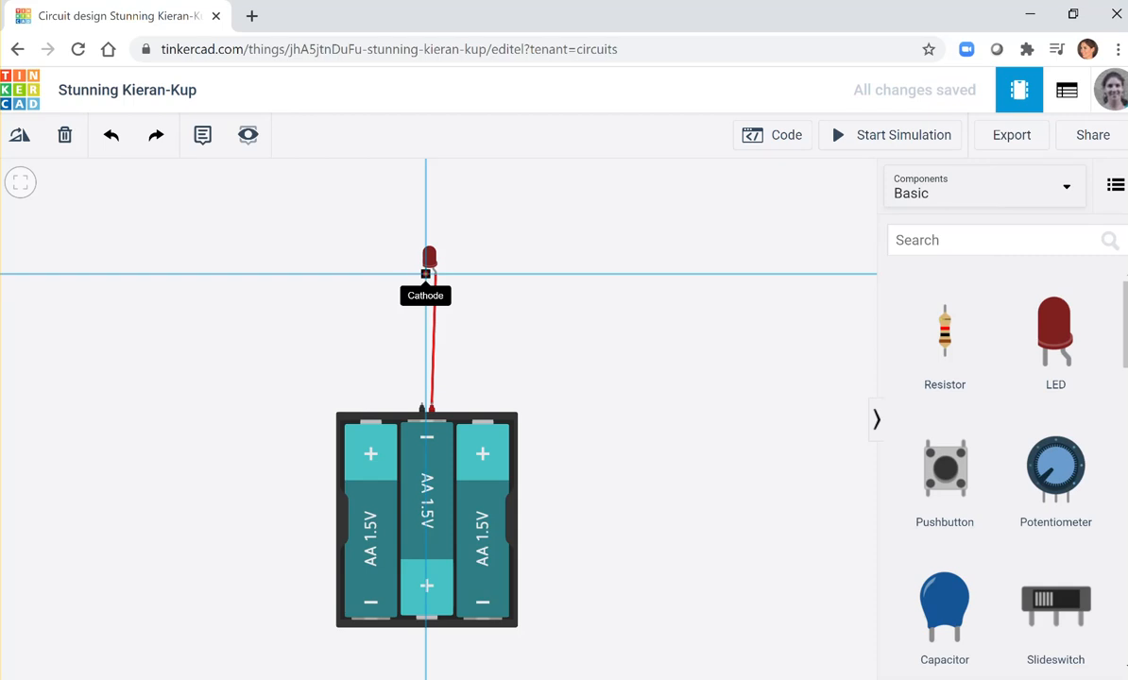
click(422, 404)
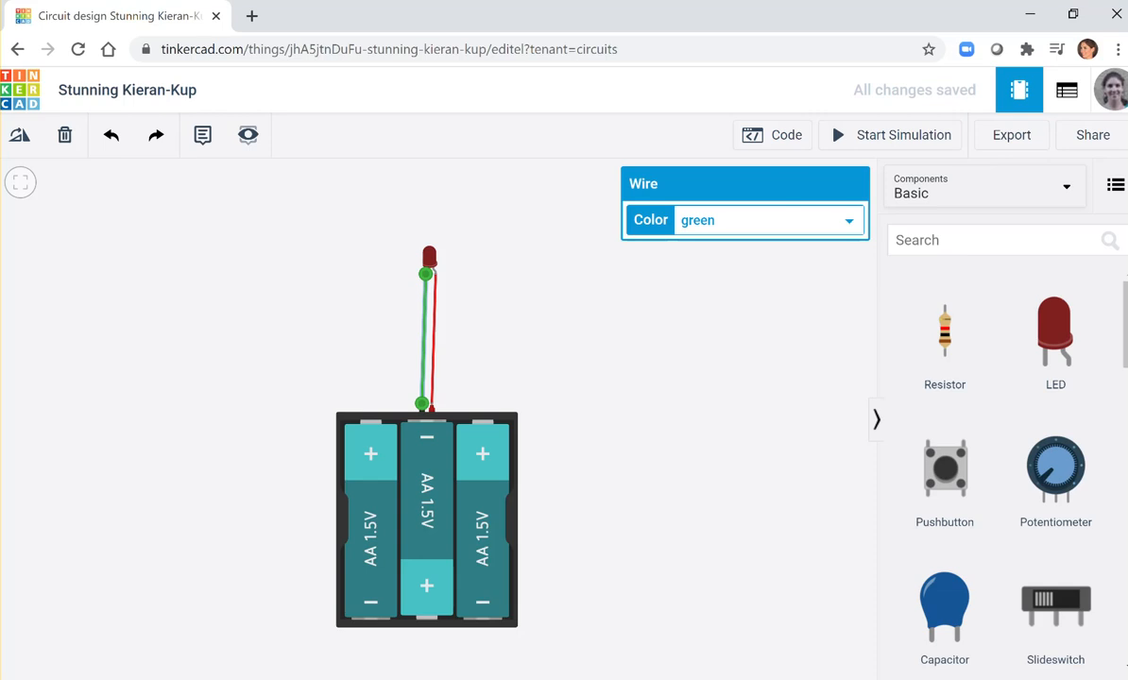
click(769, 220)
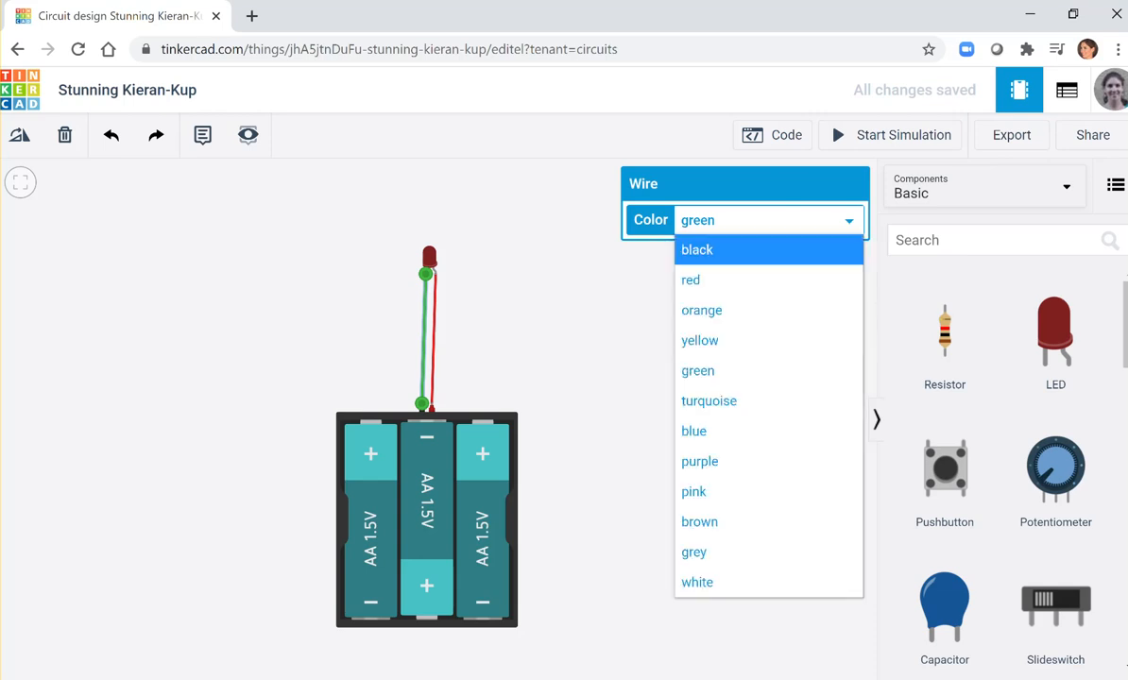
click(717, 250)
click(736, 331)
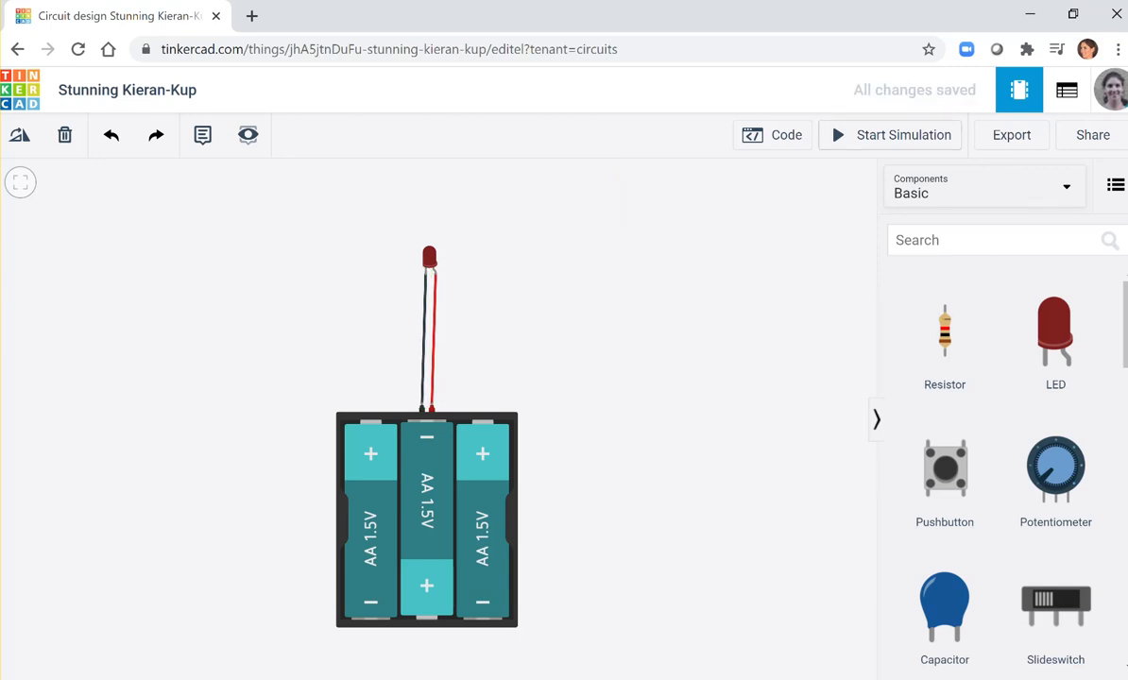
click(892, 135)
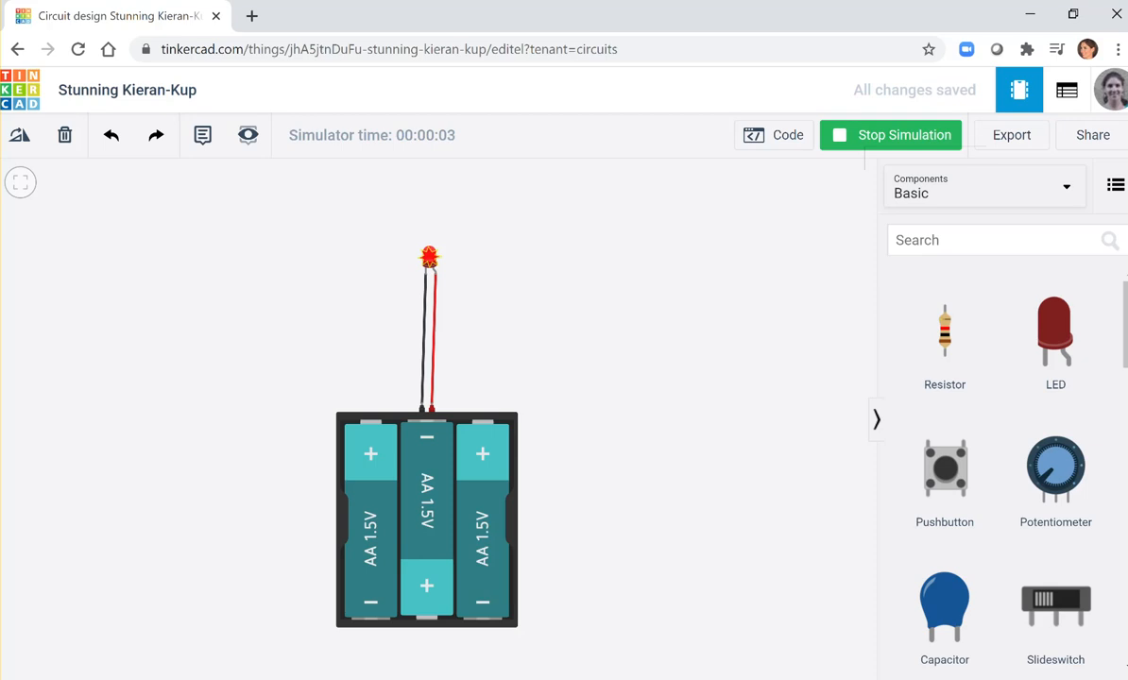
mouse_move(430, 257)
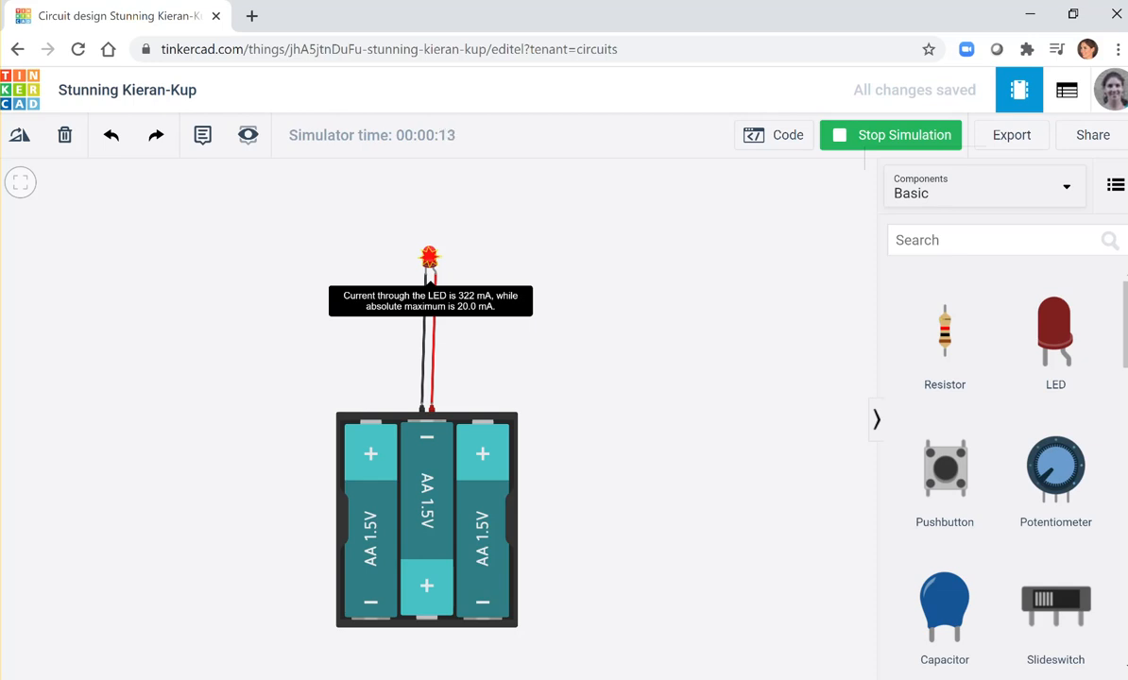
- Set the battery count to 1 battery and restart the simulation to check the LED
click(427, 510)
click(765, 254)
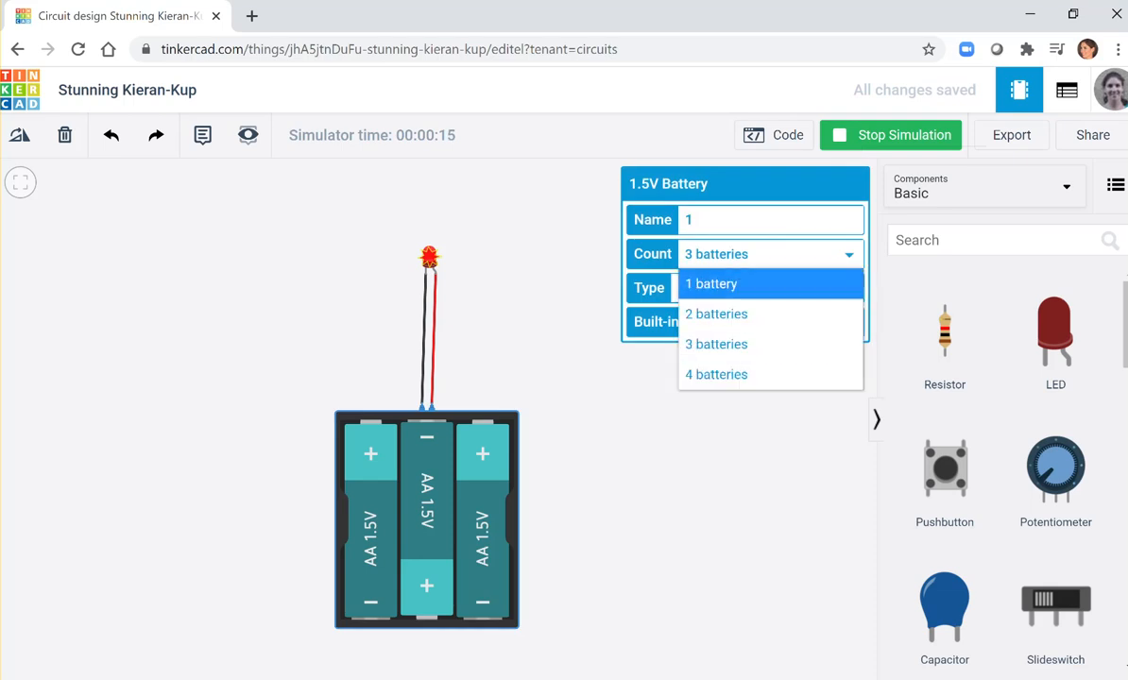
click(716, 283)
key(Escape)
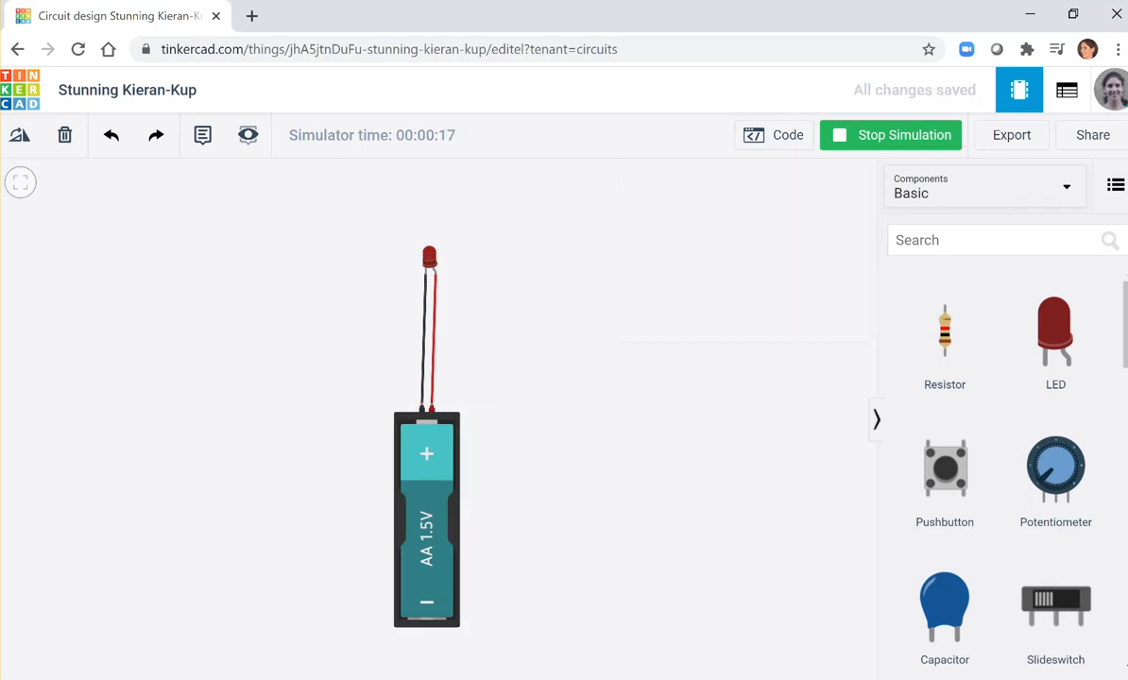
click(890, 135)
click(891, 136)
click(429, 256)
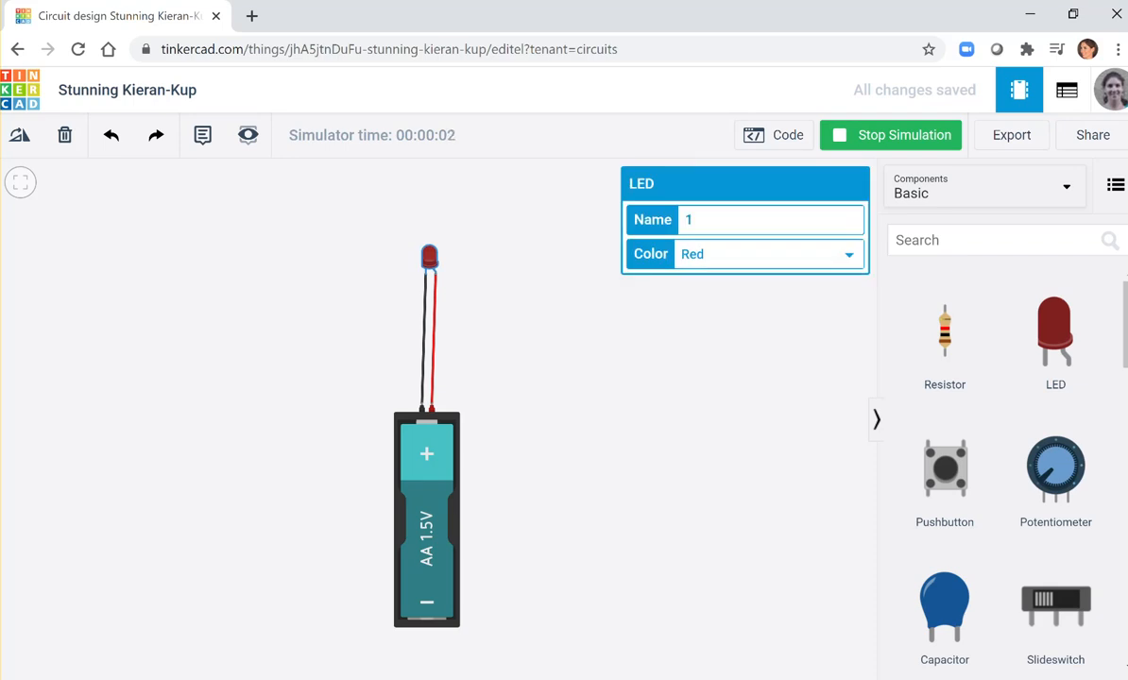
key(Escape)
- Set the battery count to 3 batteries and place a resistor upright beside the red wire
click(427, 519)
click(771, 254)
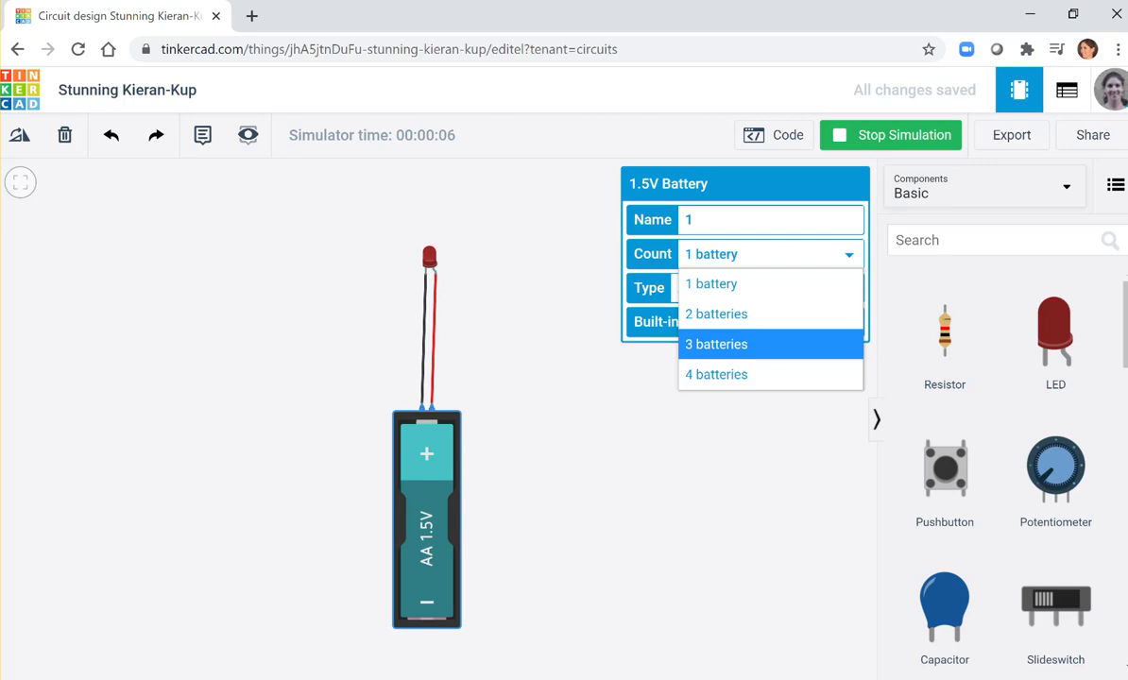
key(Return)
key(Escape)
drag(945, 331, 480, 337)
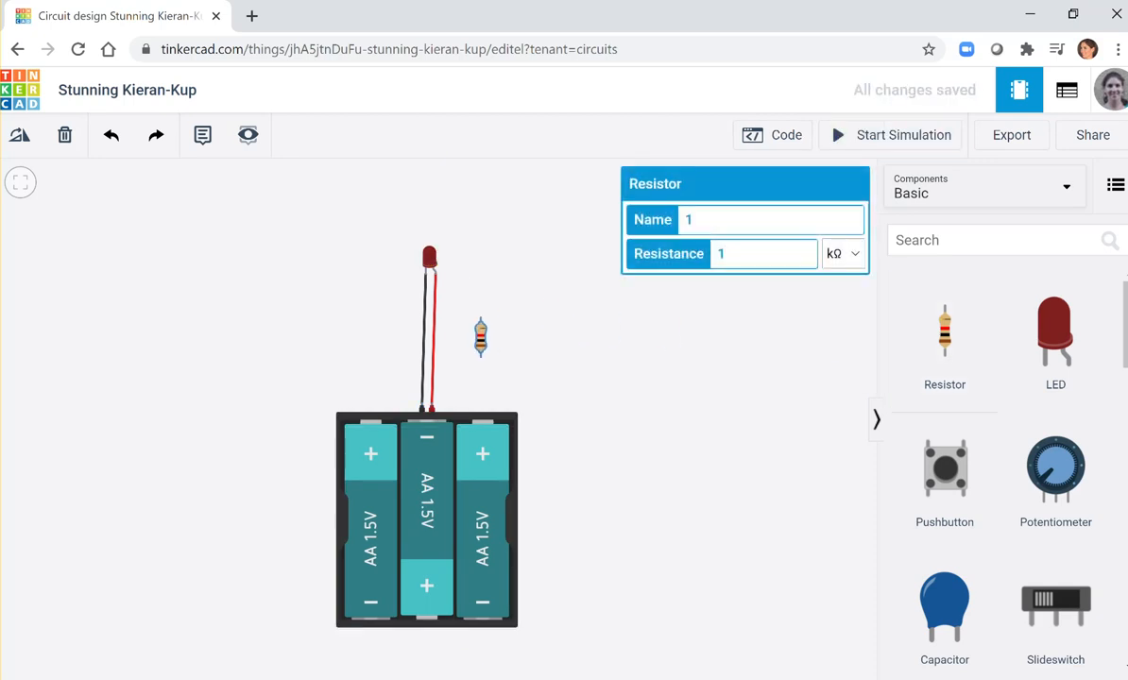
- Wire the LED's anode to the resistor's upper lead and reroute the red wire's LED end to the resistor's lower lead
click(434, 273)
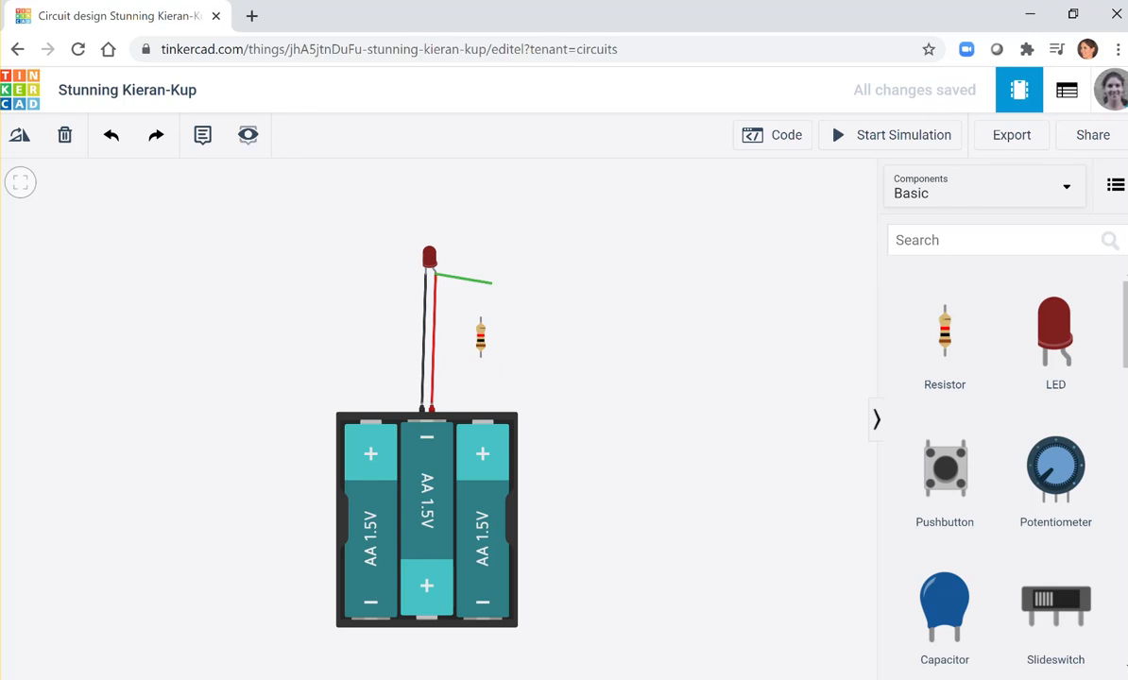
click(479, 320)
click(433, 349)
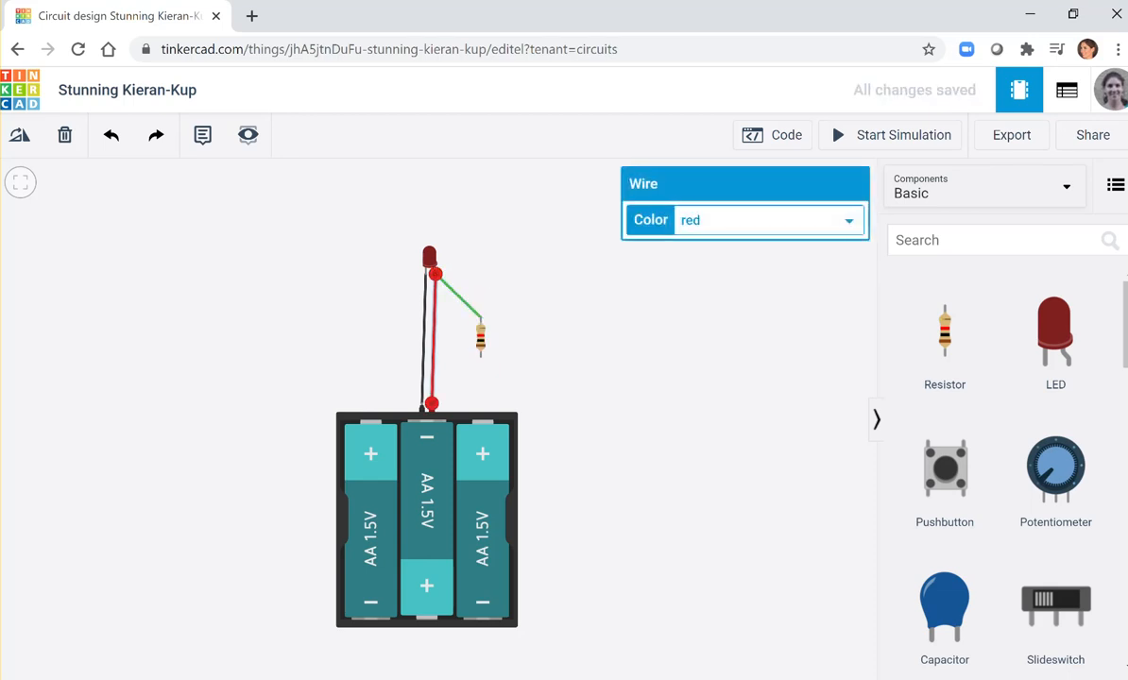
drag(434, 274, 480, 355)
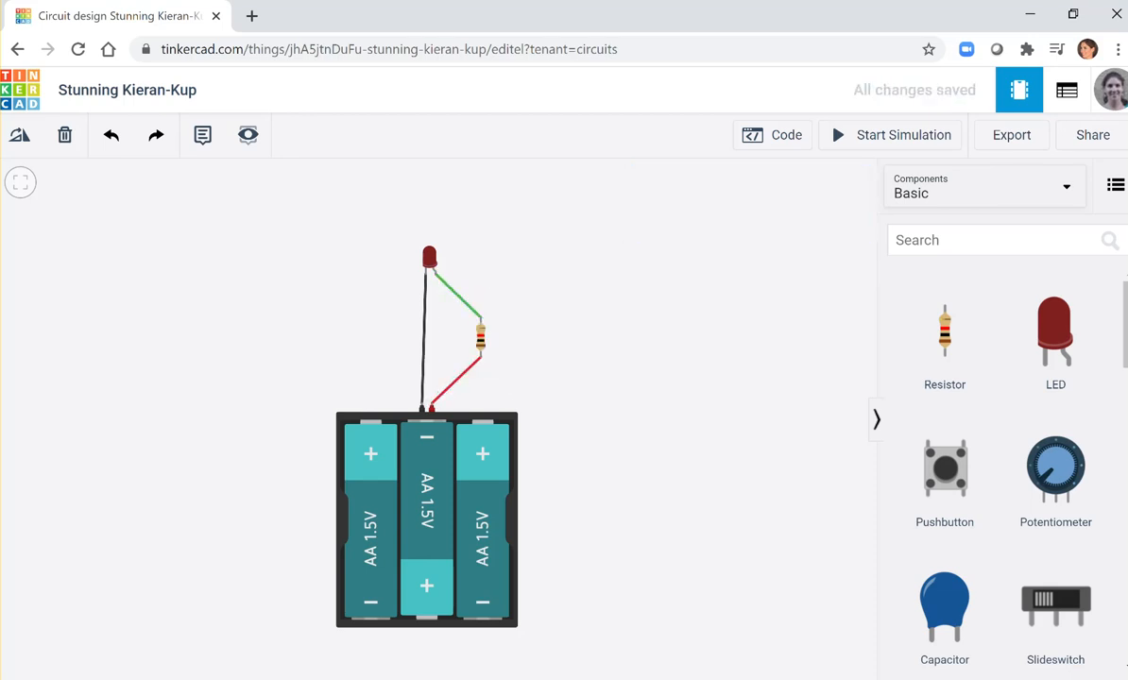
- Color the wire between the LED and the resistor red and test the circuit in simulation
click(457, 295)
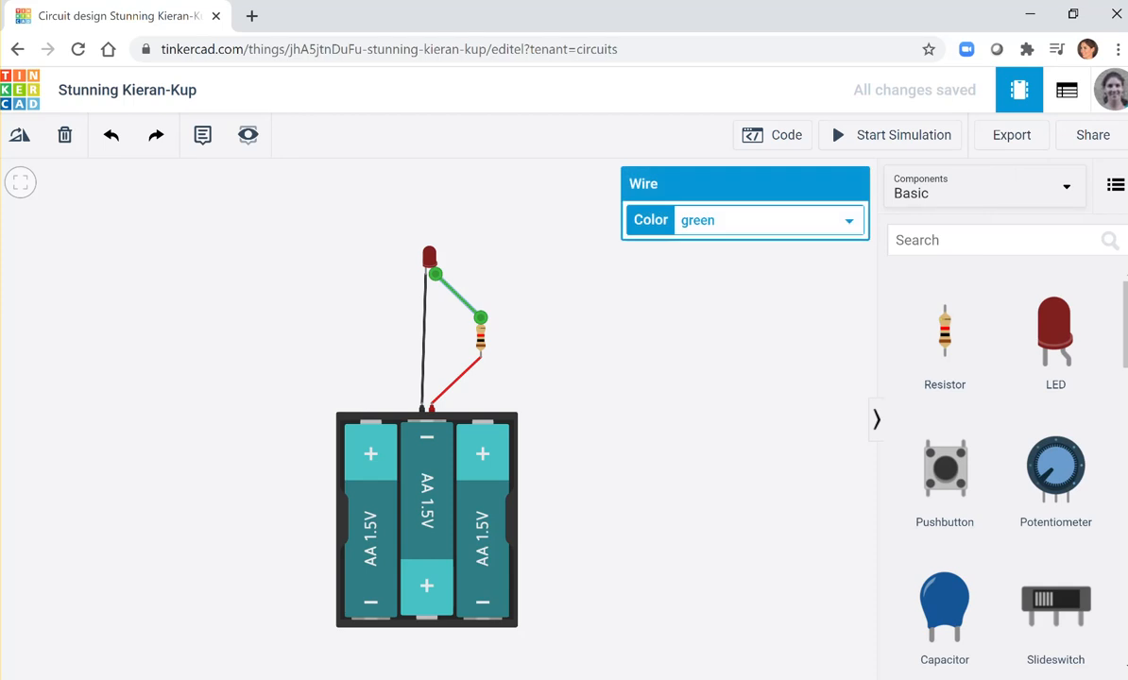
click(767, 221)
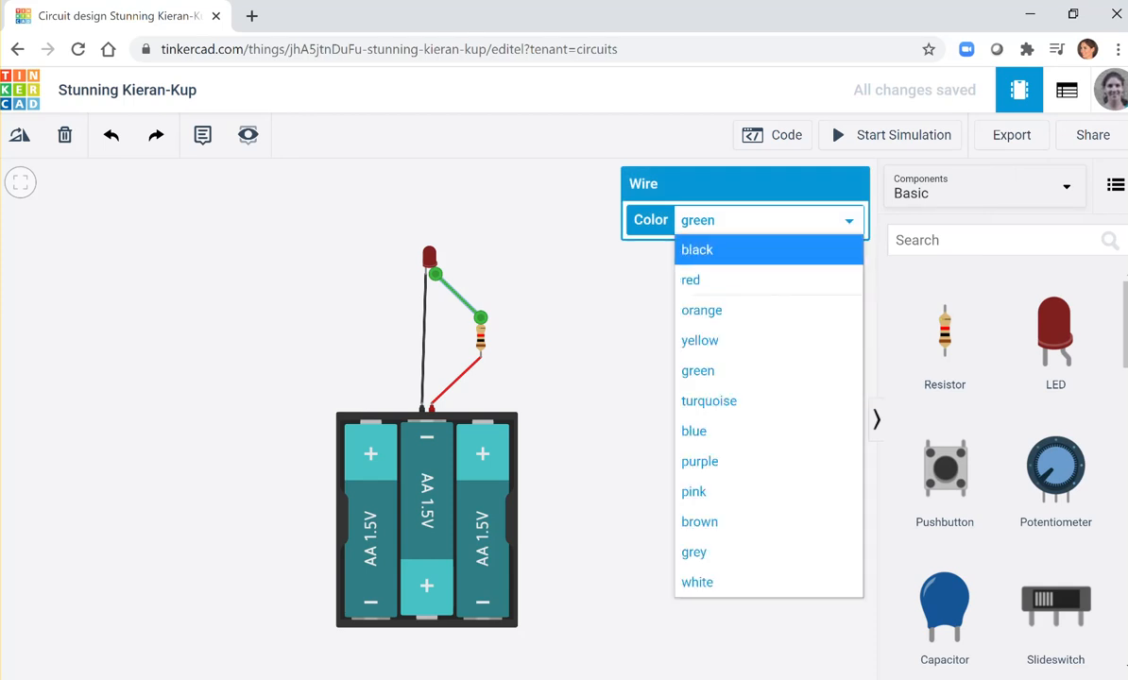
click(723, 281)
click(722, 307)
click(890, 135)
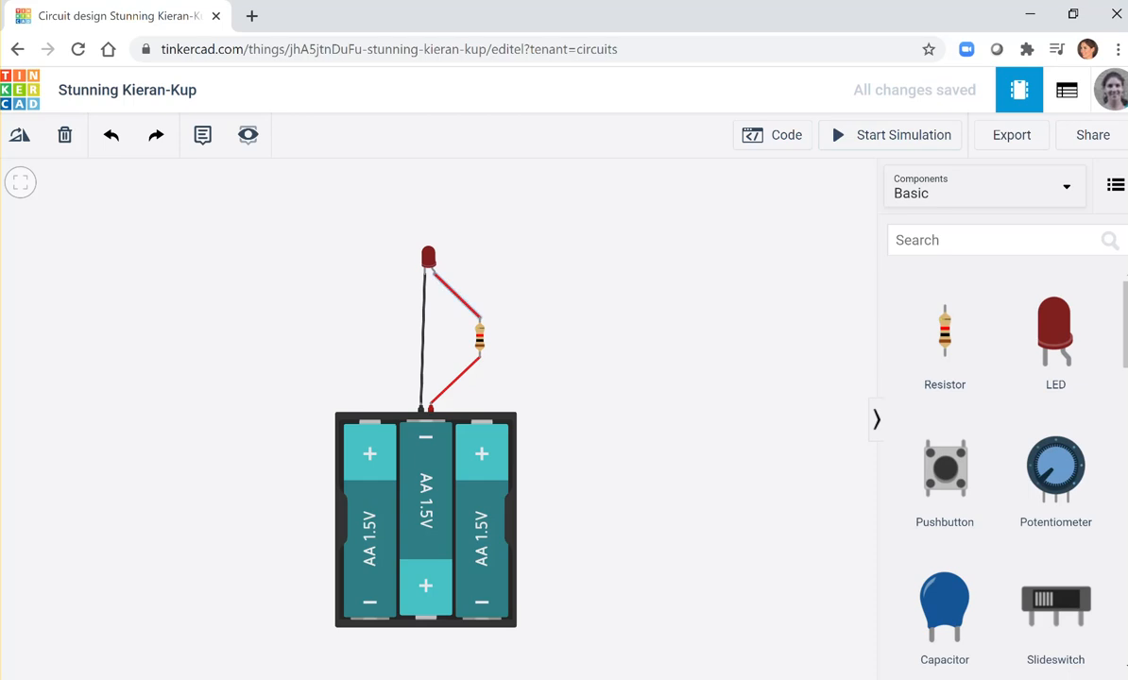
- Delete the red wire between the LED and the resistor and move the resistor down closer to the battery pack
click(431, 273)
key(Escape)
click(458, 297)
key(Delete)
drag(479, 335, 467, 370)
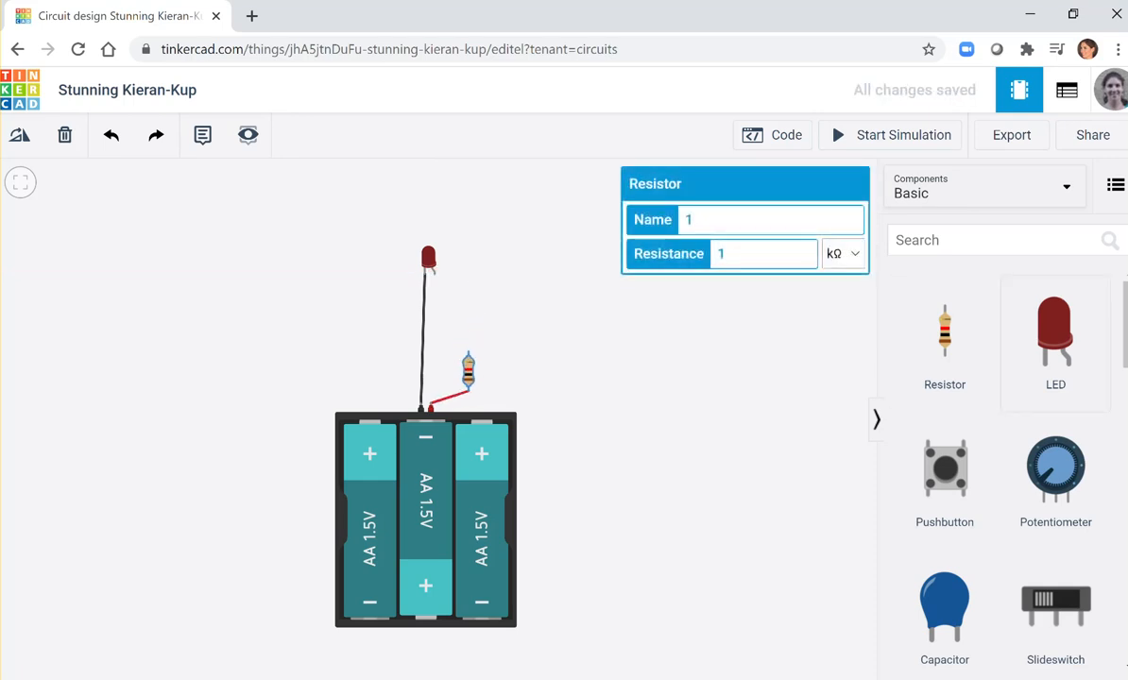
- Place a slideswitch to the right of the LED and rotate it upright so its terminals face the LED
scroll(1055, 340, down, 3)
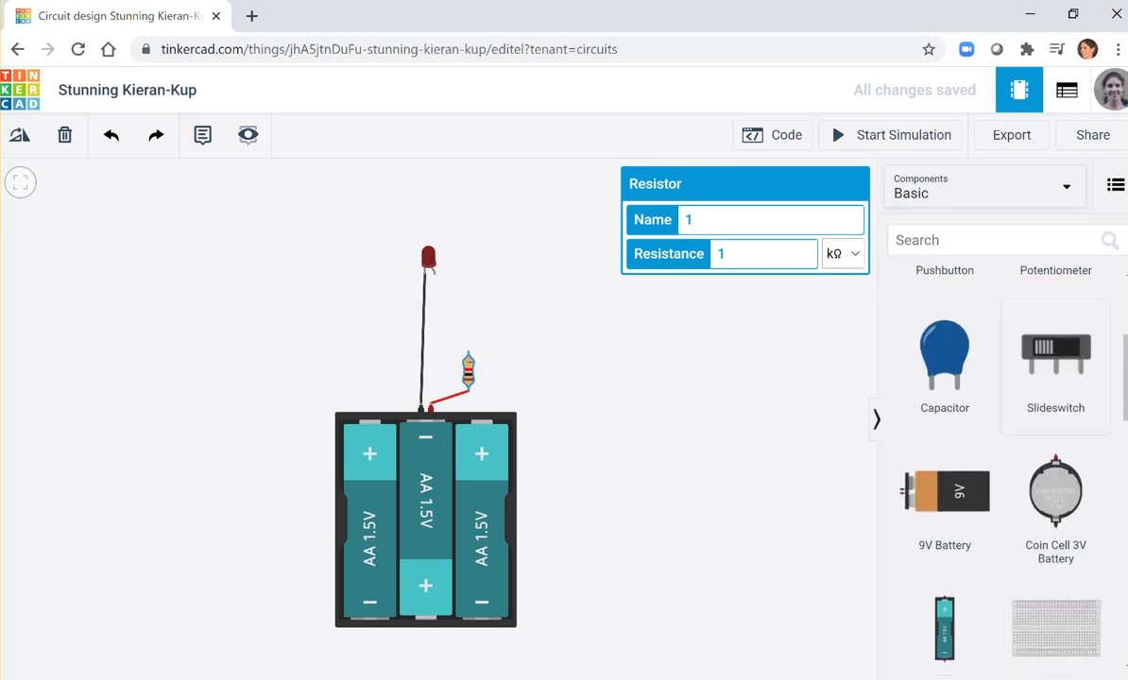
drag(1055, 354, 522, 283)
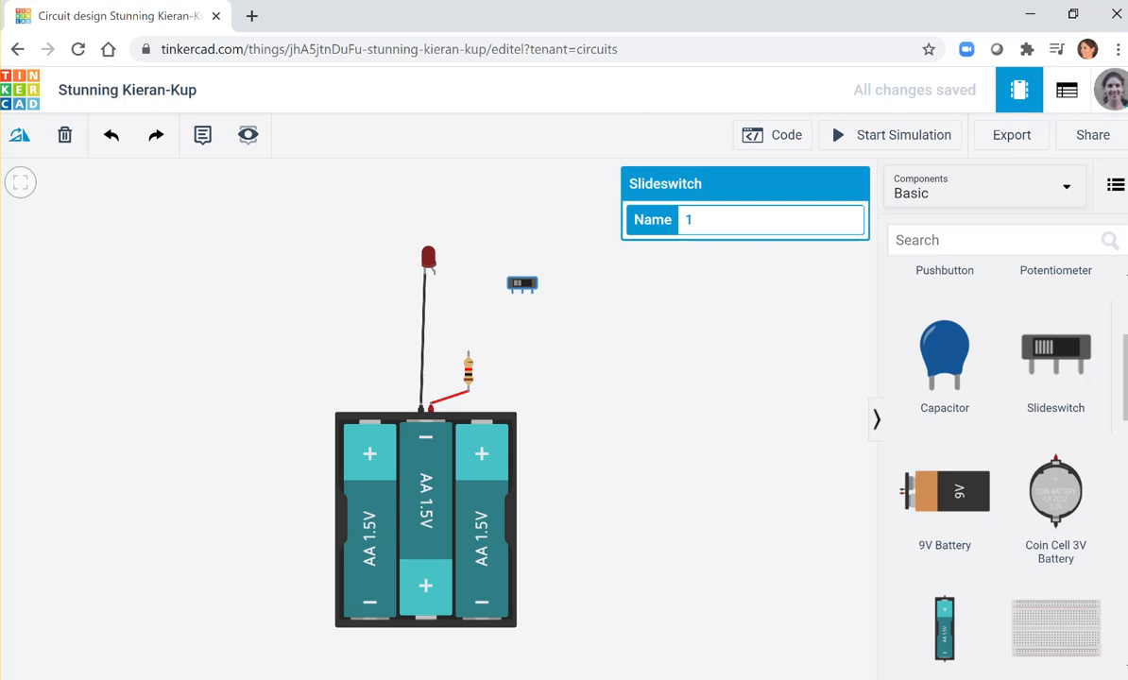
key(r)
key(r)
key(r)
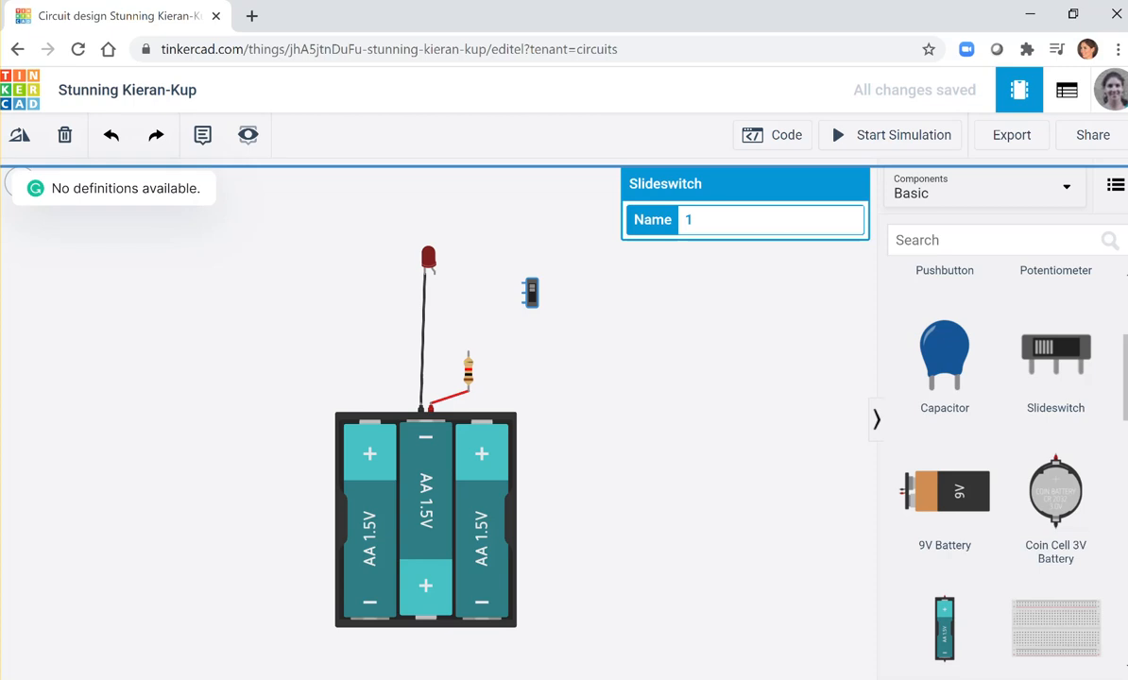
key(Escape)
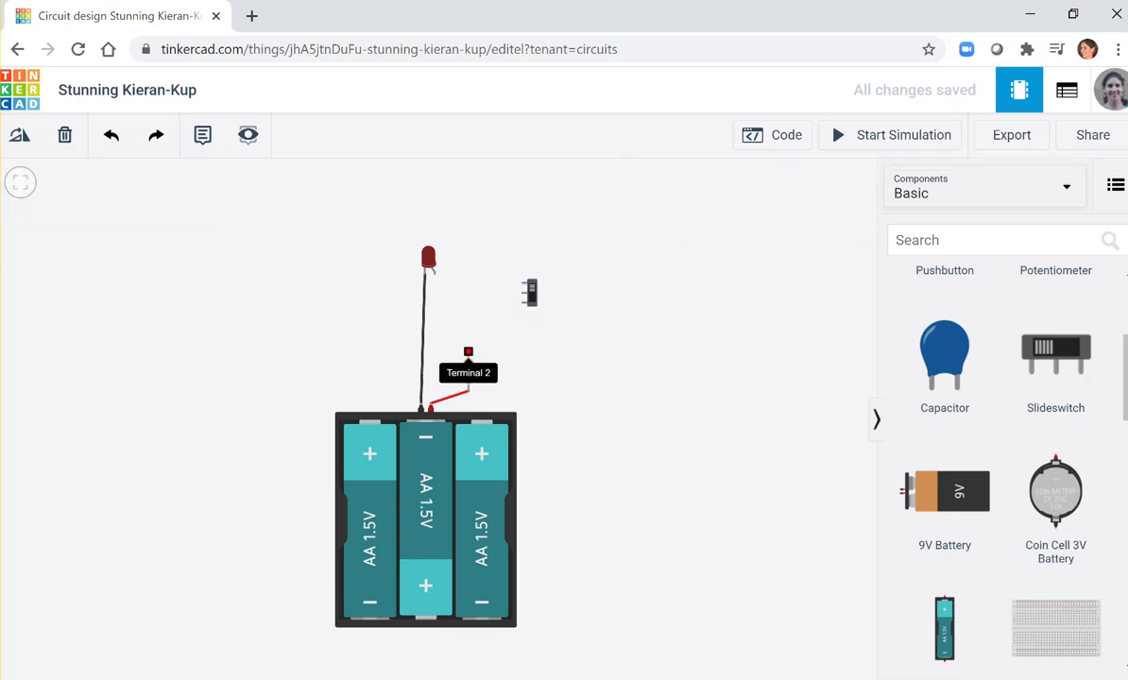
- Connect the resistor's upper lead to the slideswitch's middle terminal with a red wire
click(467, 351)
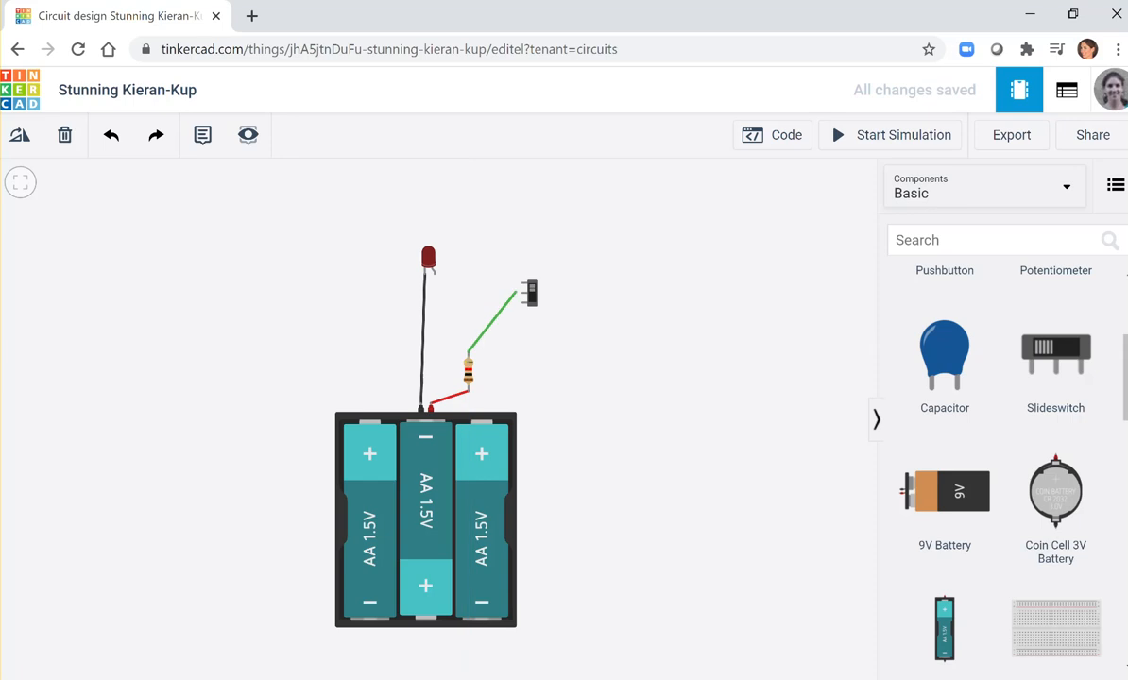
click(523, 292)
click(765, 220)
click(718, 280)
key(Escape)
- Connect the slideswitch's upper terminal to the LED's anode and color the wire red
click(522, 283)
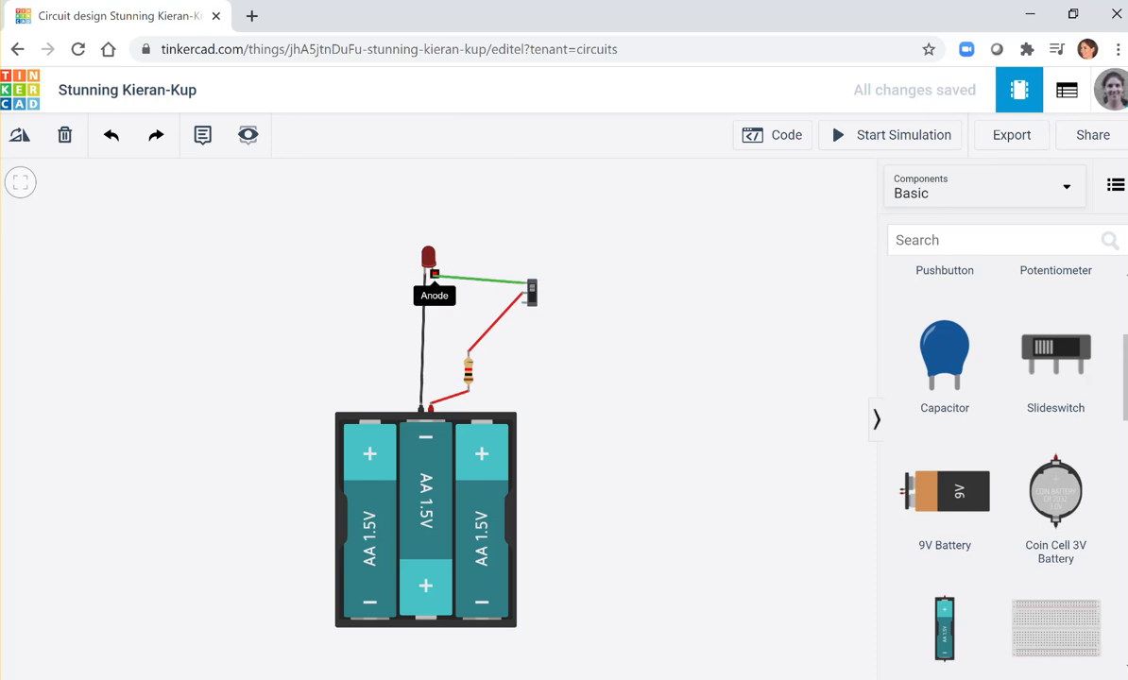
click(433, 274)
click(770, 220)
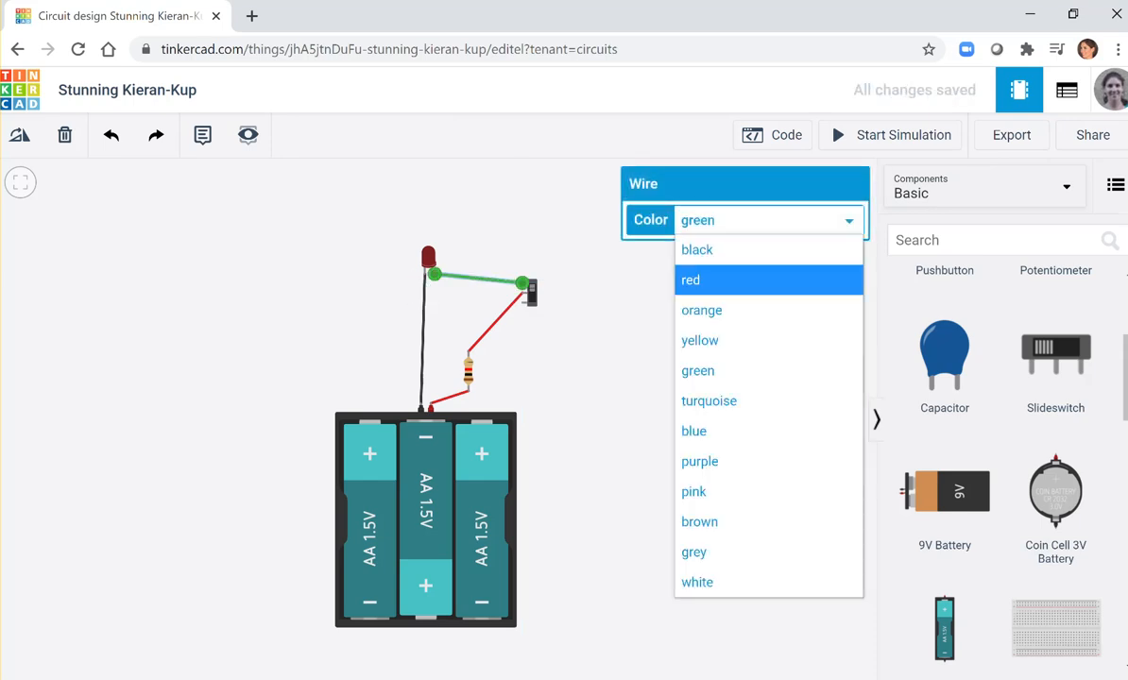
click(717, 280)
- Start the simulation and toggle the slideswitch back and forth to test how it controls the LED
click(890, 135)
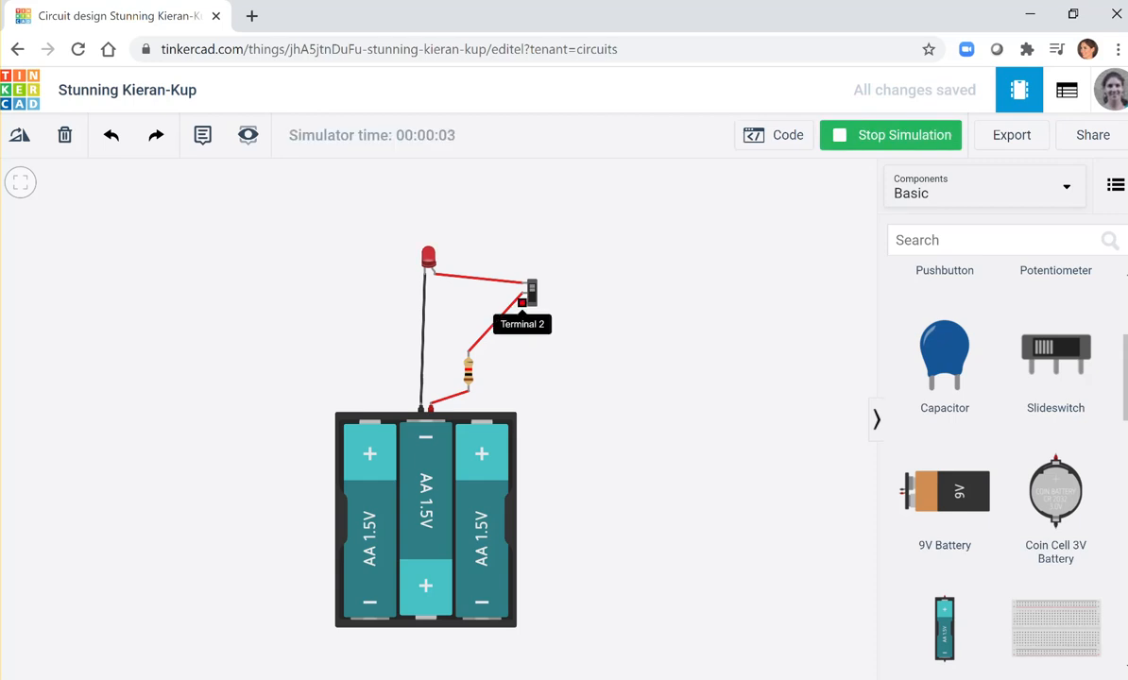
click(531, 292)
click(532, 292)
click(530, 294)
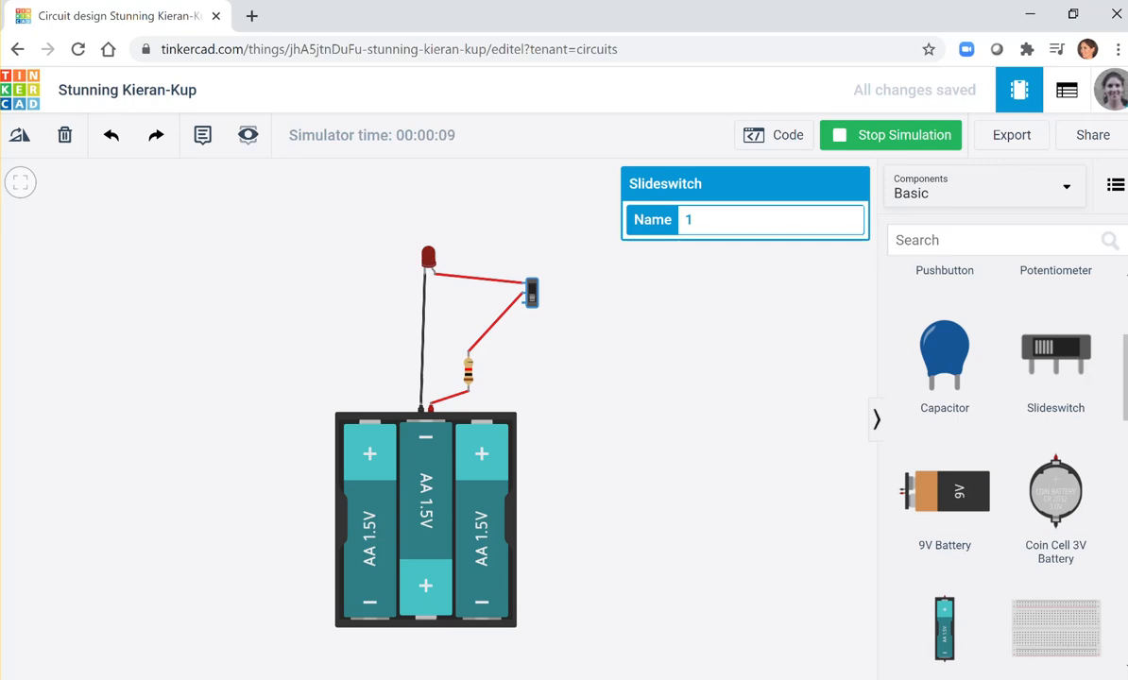
- Stop the simulation, then place a second LED to the right of the slideswitch and set its color to green
click(890, 135)
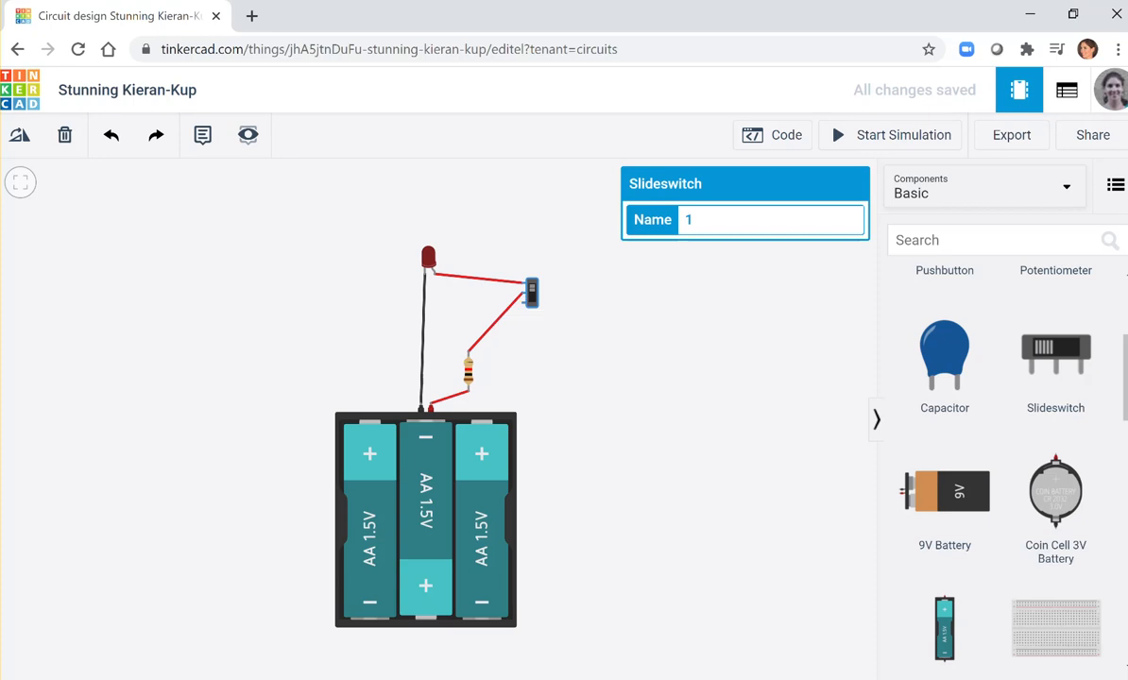
click(675, 350)
scroll(953, 423, up, 2)
drag(1055, 330, 617, 253)
click(770, 255)
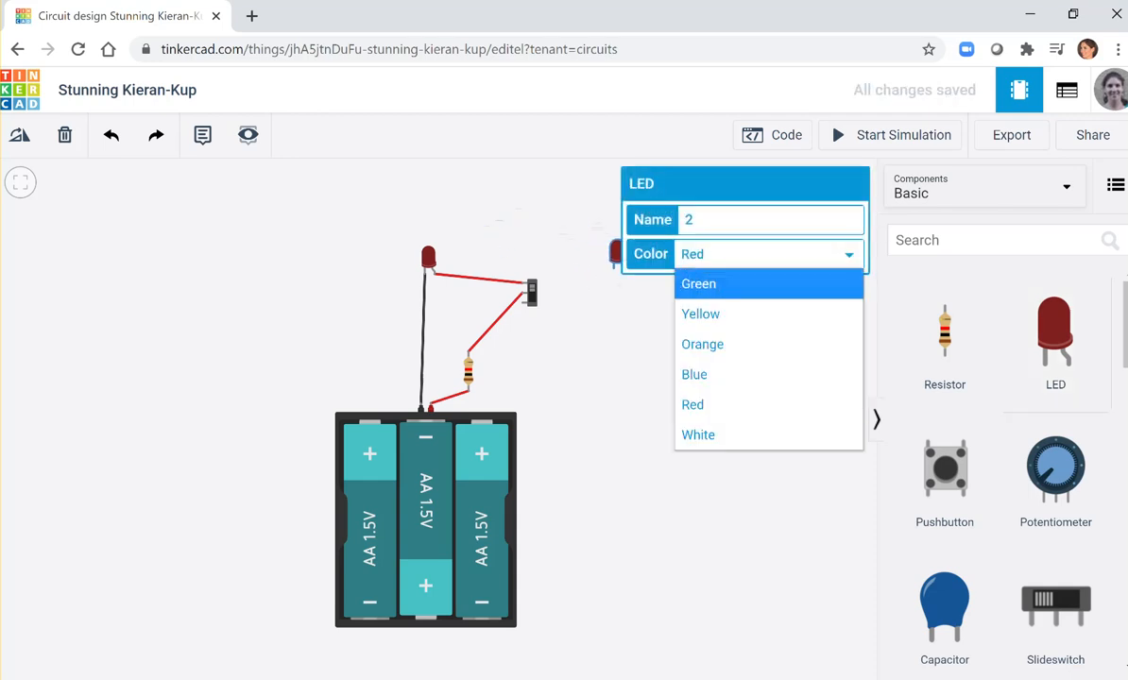
click(718, 285)
click(699, 354)
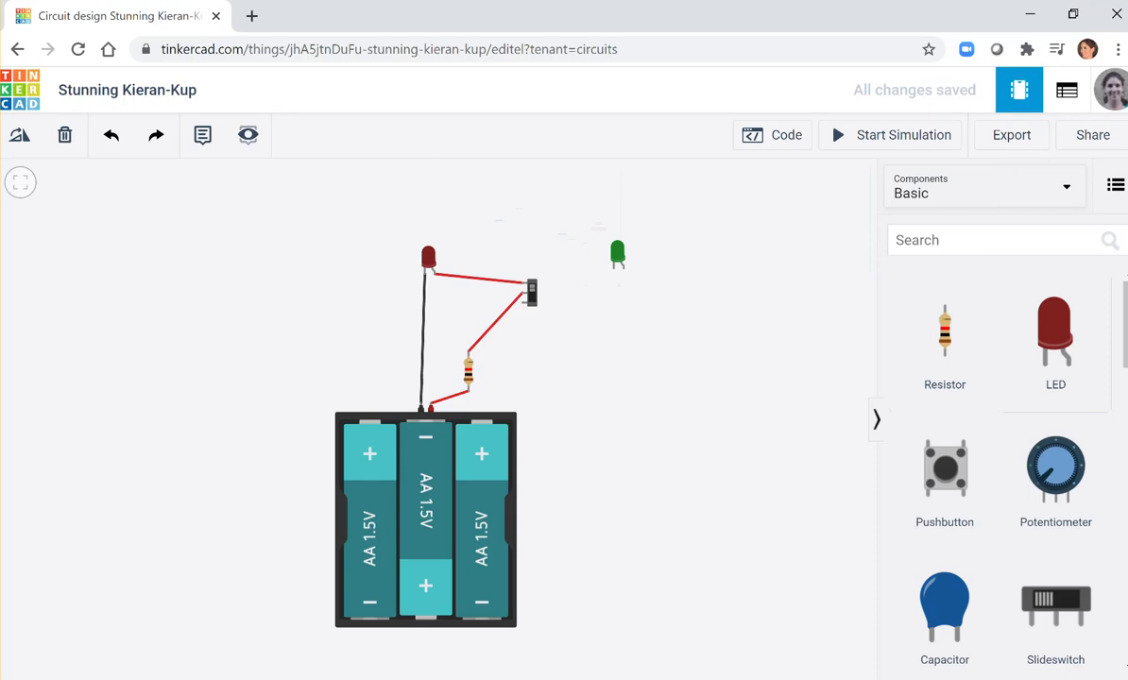
- Wire the slideswitch's lower terminal to the green LED's anode and move that LED above and slightly right of the red LED
click(525, 295)
click(624, 269)
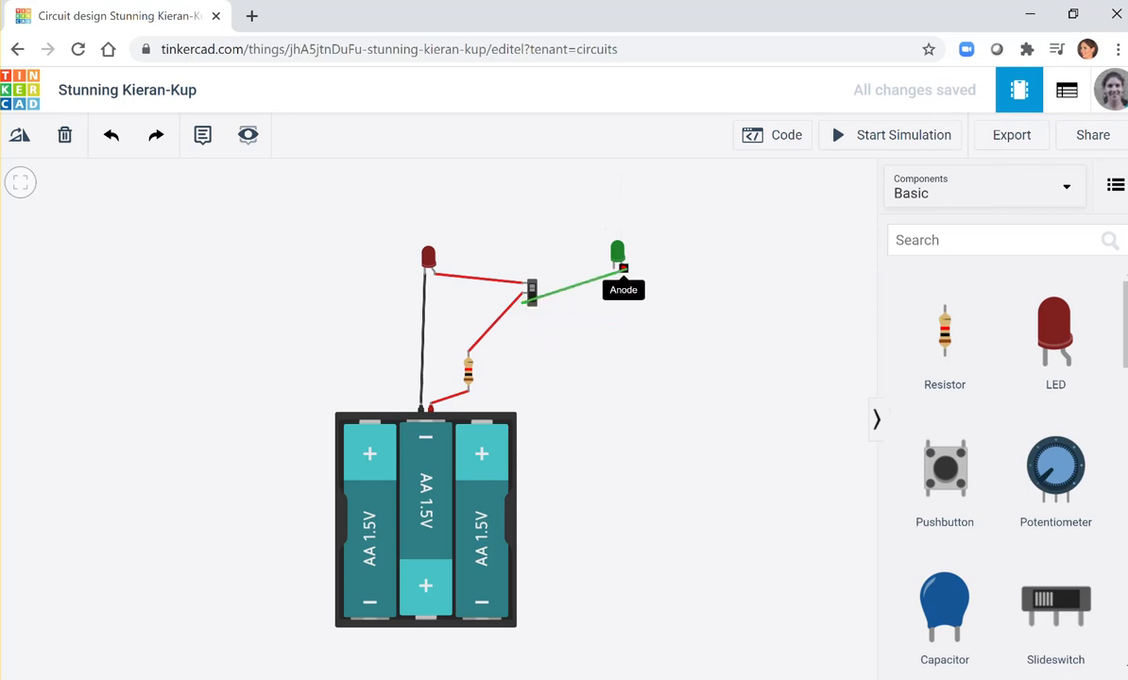
drag(616, 251, 457, 197)
- Connect the green LED's cathode to the battery pack's negative terminal and color the wire black
click(453, 208)
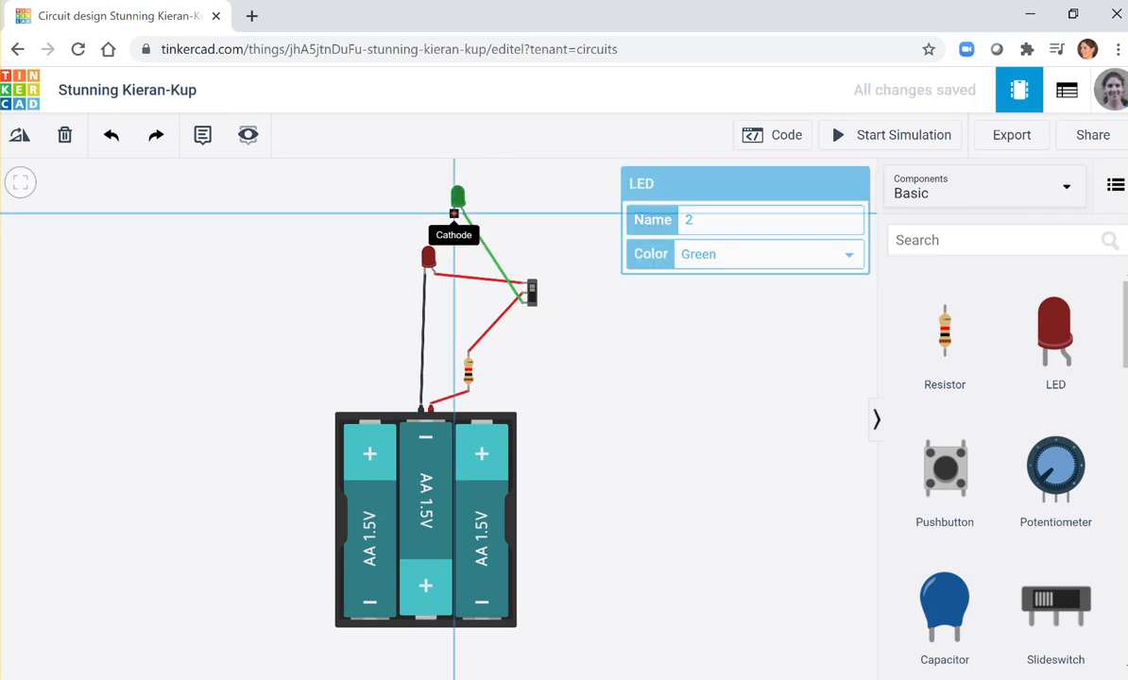
click(422, 404)
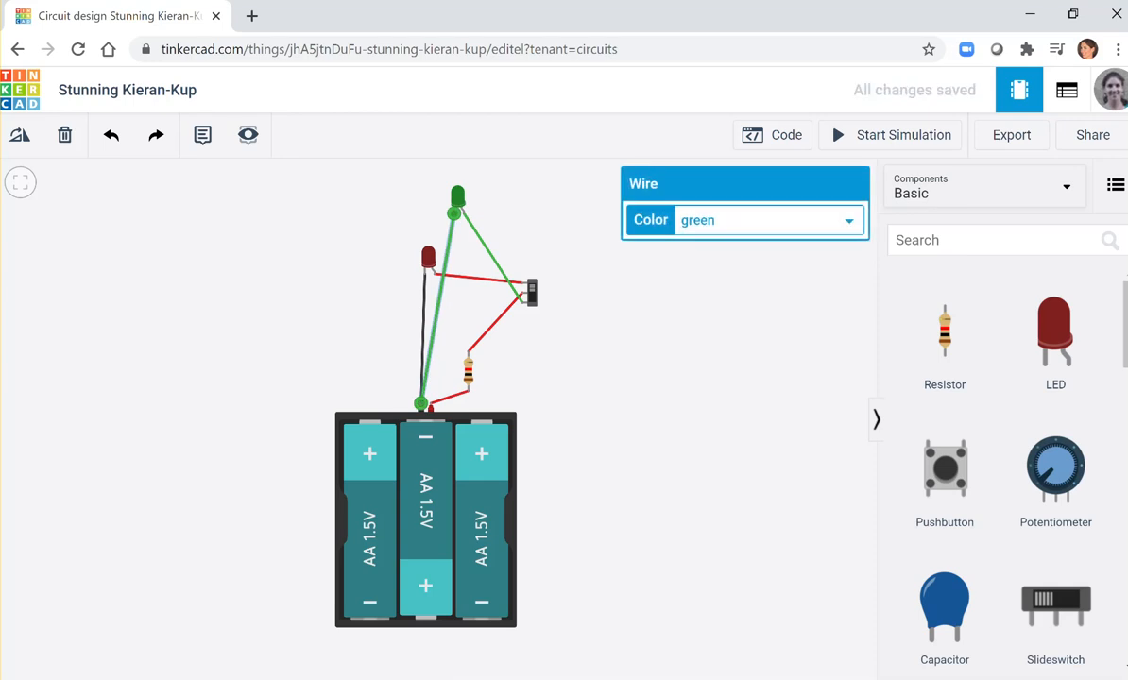
click(769, 220)
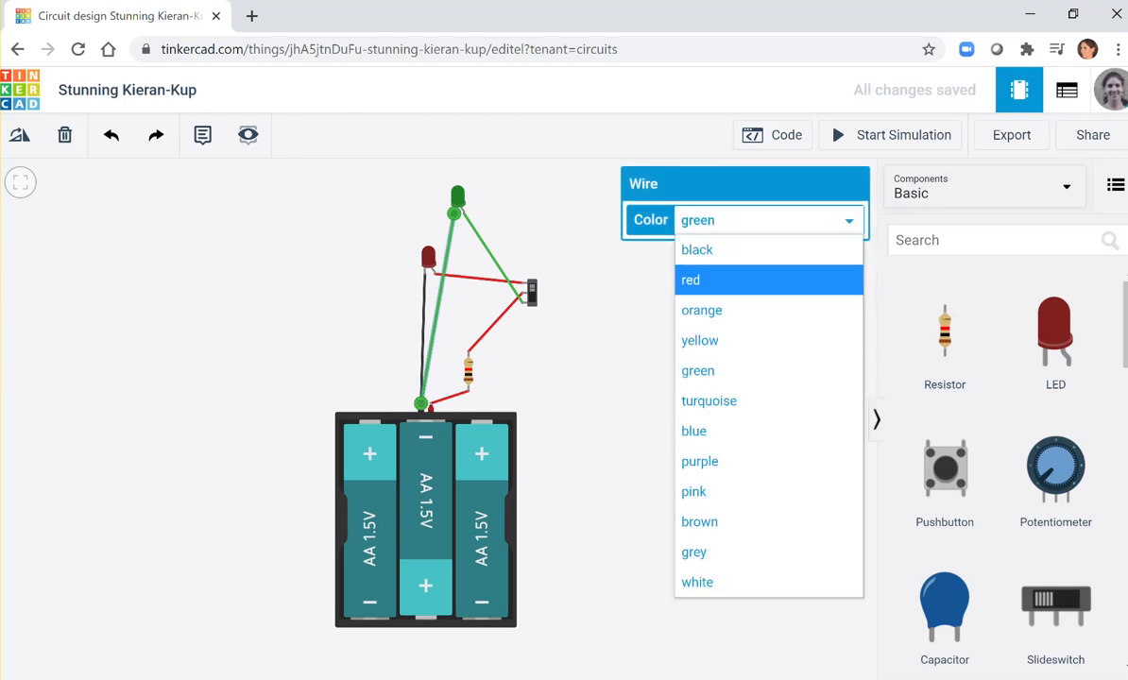
click(697, 249)
key(Escape)
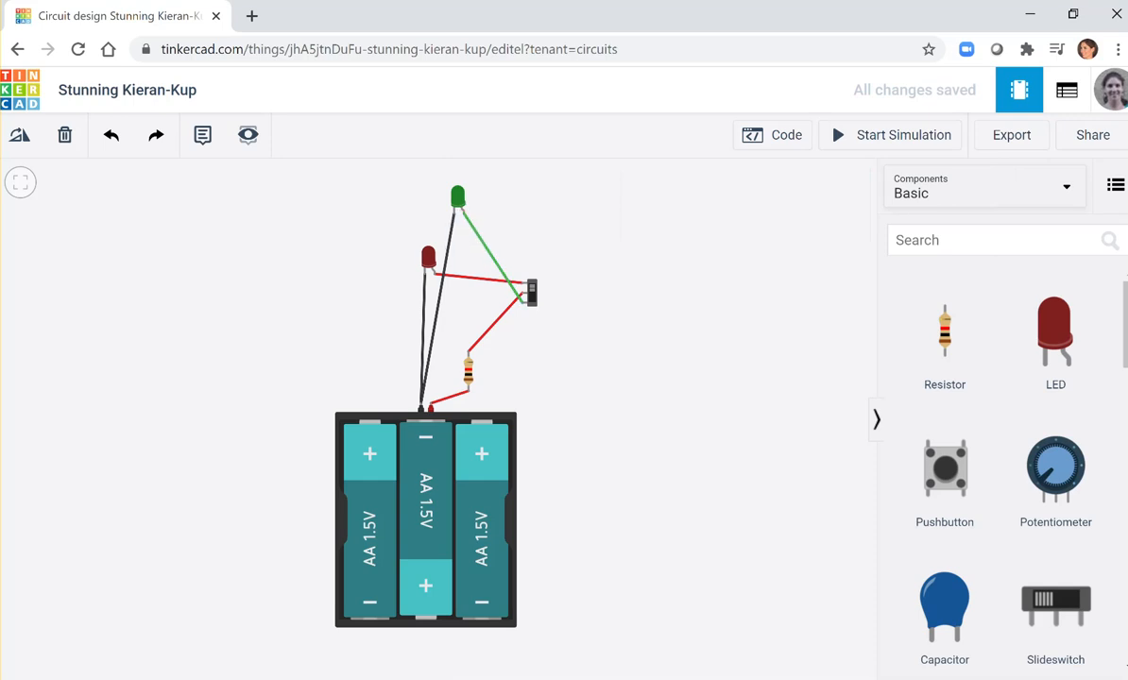
- Arrange the red and green LEDs side by side above the battery pack, with the red one on the left
drag(457, 197, 478, 211)
drag(428, 257, 408, 211)
click(566, 208)
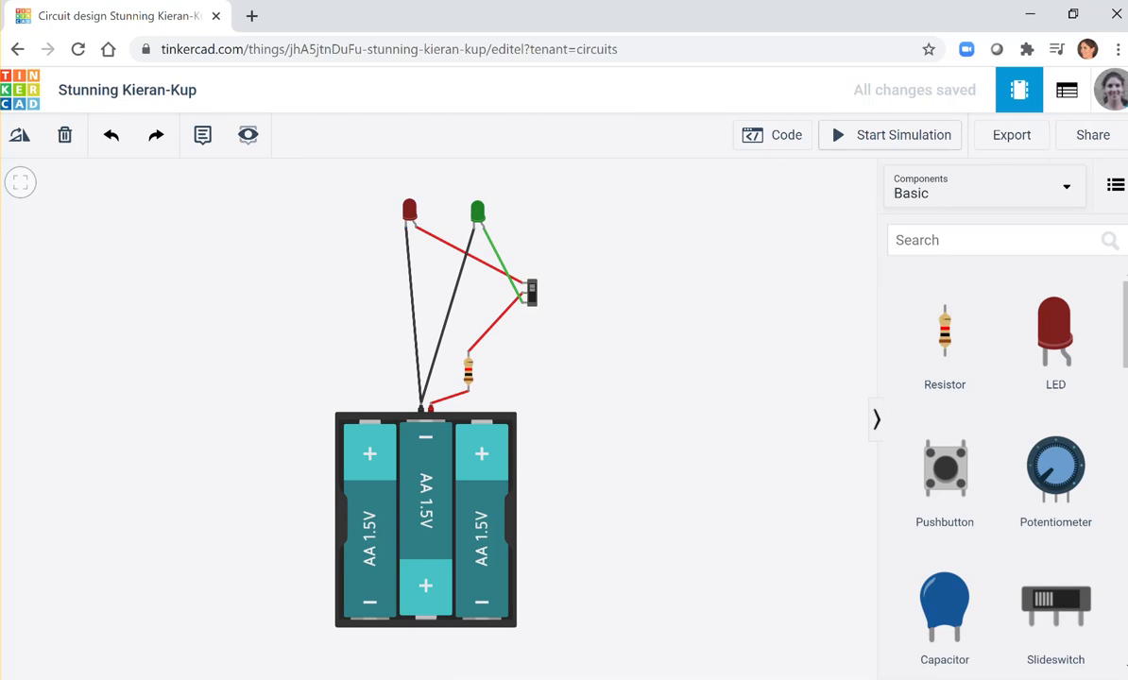
- Simulate the two-LED circuit, toggle the slideswitch to test switching between the LEDs, and stop the simulation
click(890, 135)
click(532, 293)
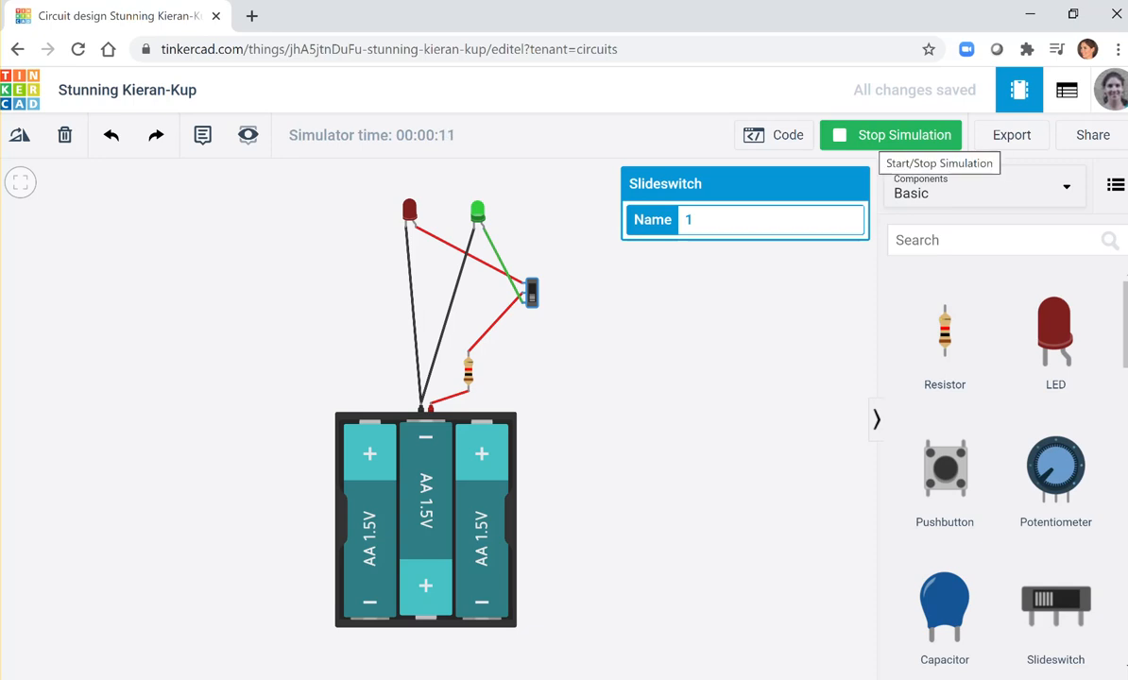
click(897, 140)
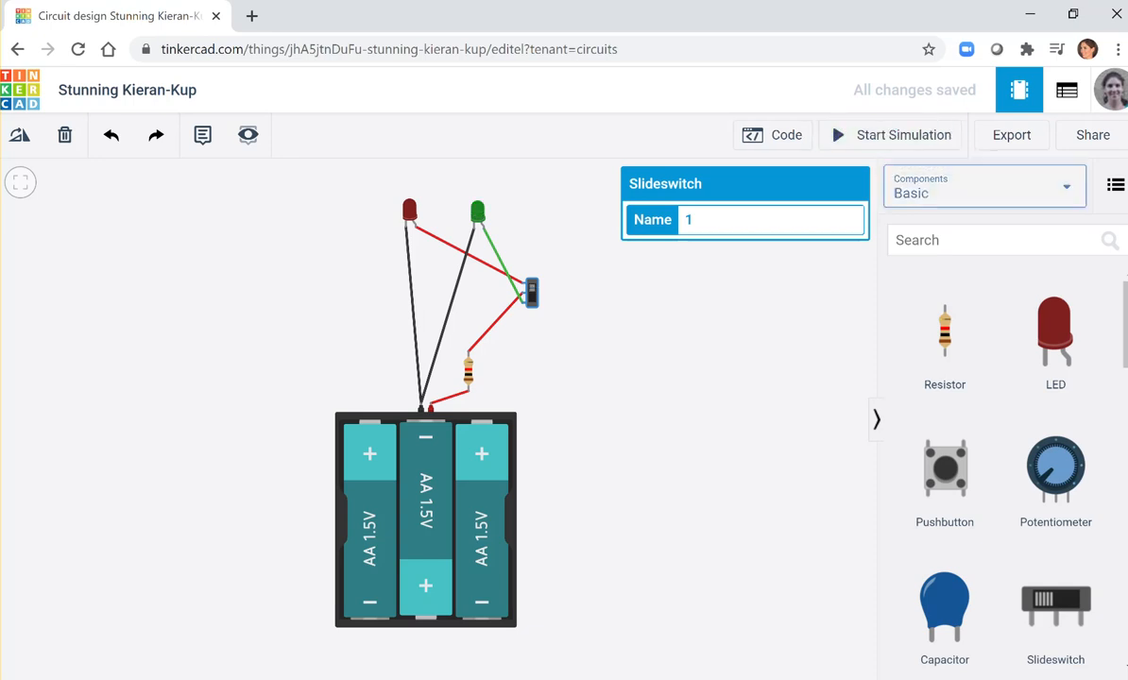
- Shift the resistor slightly up and right, and delete both black wires between the LEDs and the battery pack
click(718, 349)
drag(468, 371, 482, 352)
click(414, 316)
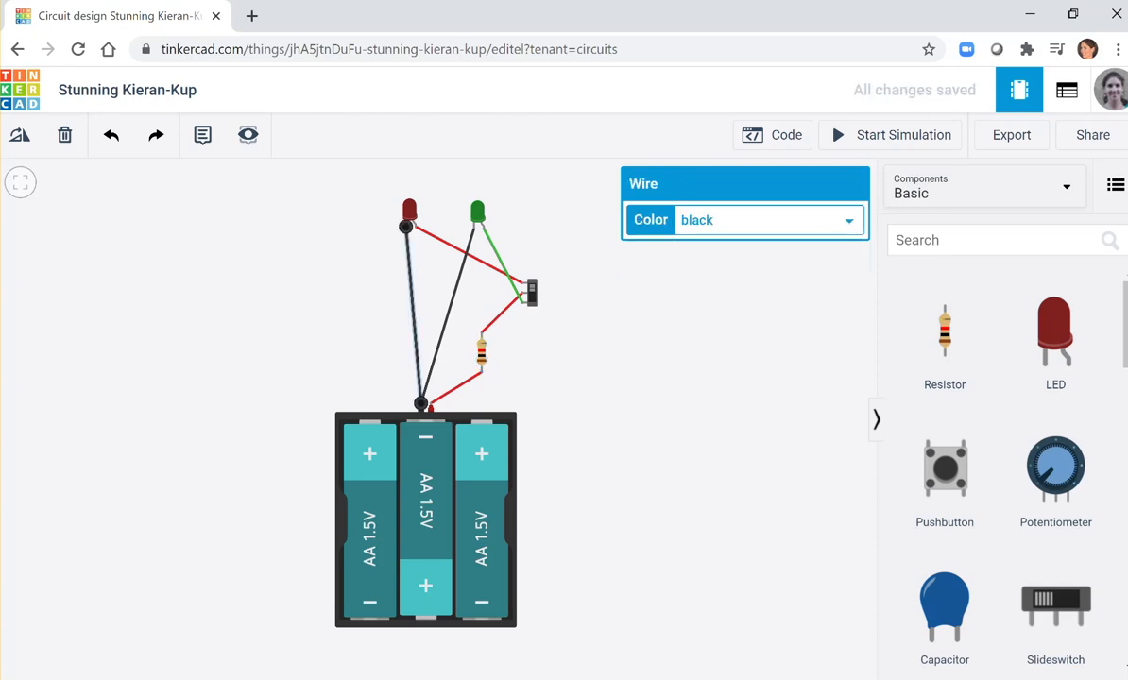
key(Delete)
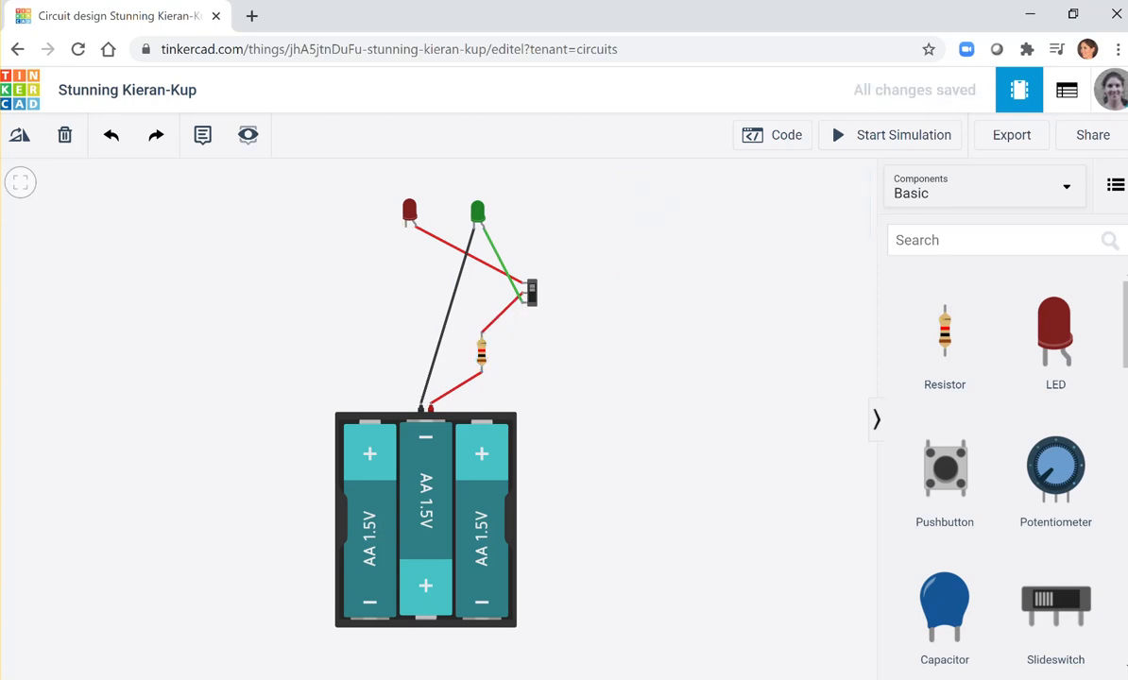
click(448, 317)
key(Delete)
- Place a new LED to the left of the red LED and set its color to yellow
drag(1055, 331, 357, 207)
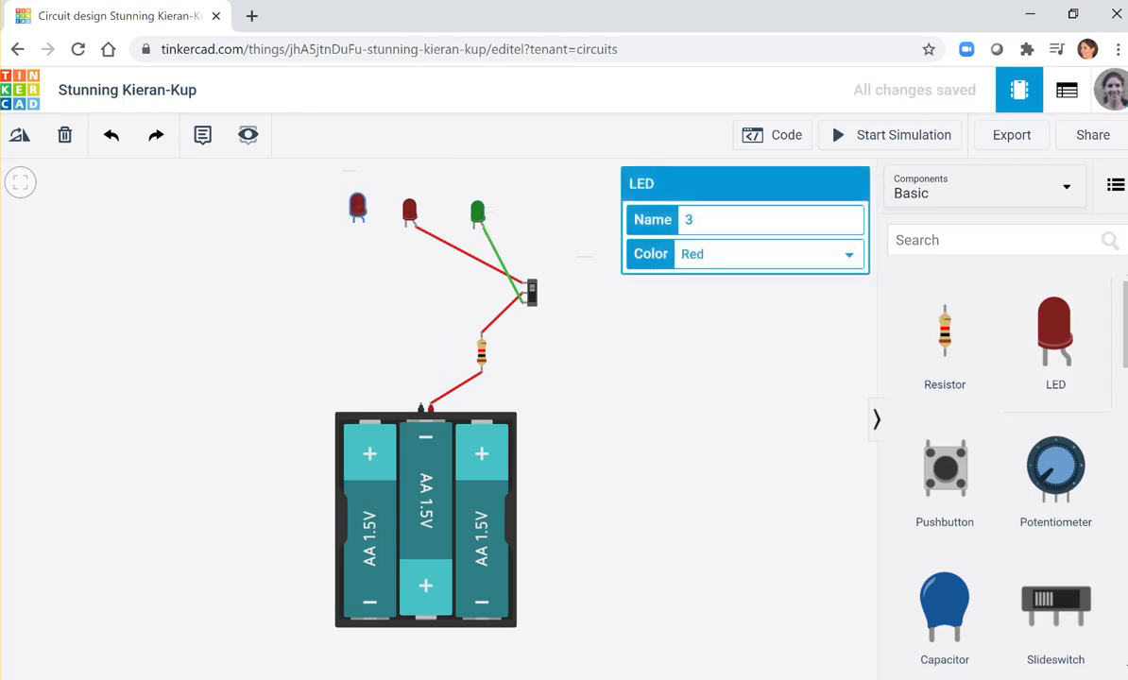
click(765, 254)
click(700, 313)
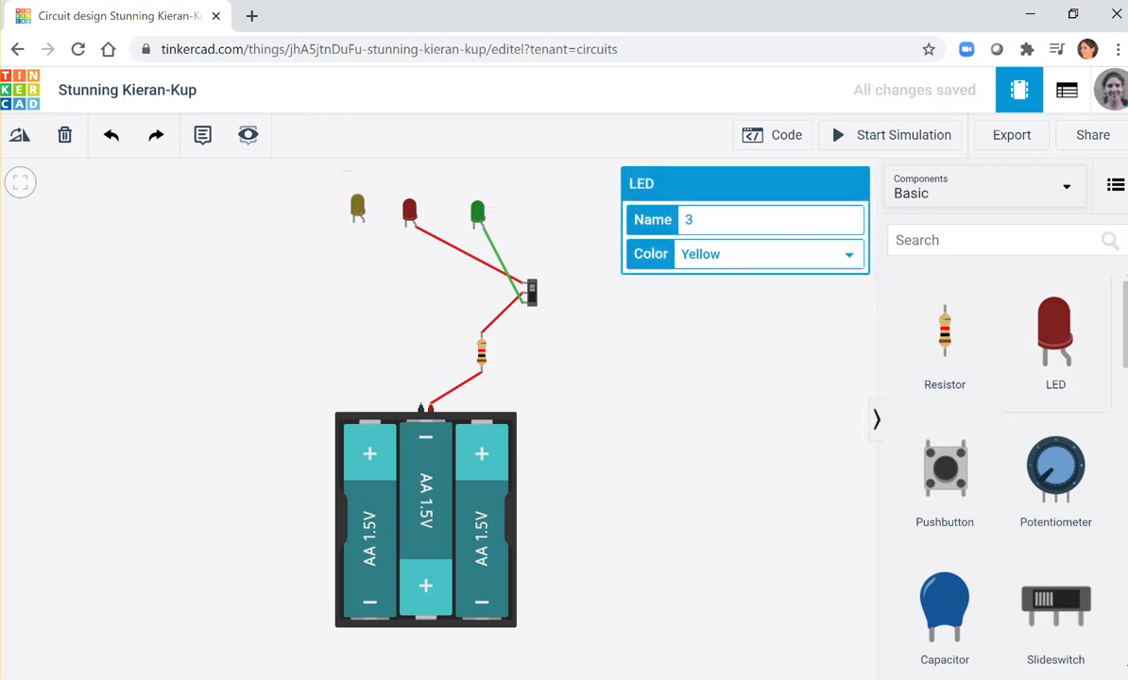
key(Escape)
- Add another LED between the red and green LEDs, and move the green LED and slideswitch farther right to make room
drag(1055, 331, 494, 213)
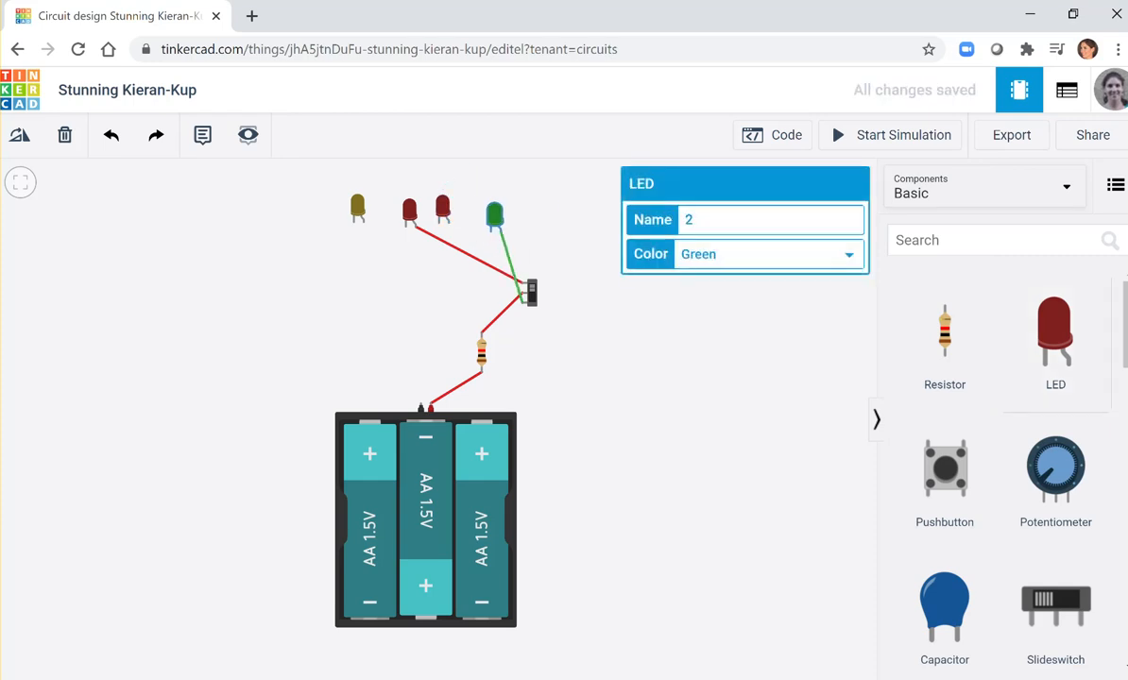
click(531, 292)
drag(532, 293, 572, 283)
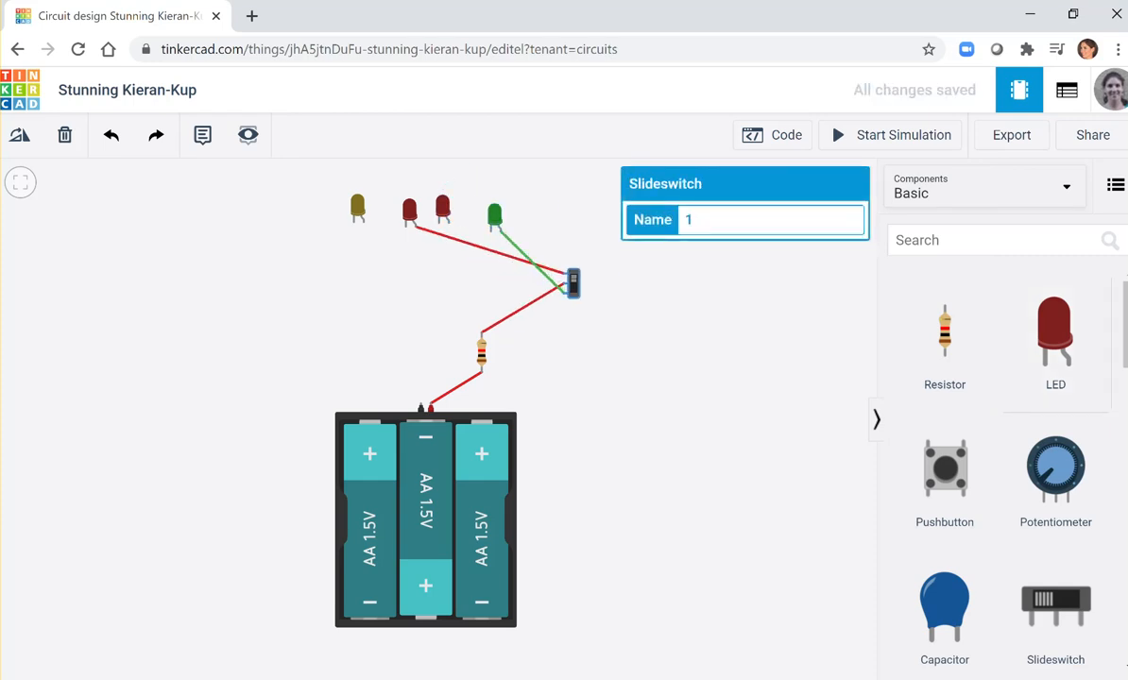
- Center the new LED between the red and green LEDs and set its color to blue
drag(442, 207, 454, 212)
click(769, 254)
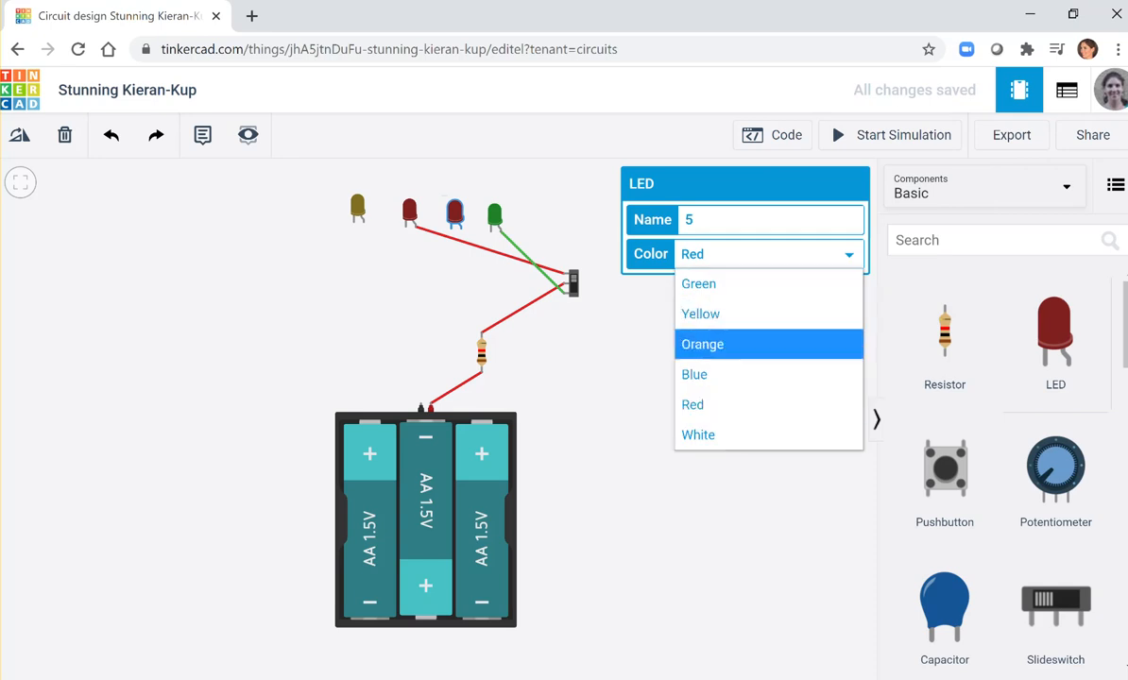
click(694, 374)
key(Escape)
- Connect the green LED's cathode to the blue LED's anode and color the wire blue
click(490, 231)
click(459, 229)
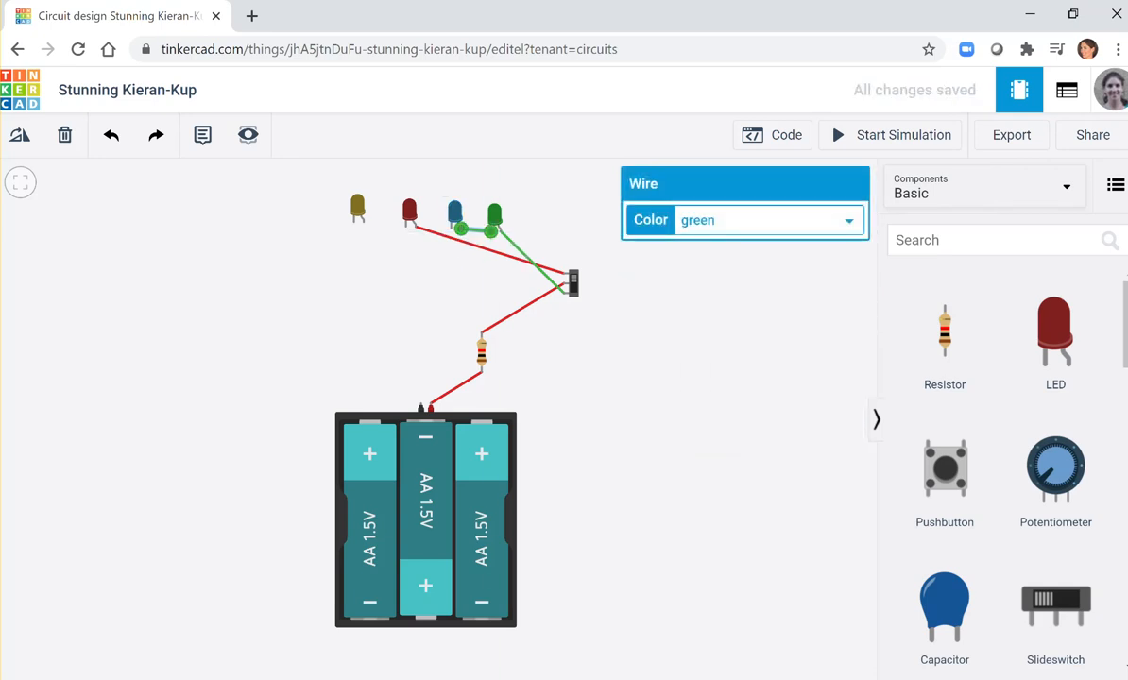
click(769, 220)
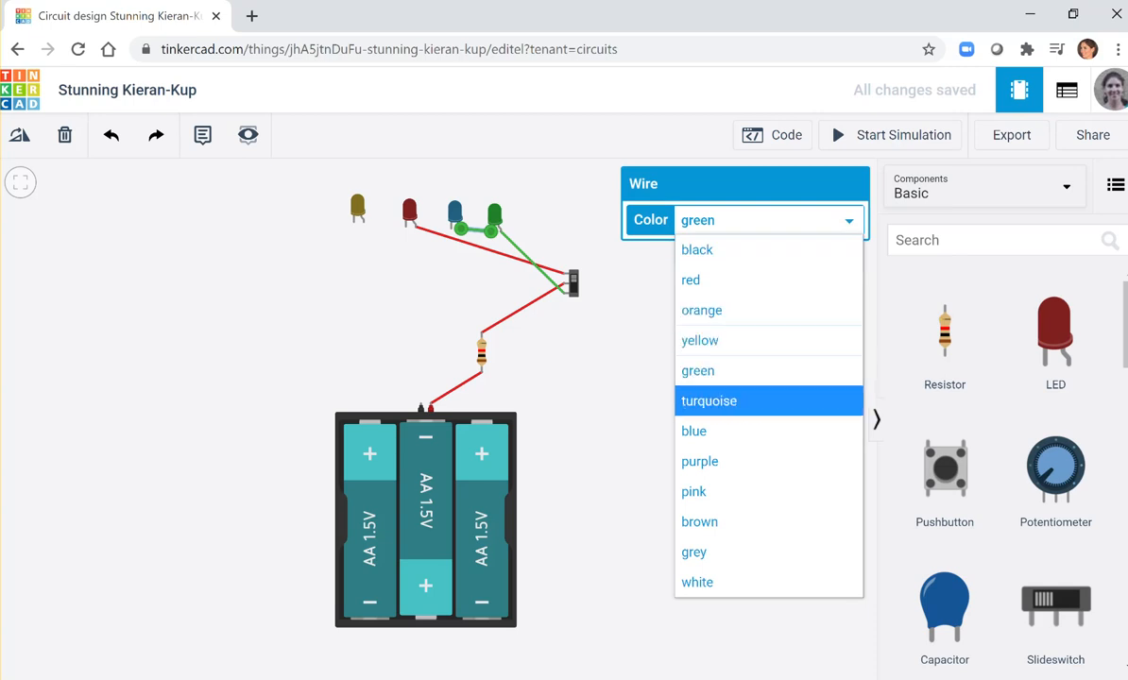
click(694, 431)
key(Escape)
- Connect the blue LED's cathode to the battery pack's negative terminal and color the wire black
click(451, 230)
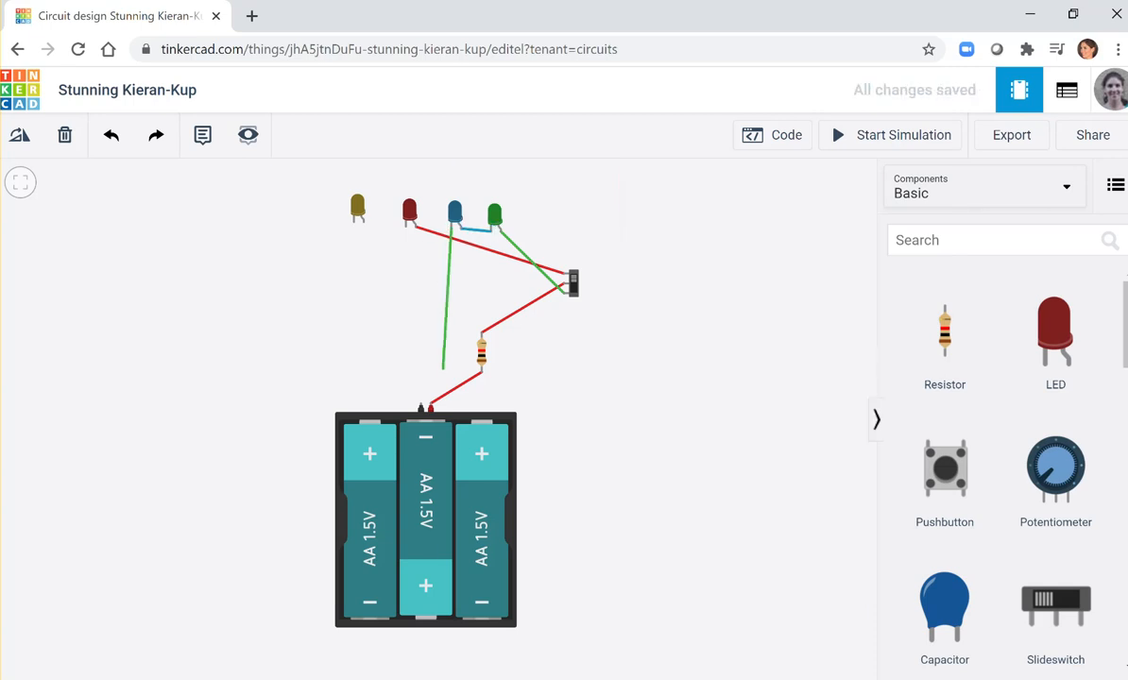
click(420, 404)
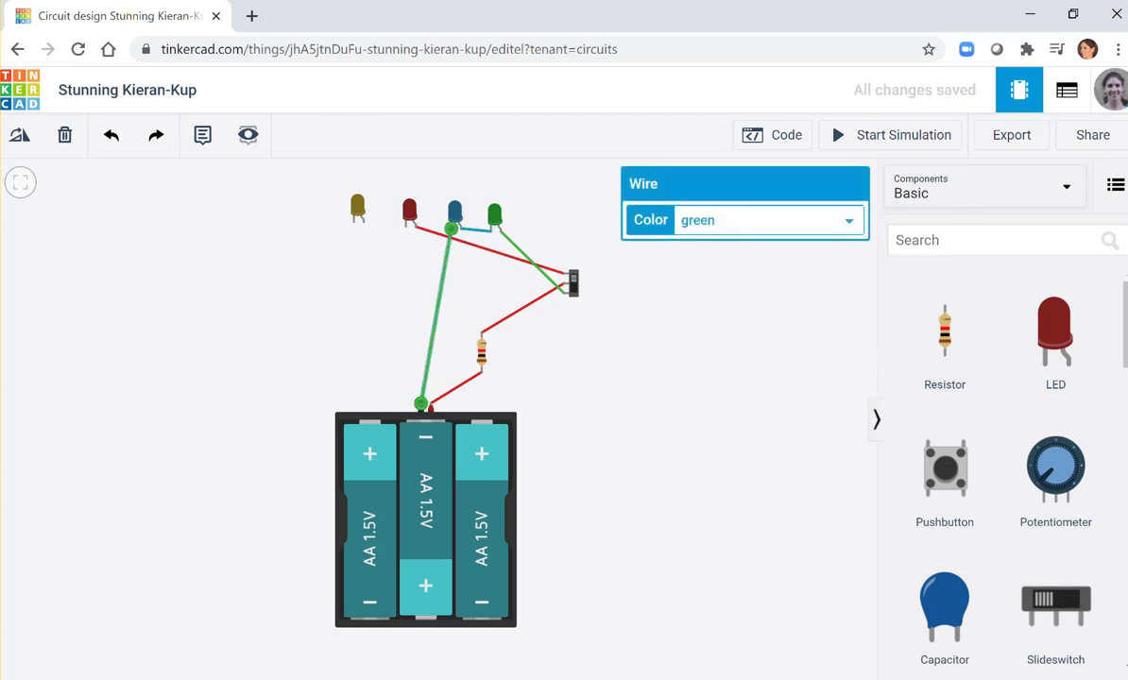
click(769, 220)
click(730, 249)
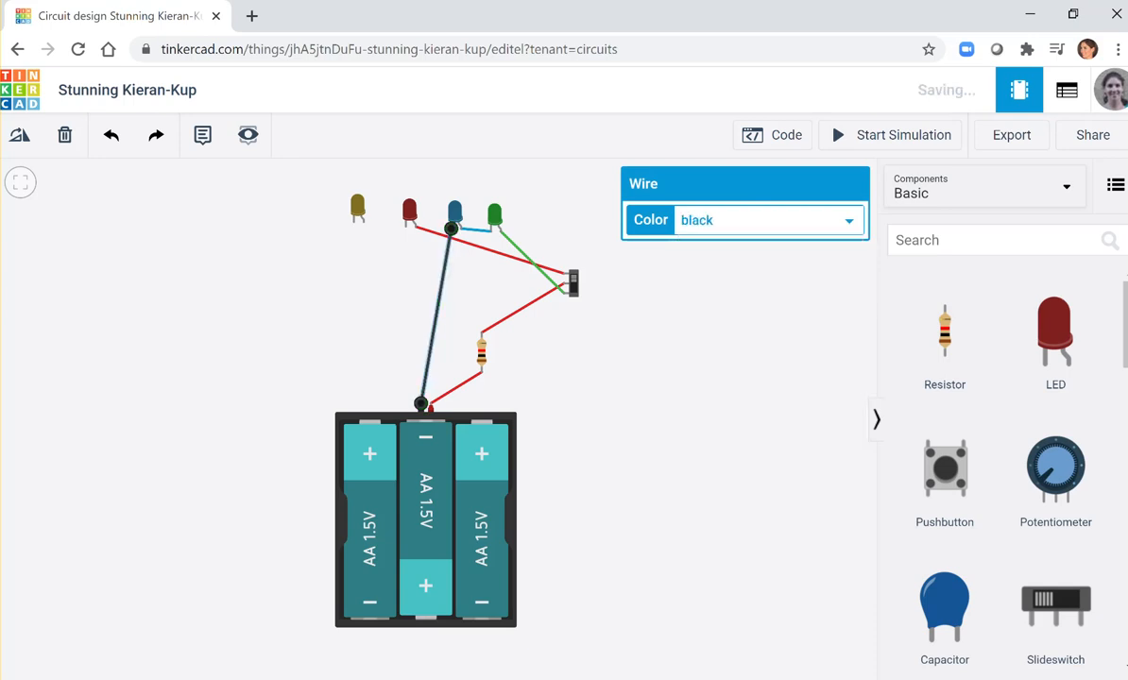
key(Escape)
- Connect the red LED's cathode to the yellow LED's anode and color the wire yellow
click(405, 227)
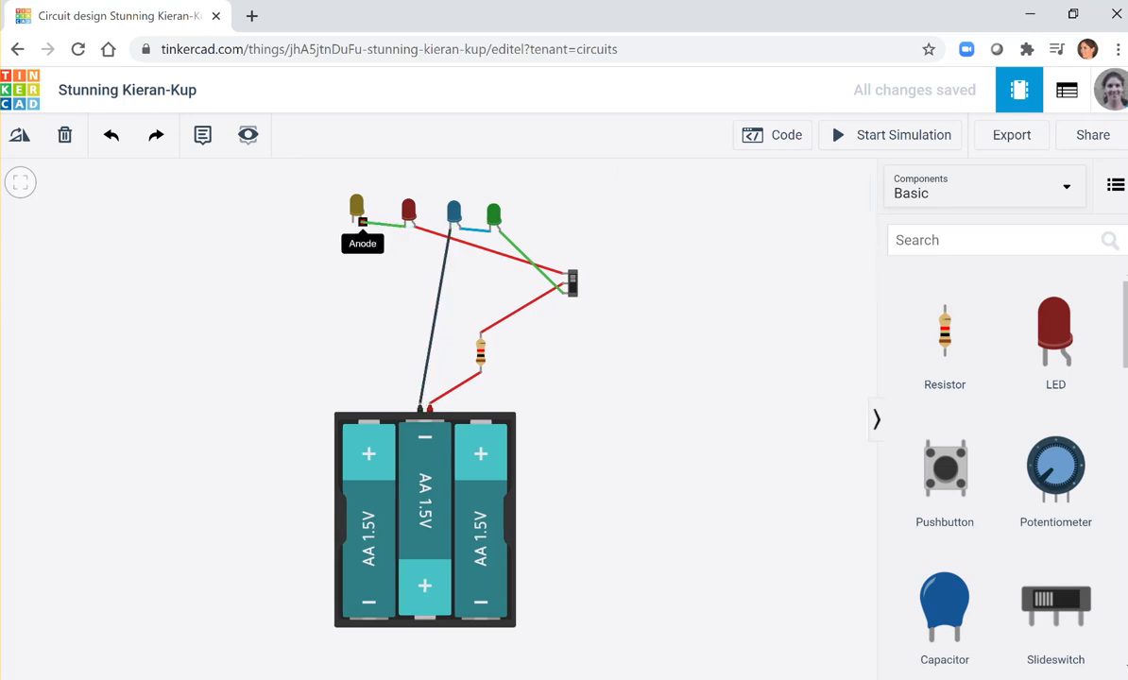
click(362, 222)
click(769, 220)
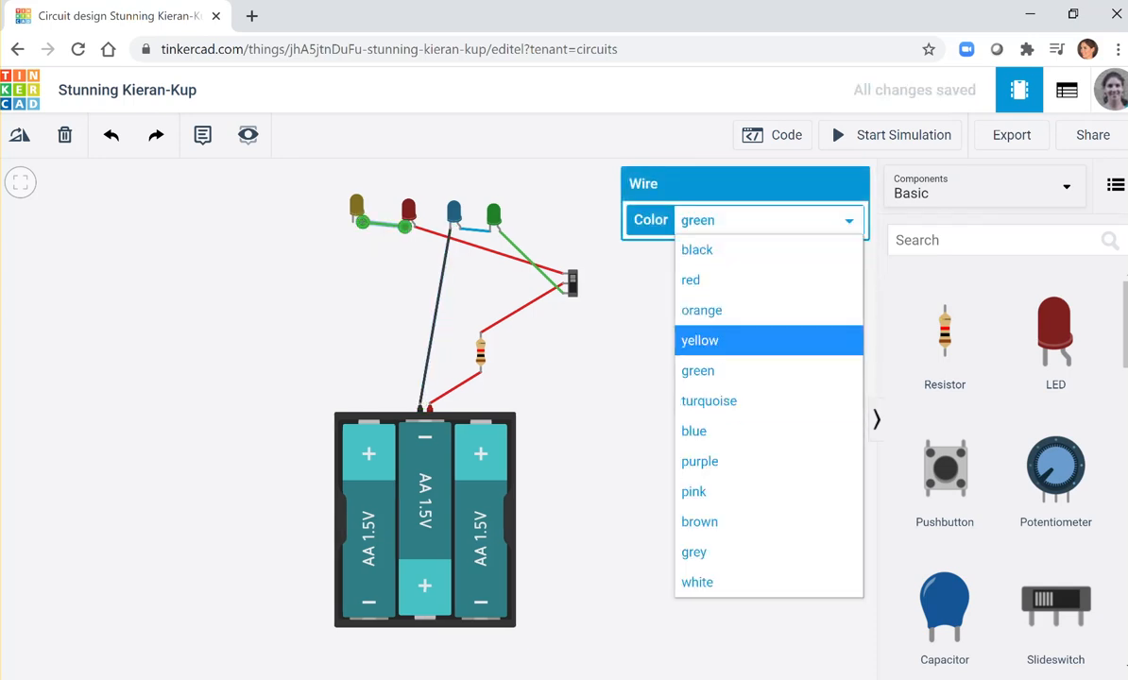
click(699, 332)
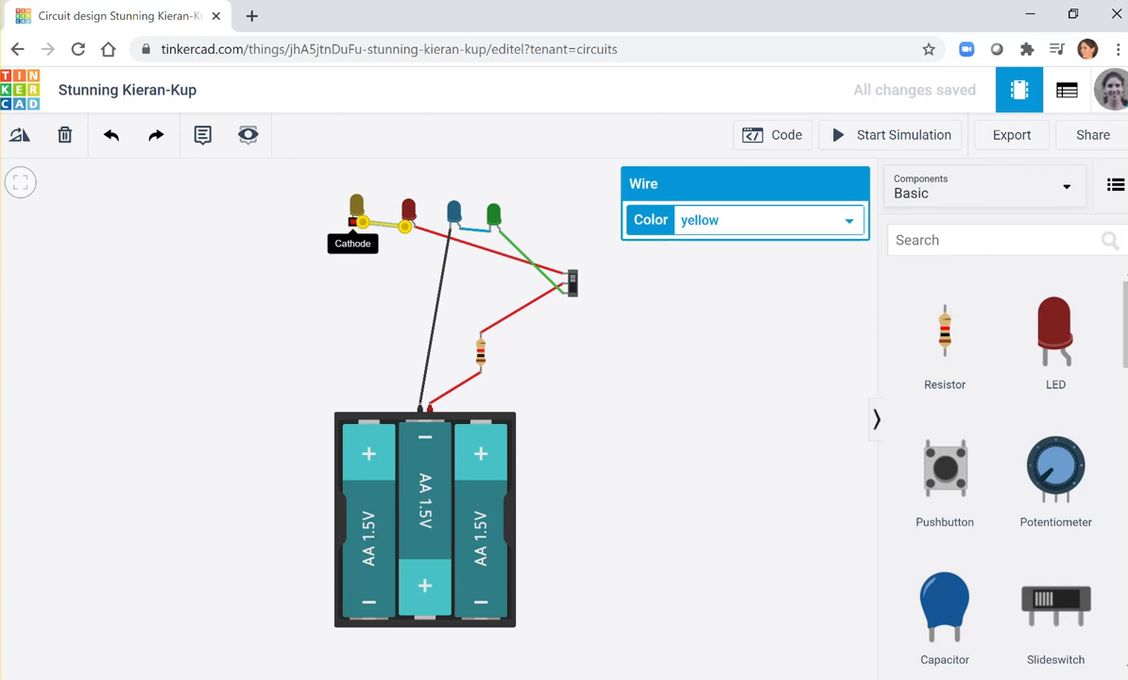
- Connect the yellow LED's cathode to the battery pack's negative terminal and color the wire black
click(353, 219)
click(420, 404)
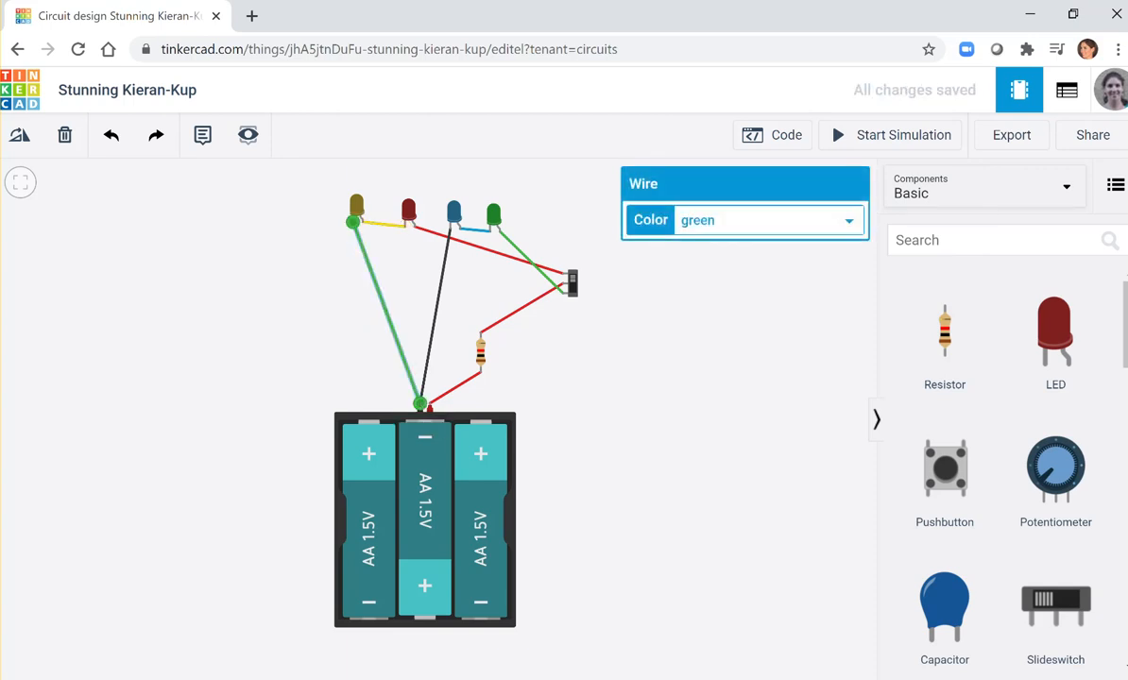
click(769, 220)
click(699, 248)
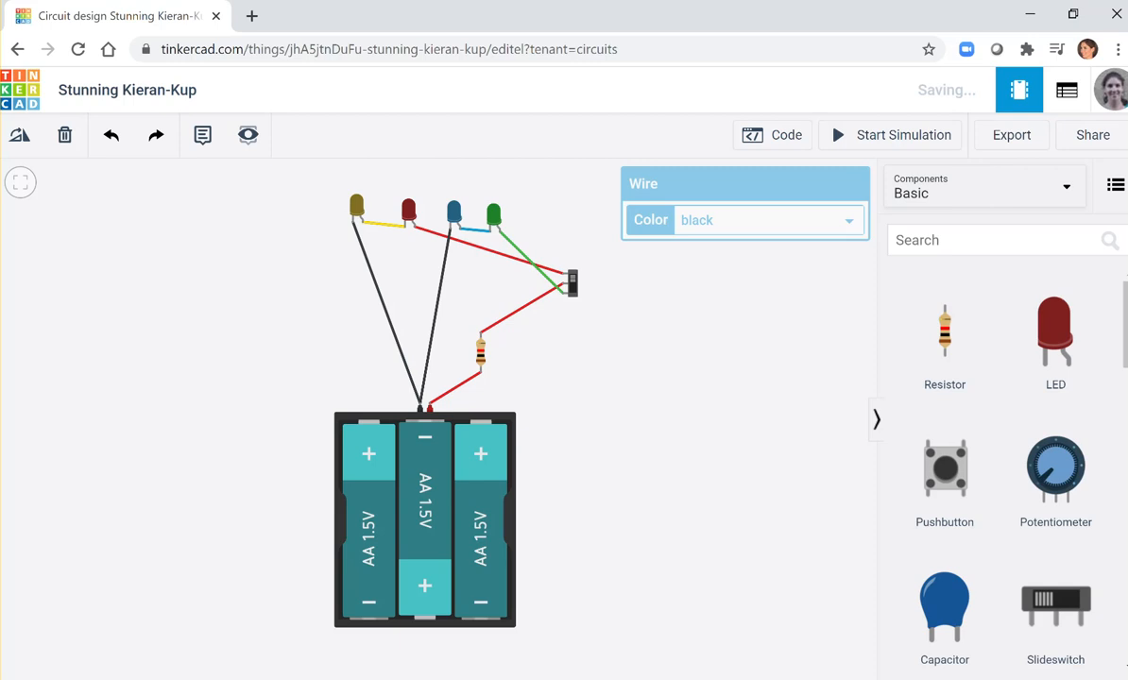
- Nudge the yellow and green LEDs into line with the red and blue LEDs so their connecting wires run level
drag(356, 205, 353, 209)
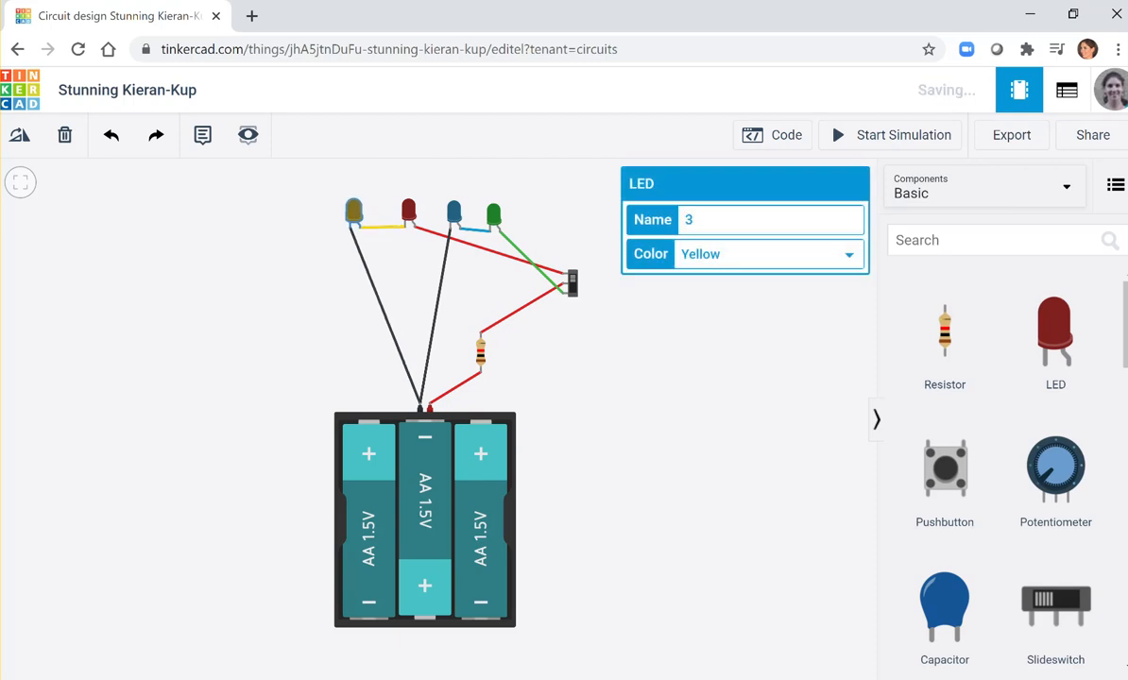
drag(493, 215, 494, 214)
drag(495, 210, 496, 213)
click(526, 282)
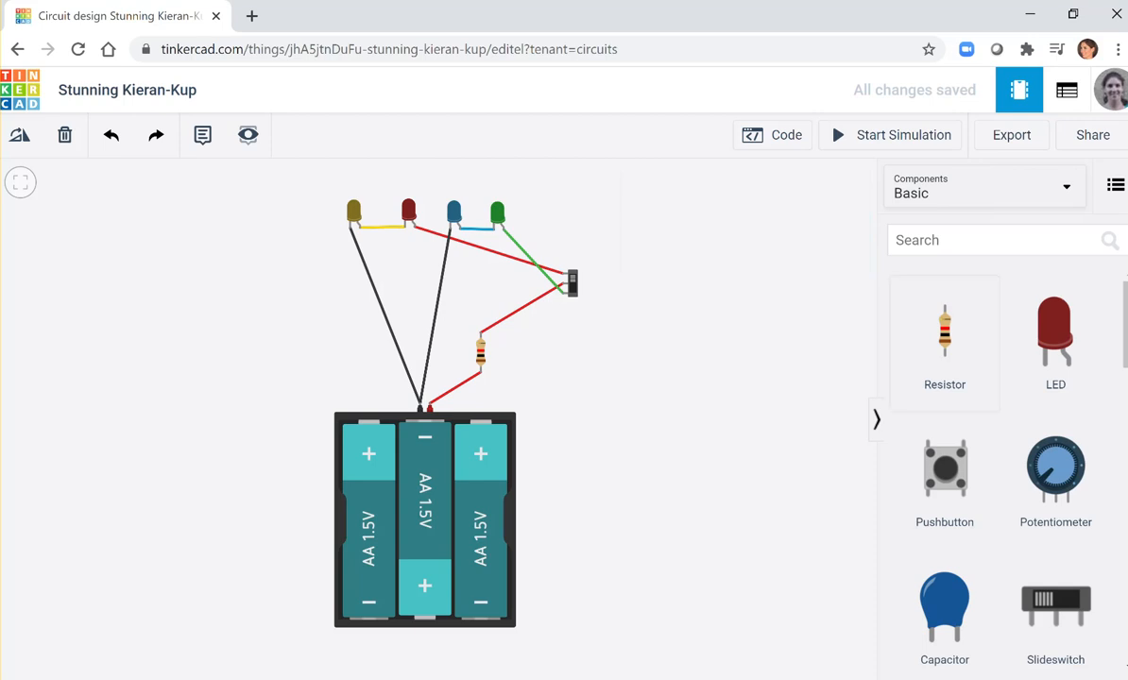
- Simulate the four-LED circuit, toggle the slideswitch to test both series LED pairs, and stop the simulation
click(890, 135)
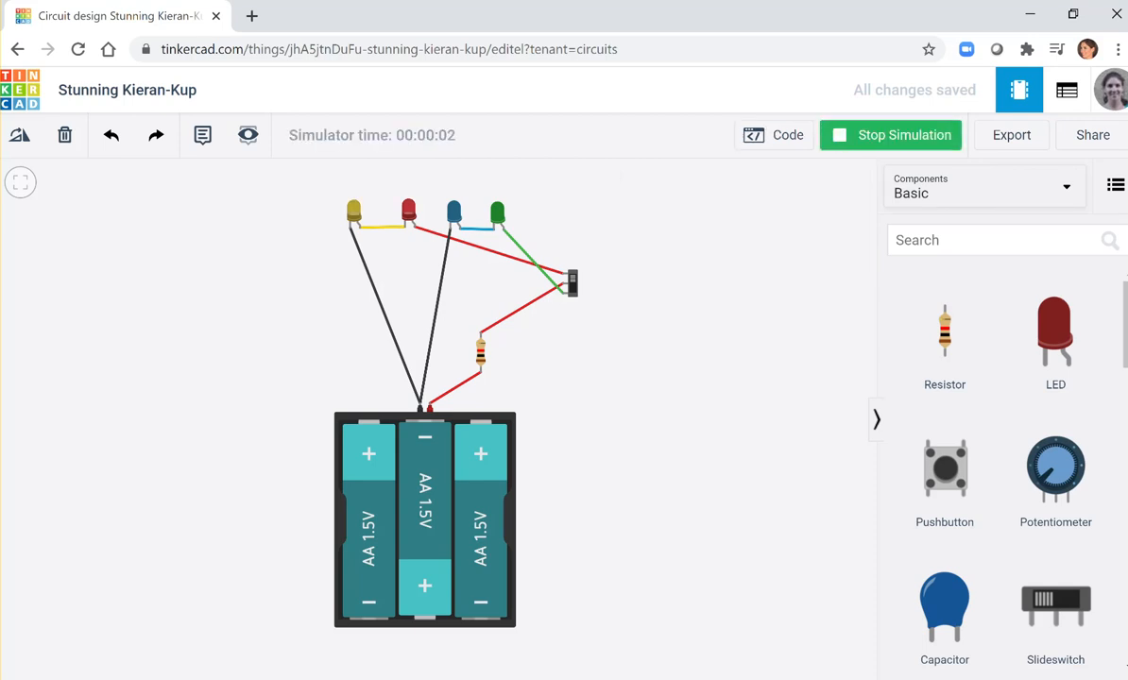
click(573, 283)
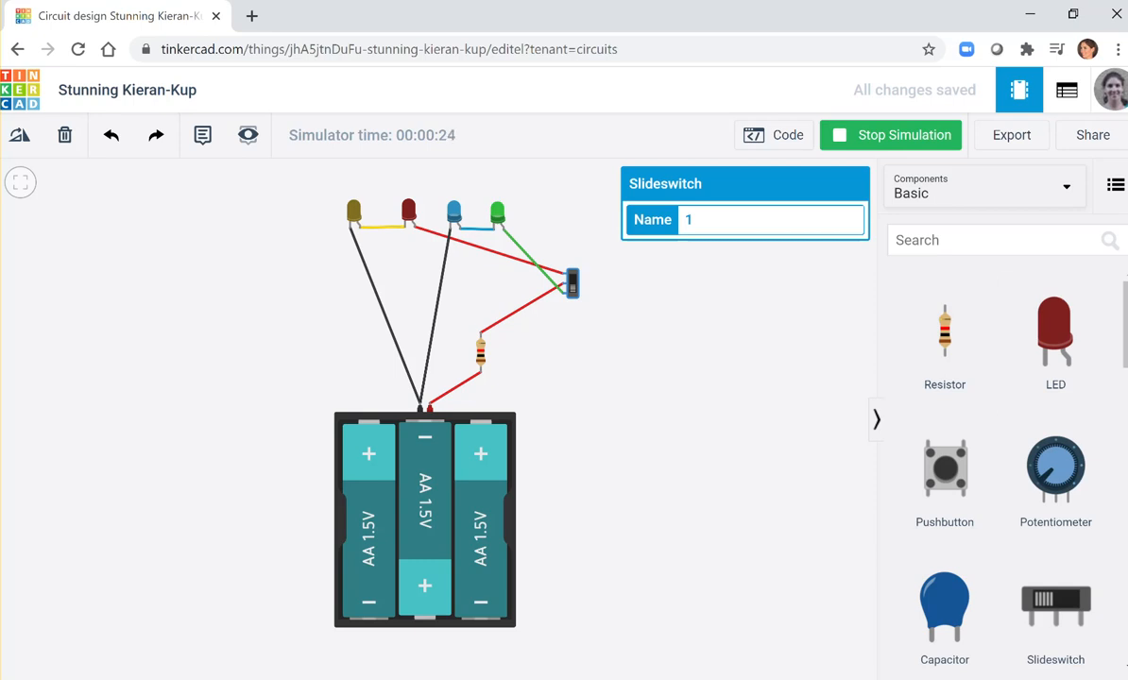
click(891, 135)
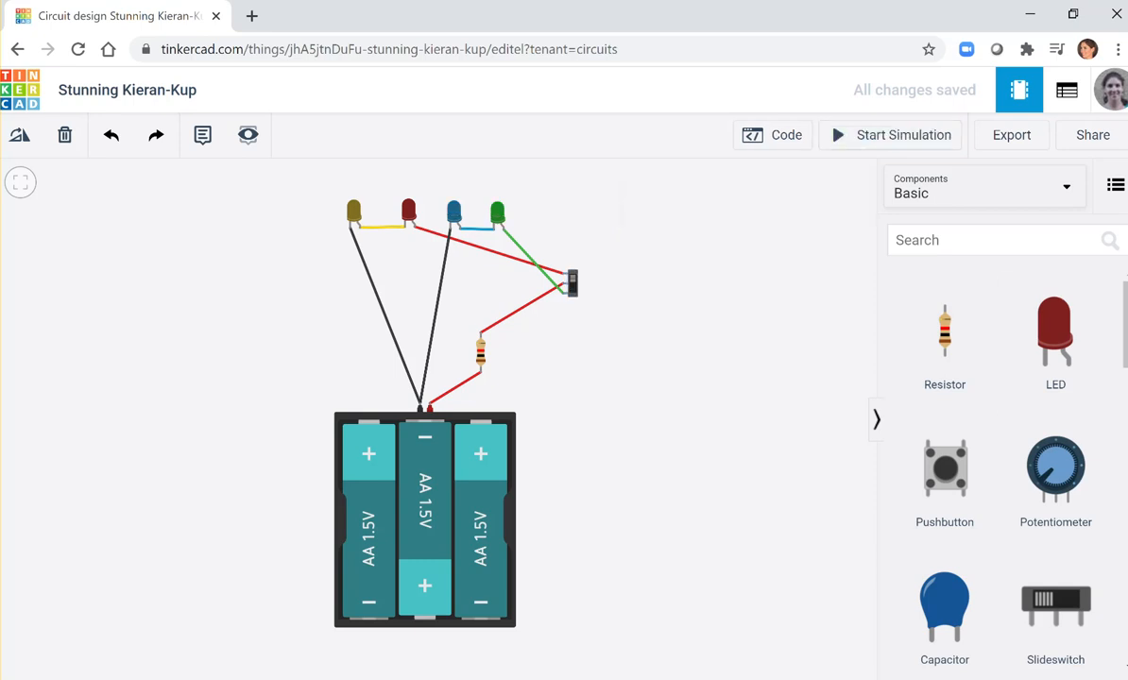
- Delete the red and yellow LEDs from the circuit
click(408, 209)
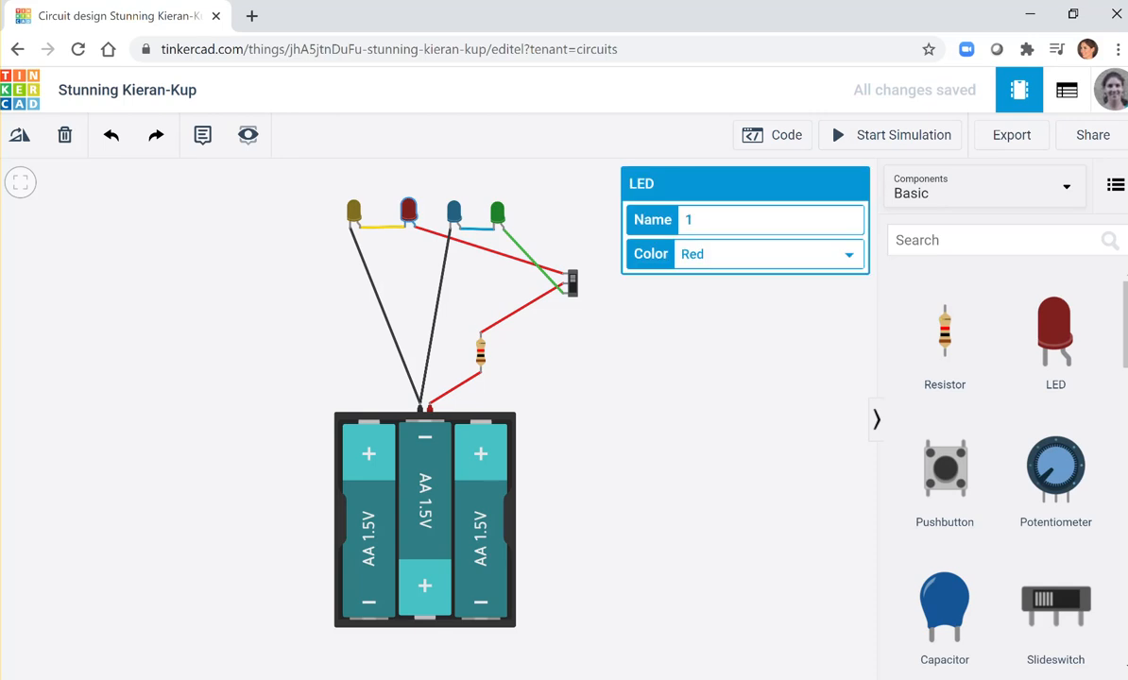
key(Delete)
click(353, 211)
key(Delete)
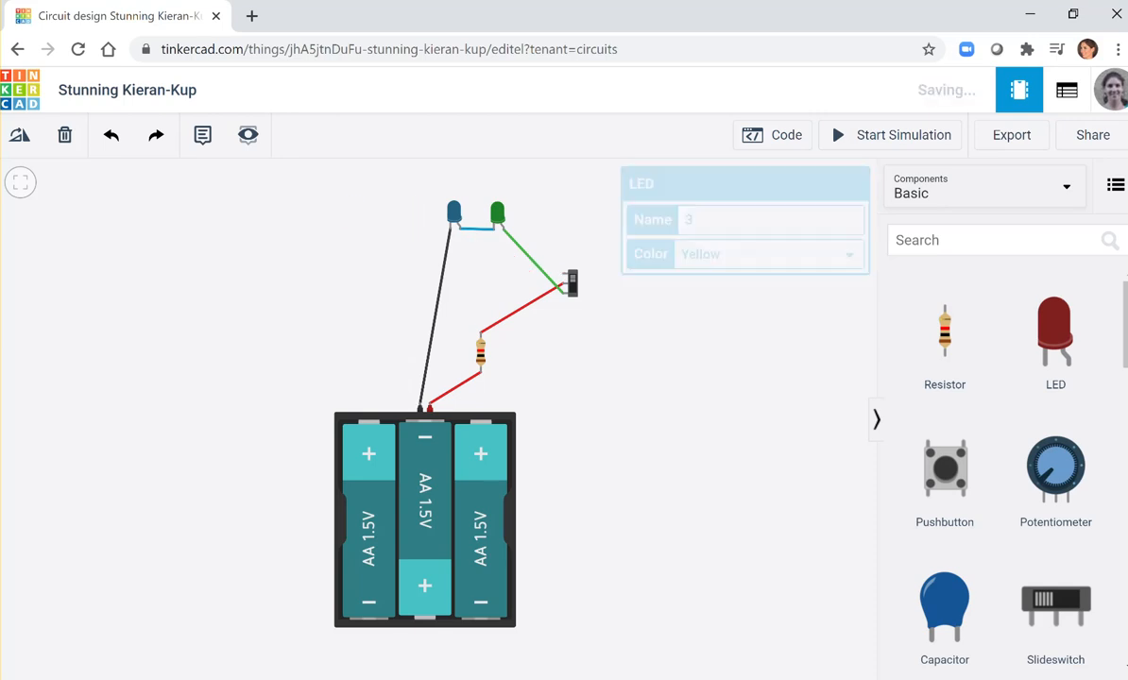
- Place a DC motor on the workplane beside the blue LED, above and to the left of the battery pack
scroll(1055, 465, down, 1)
scroll(1055, 466, down, 8)
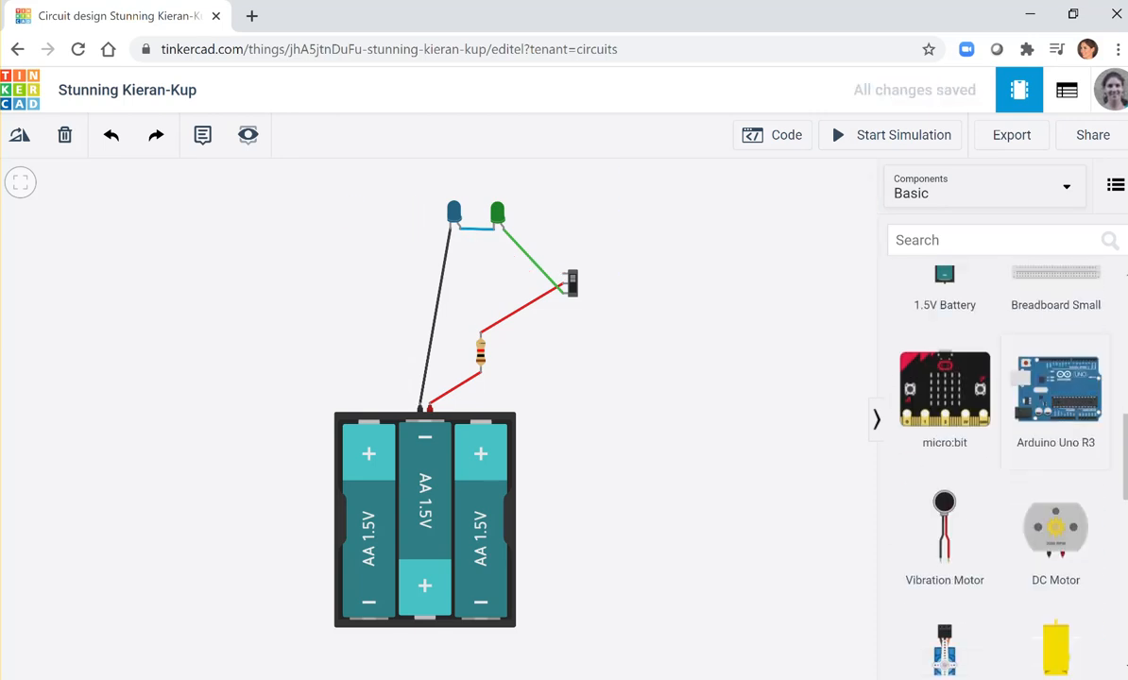
drag(1055, 402, 324, 232)
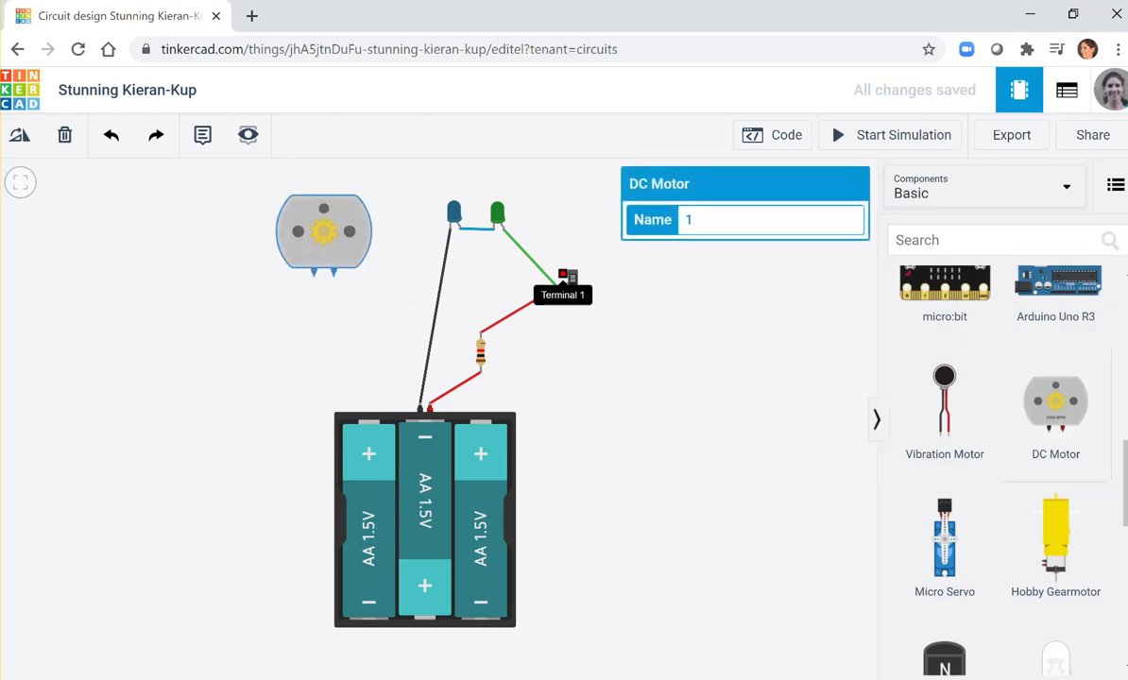
- Connect the slideswitch's free Terminal 1 to the DC motor's Terminal 2 and color the wire red
click(567, 275)
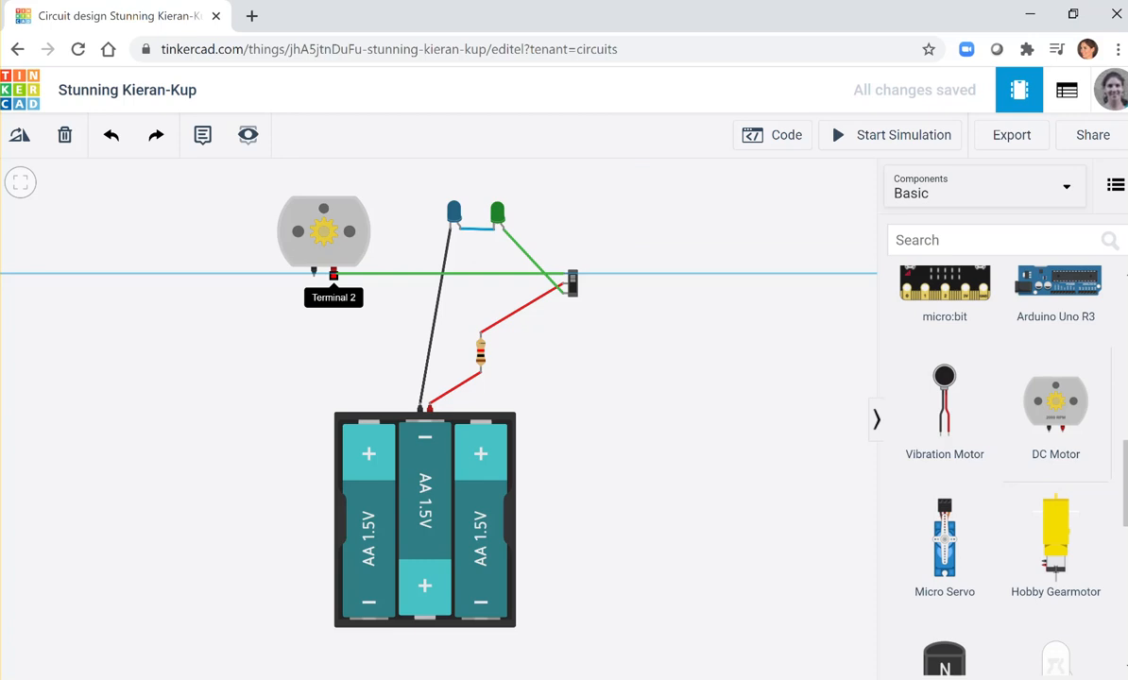
click(333, 275)
click(765, 220)
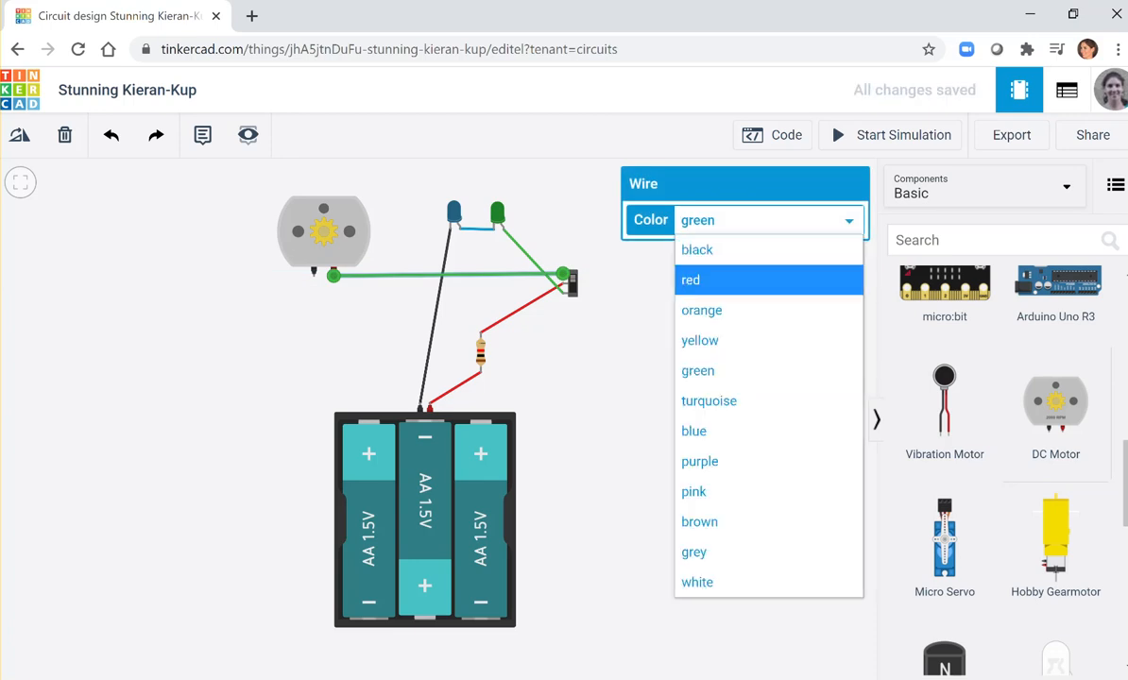
click(691, 279)
- Connect the DC motor's black terminal to the battery pack's negative terminal and color the wire black
click(317, 265)
click(314, 275)
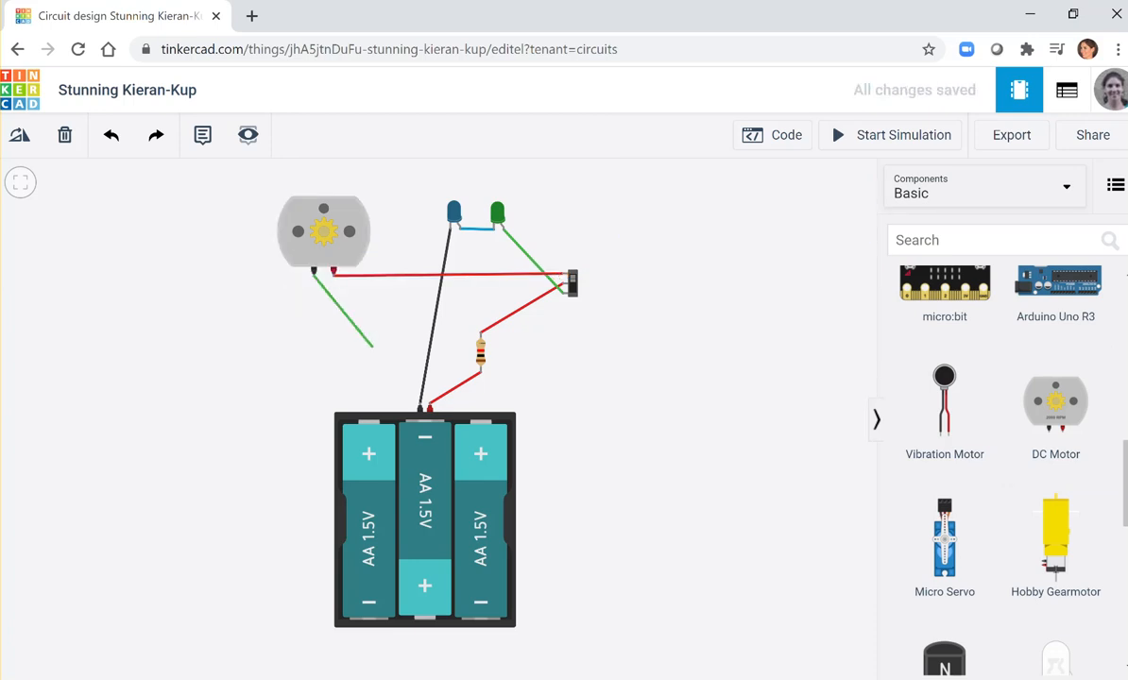
click(421, 405)
click(765, 220)
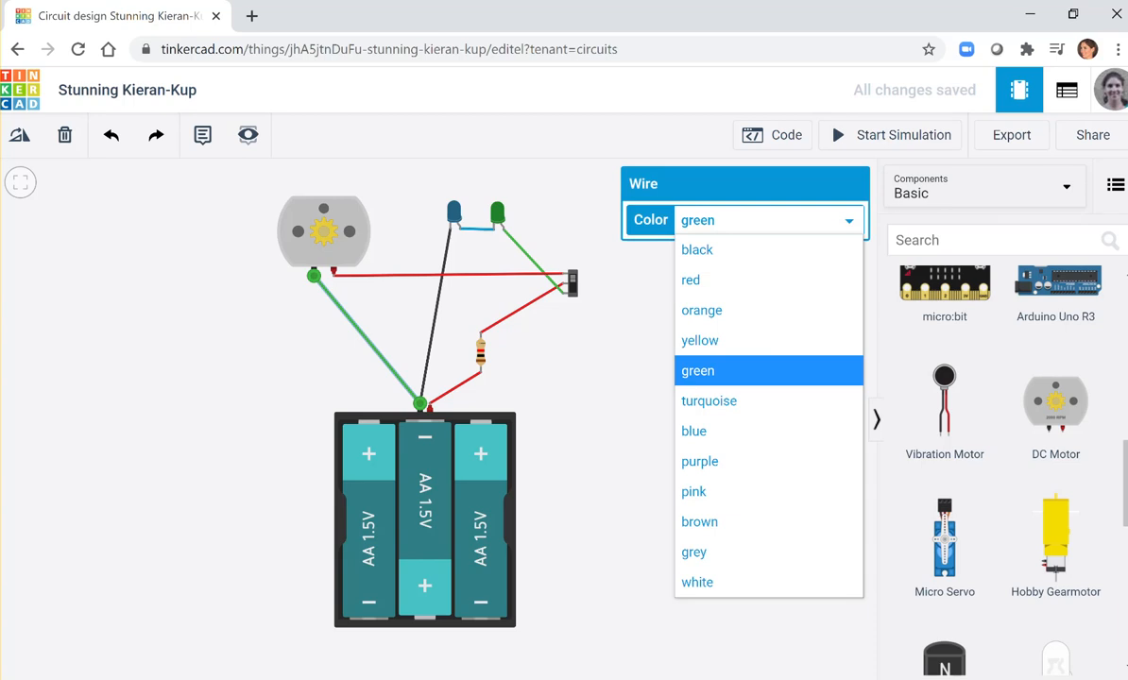
click(718, 246)
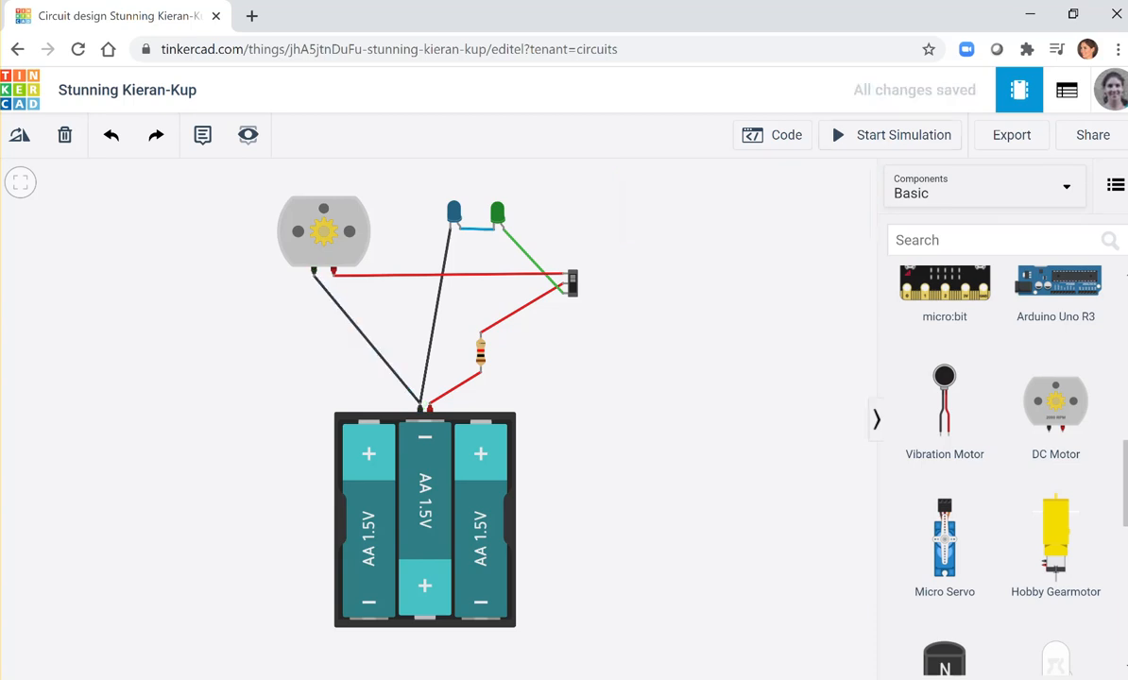
- Simulate the motor and LED circuit, toggle the slideswitch from the motor to the LED pair, and stop the simulation
click(893, 135)
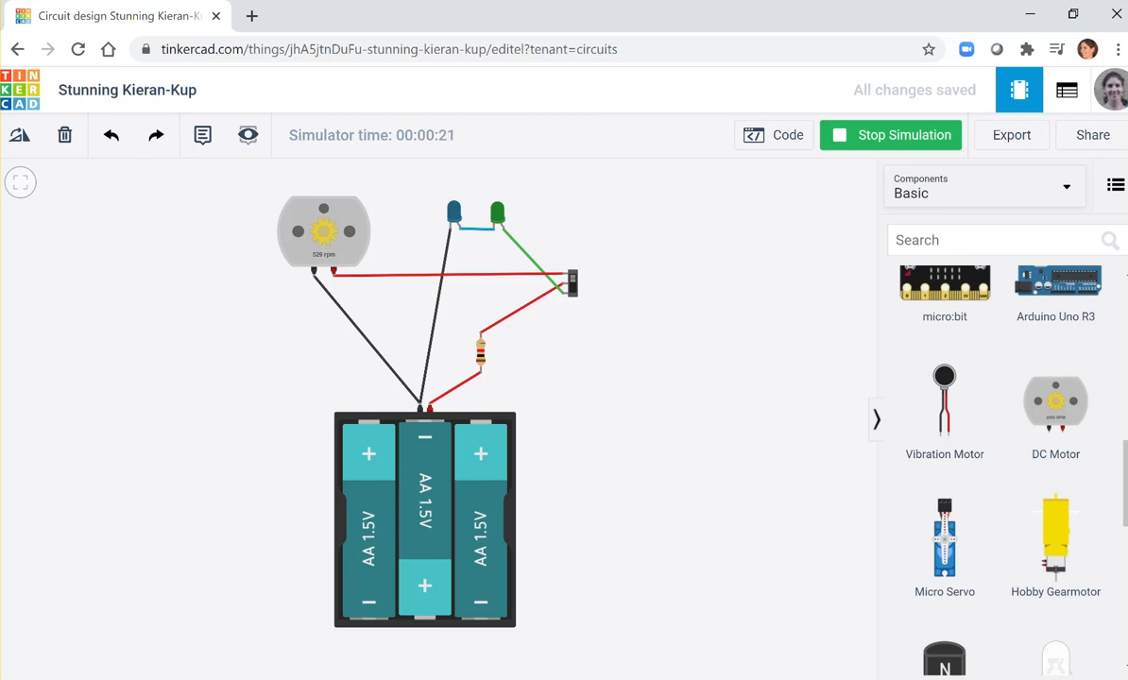
click(572, 285)
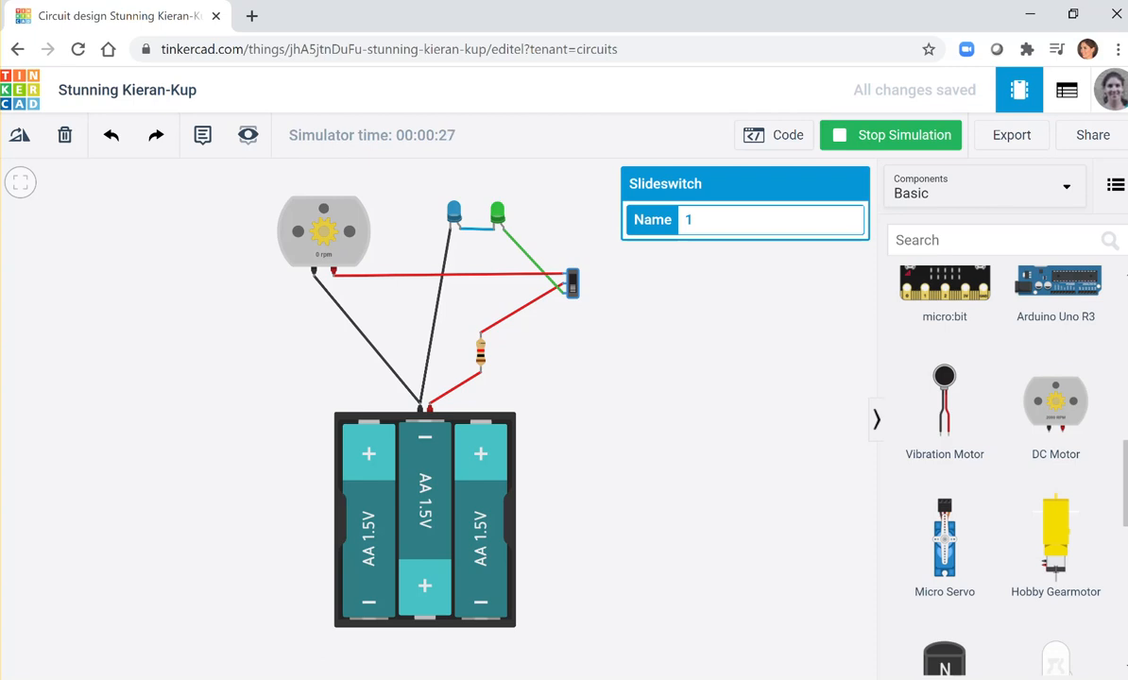
scroll(767, 472, down, 2)
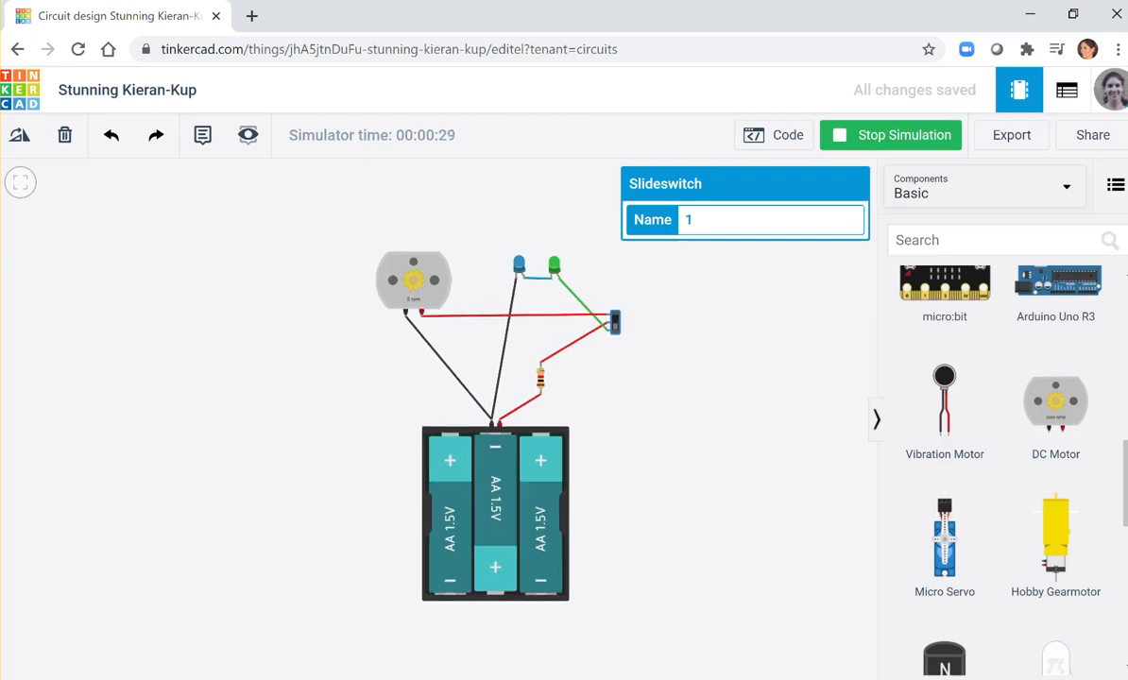
scroll(762, 468, up, 1)
scroll(638, 282, up, 2)
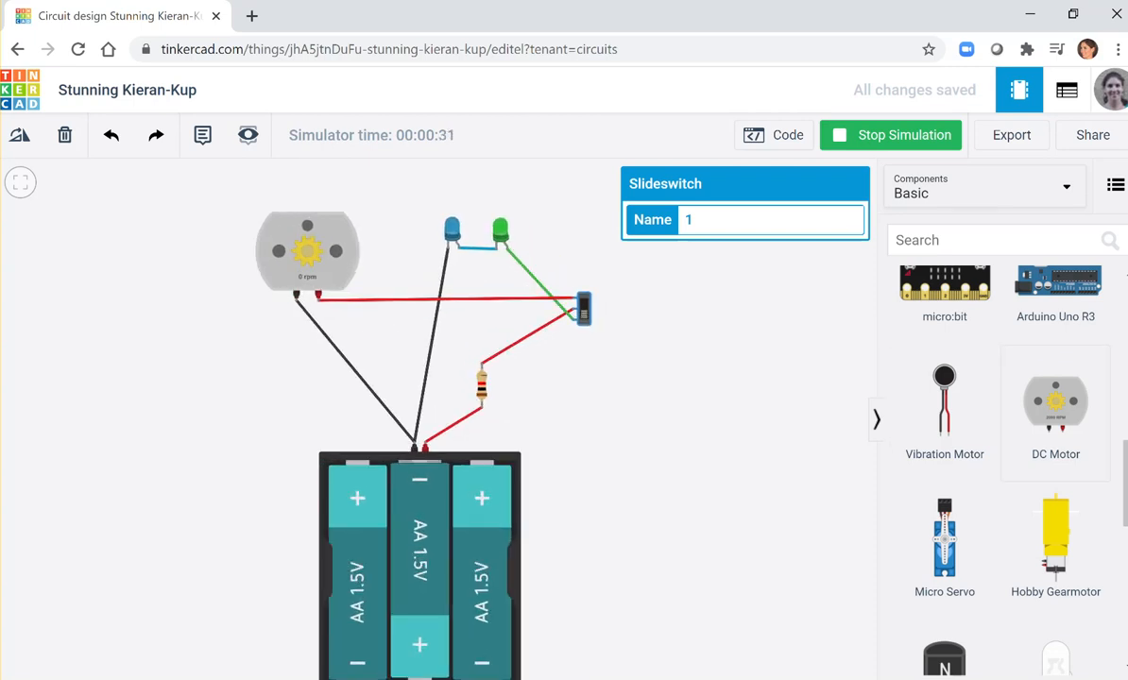
scroll(1055, 435, down, 3)
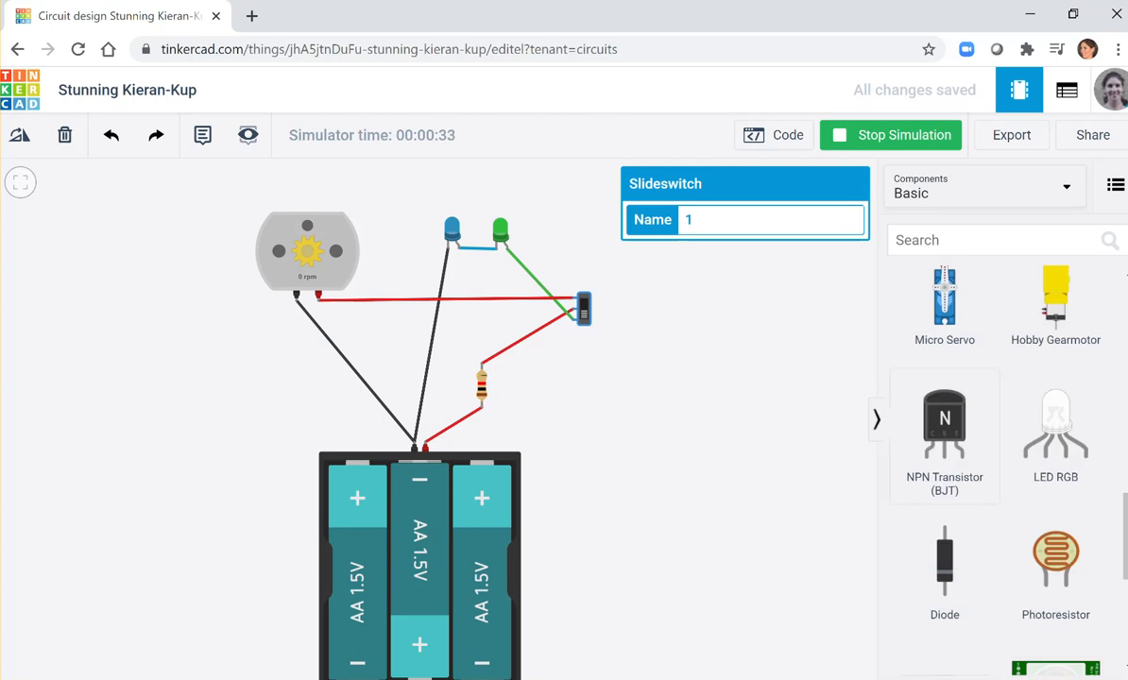
scroll(1001, 434, up, 2)
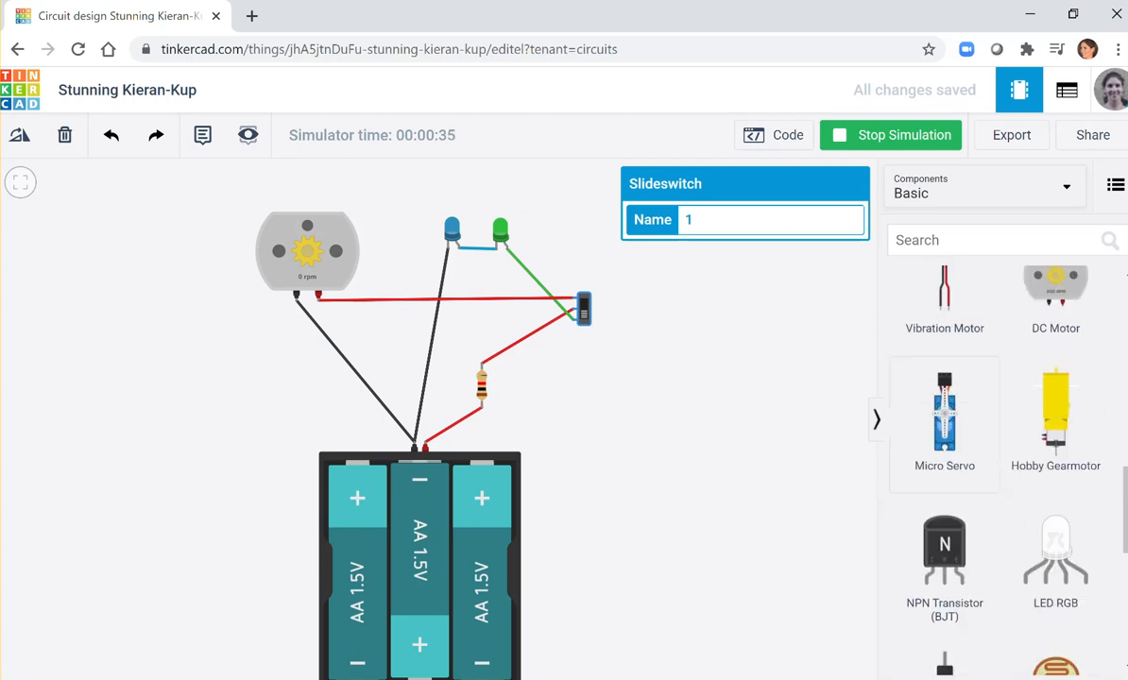
scroll(944, 425, up, 3)
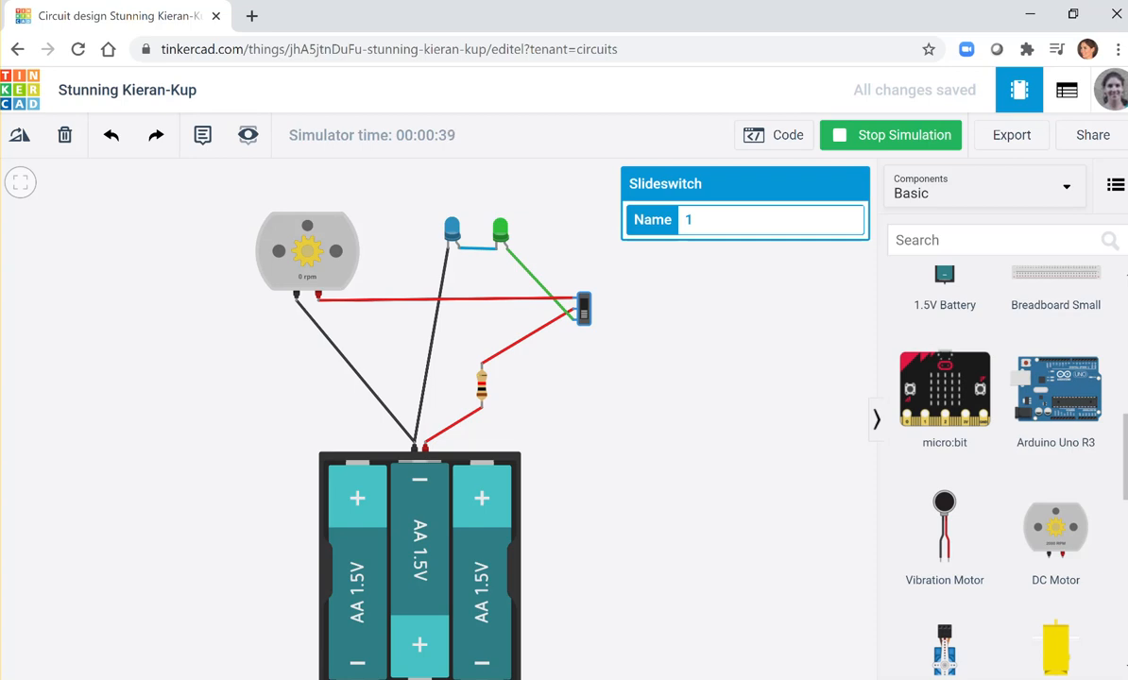
click(891, 135)
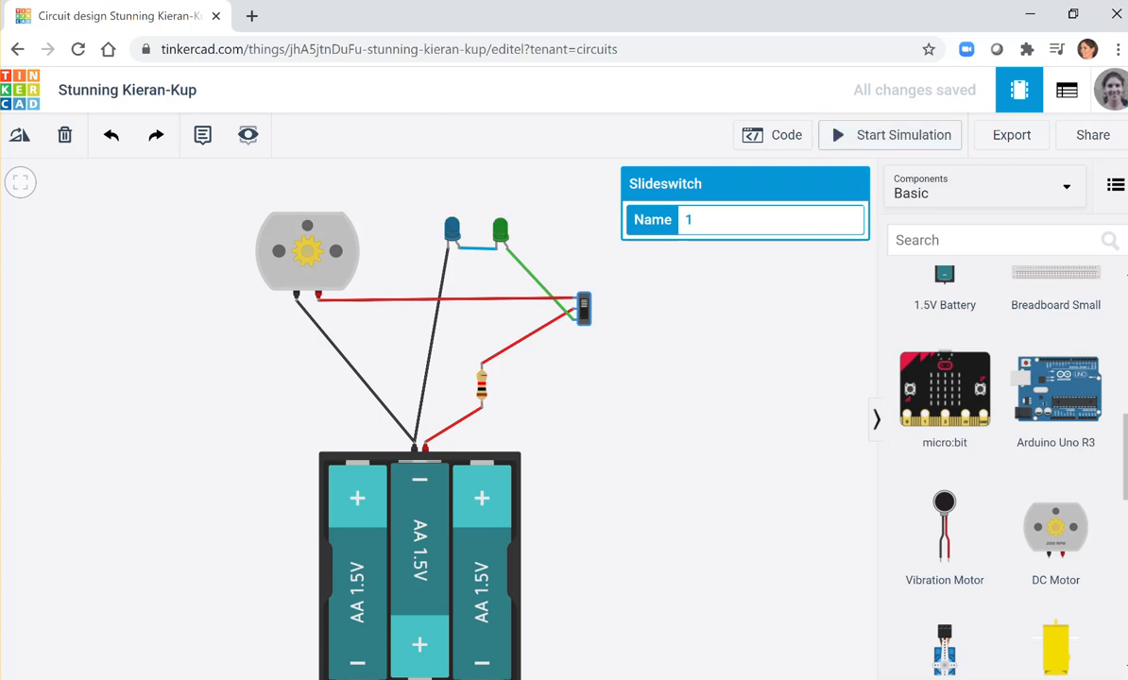